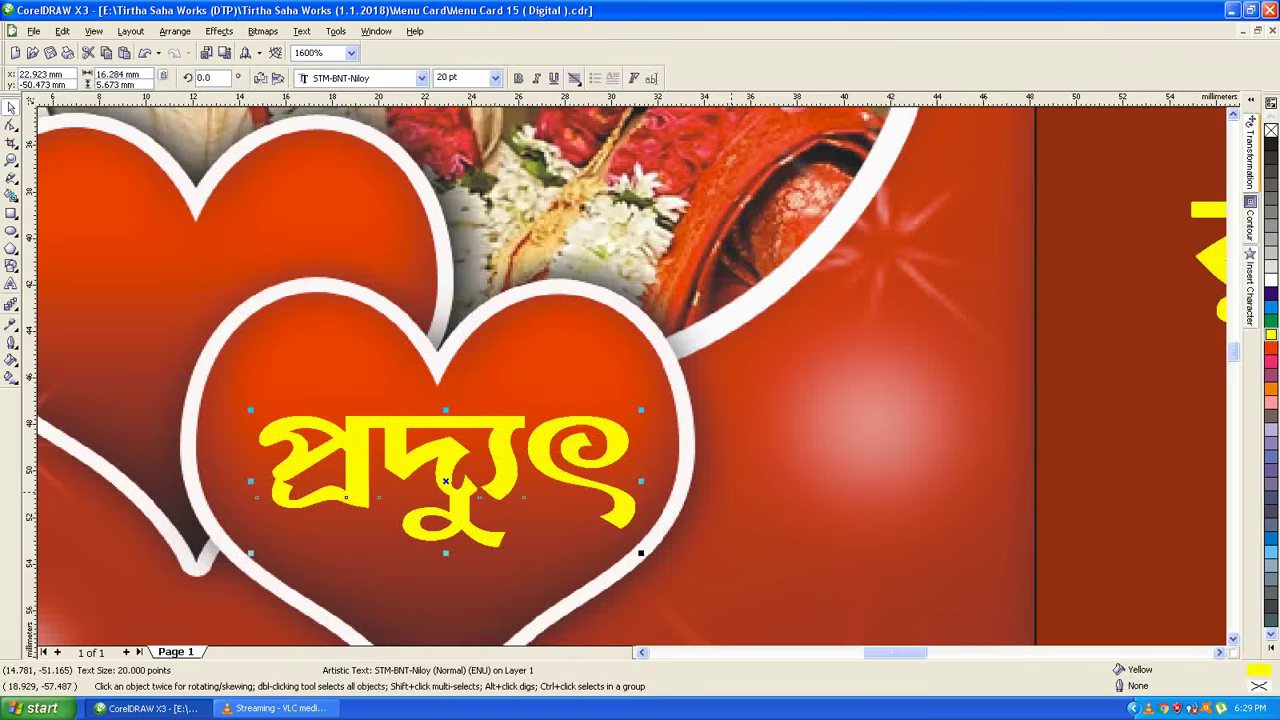
- Zoom out, clear the selection and move রাখী left into the upper heart
key(F3)
key(F3)
key(Escape)
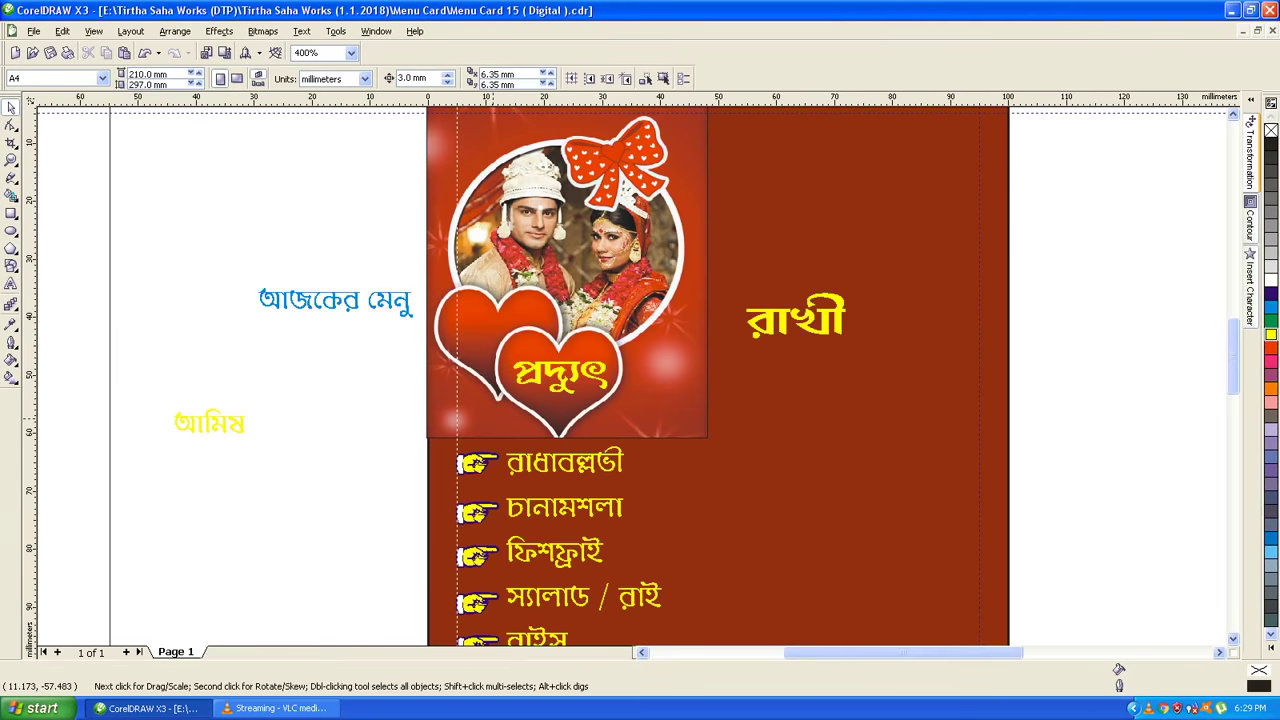
click(493, 423)
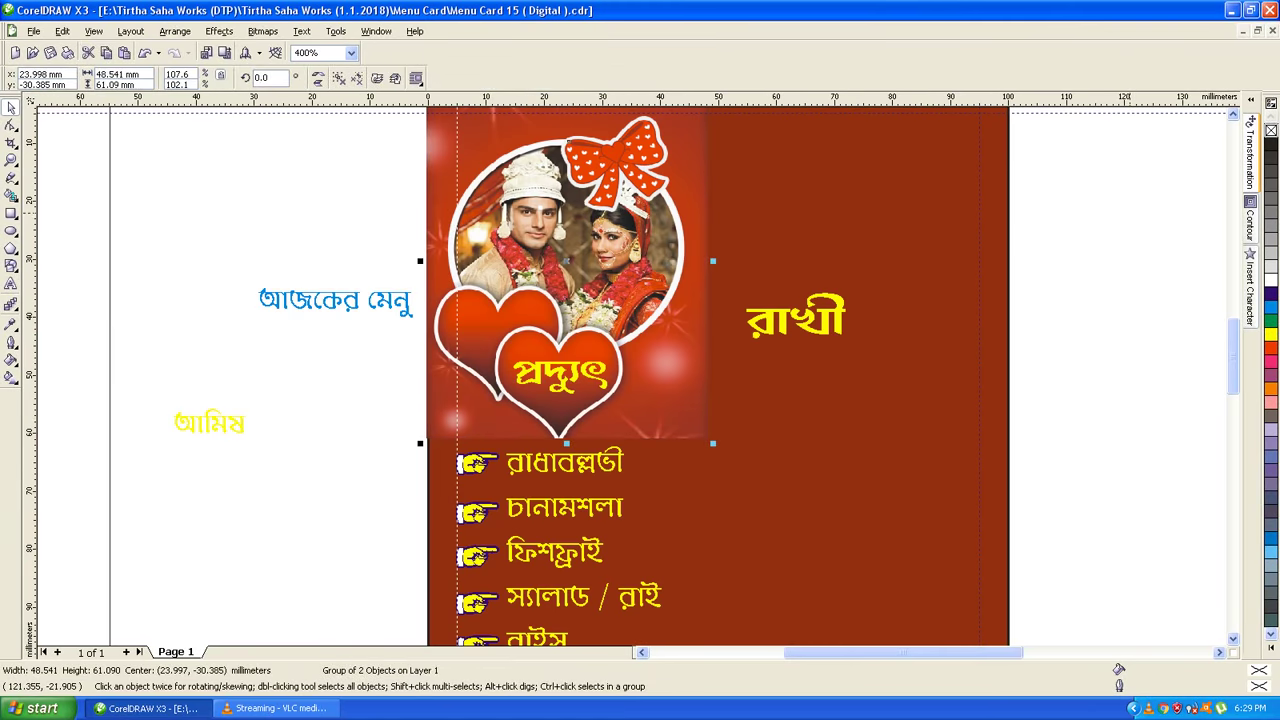
key(Escape)
drag(802, 321, 493, 325)
- Set রাখী to 20 pt and reposition it within the upper heart
scroll(470, 310, up, 2)
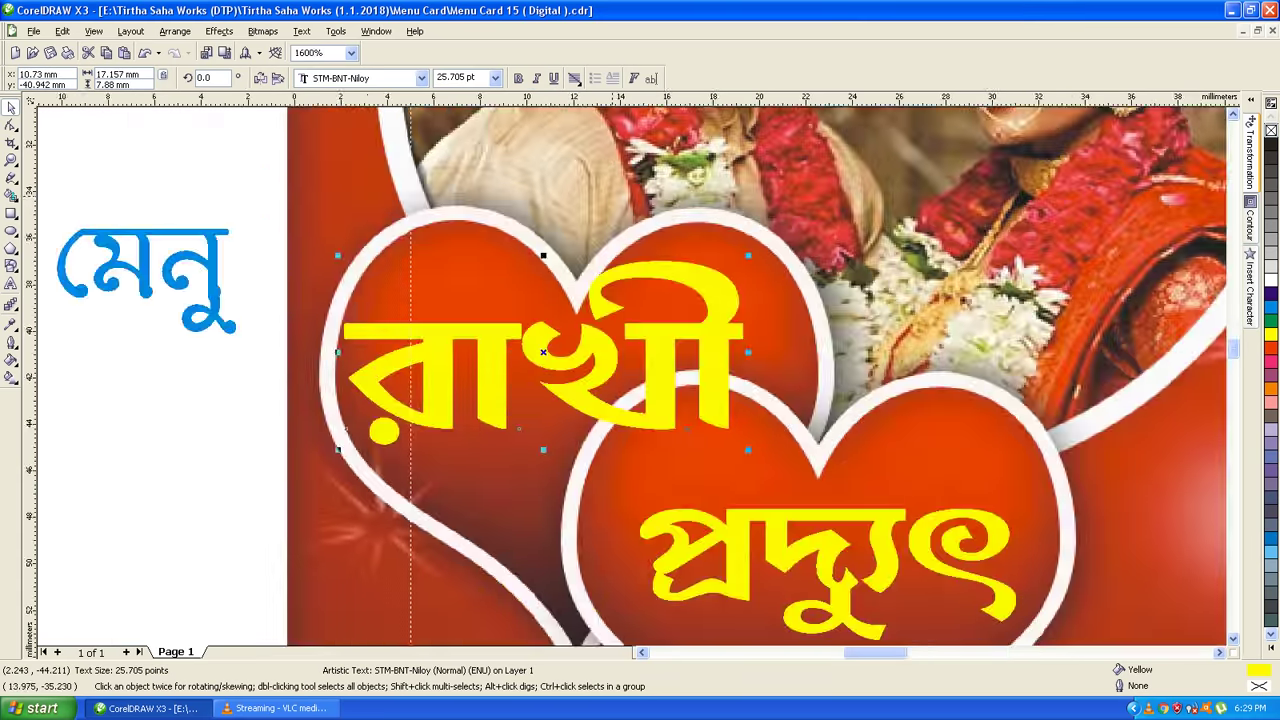
click(456, 78)
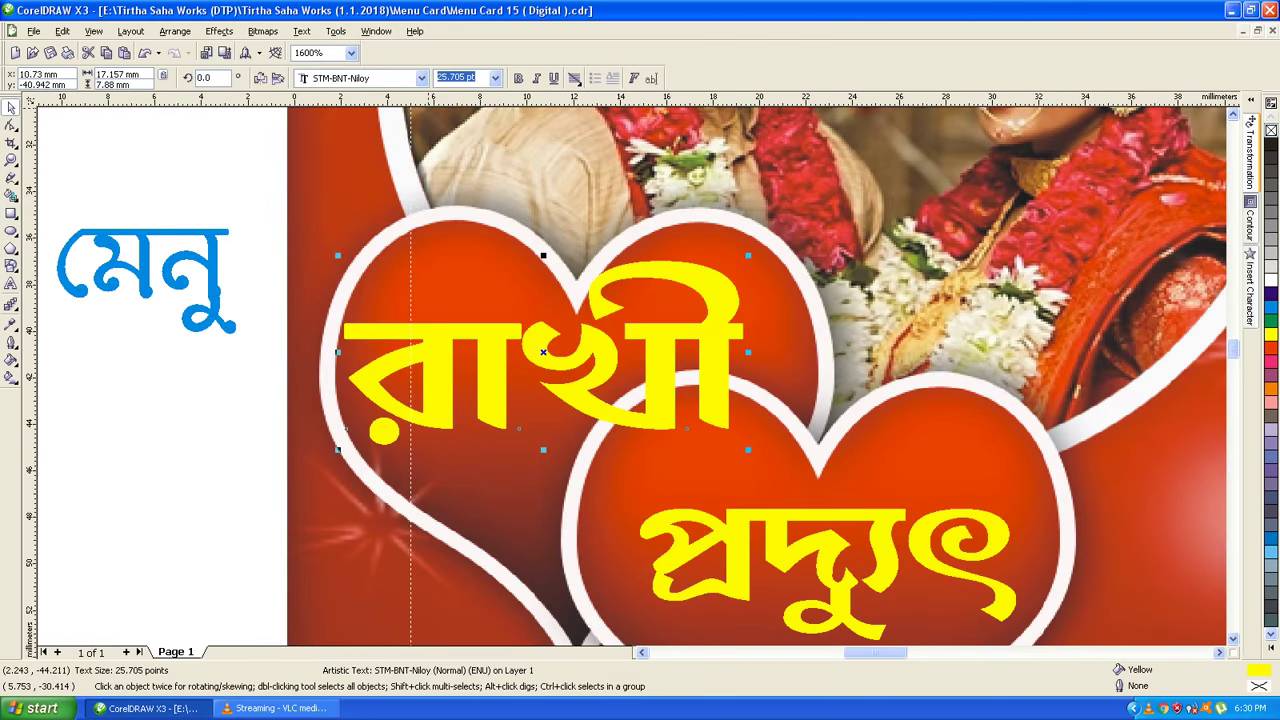
text(20)
key(Return)
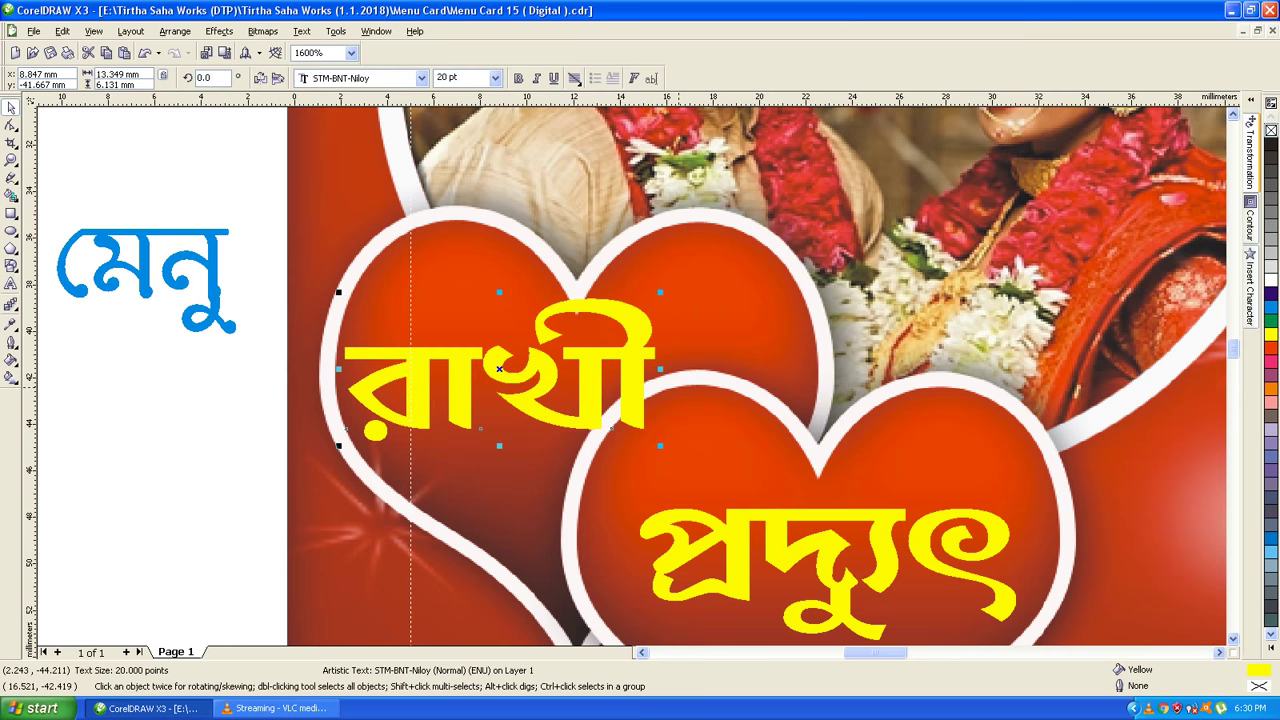
mouse_move(617, 360)
mouse_down()
mouse_move(643, 382)
mouse_move(691, 390)
mouse_up()
- Tilt রাখী about 31 degrees and shift it slightly right
click(574, 477)
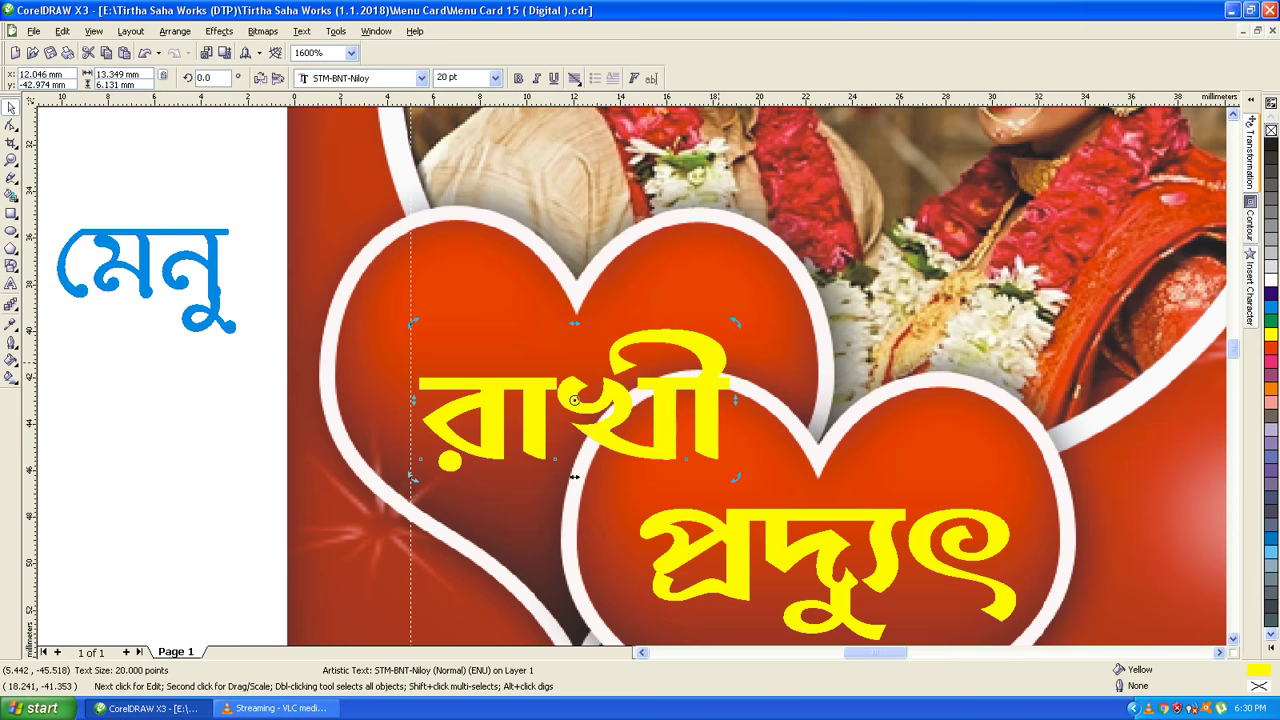
drag(574, 477, 591, 438)
drag(737, 480, 698, 373)
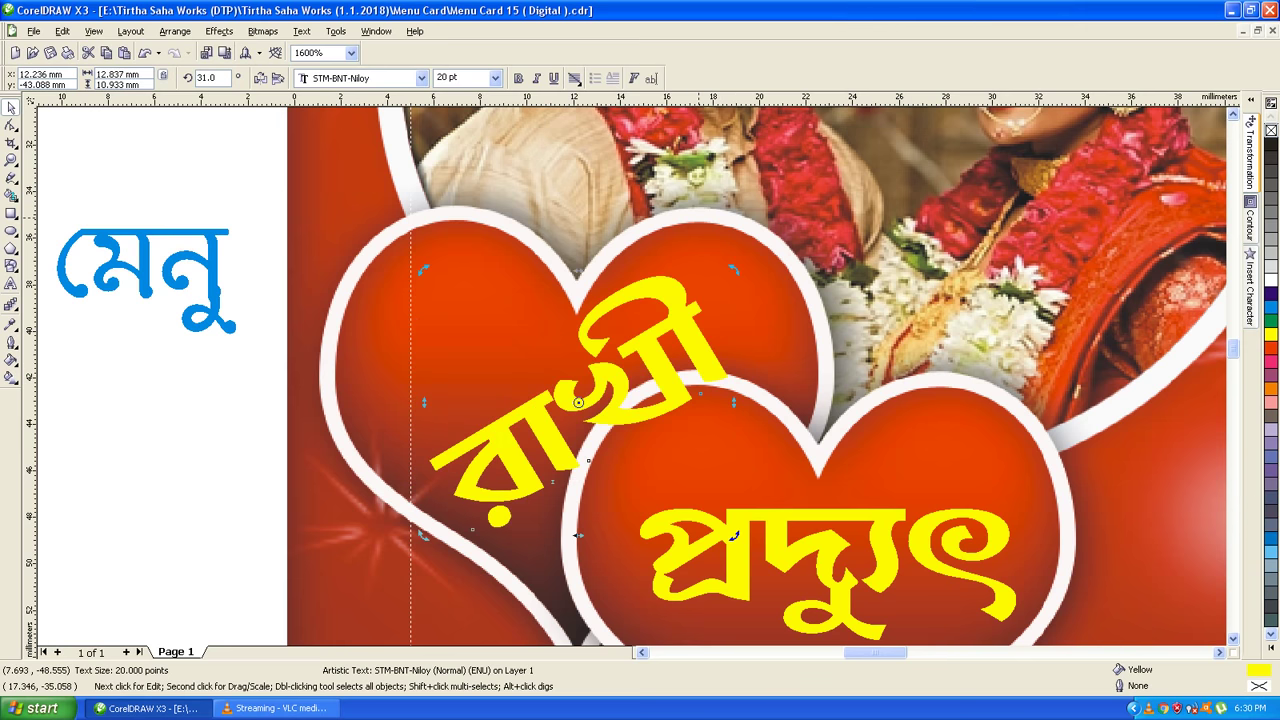
drag(733, 535, 726, 550)
drag(612, 374, 635, 375)
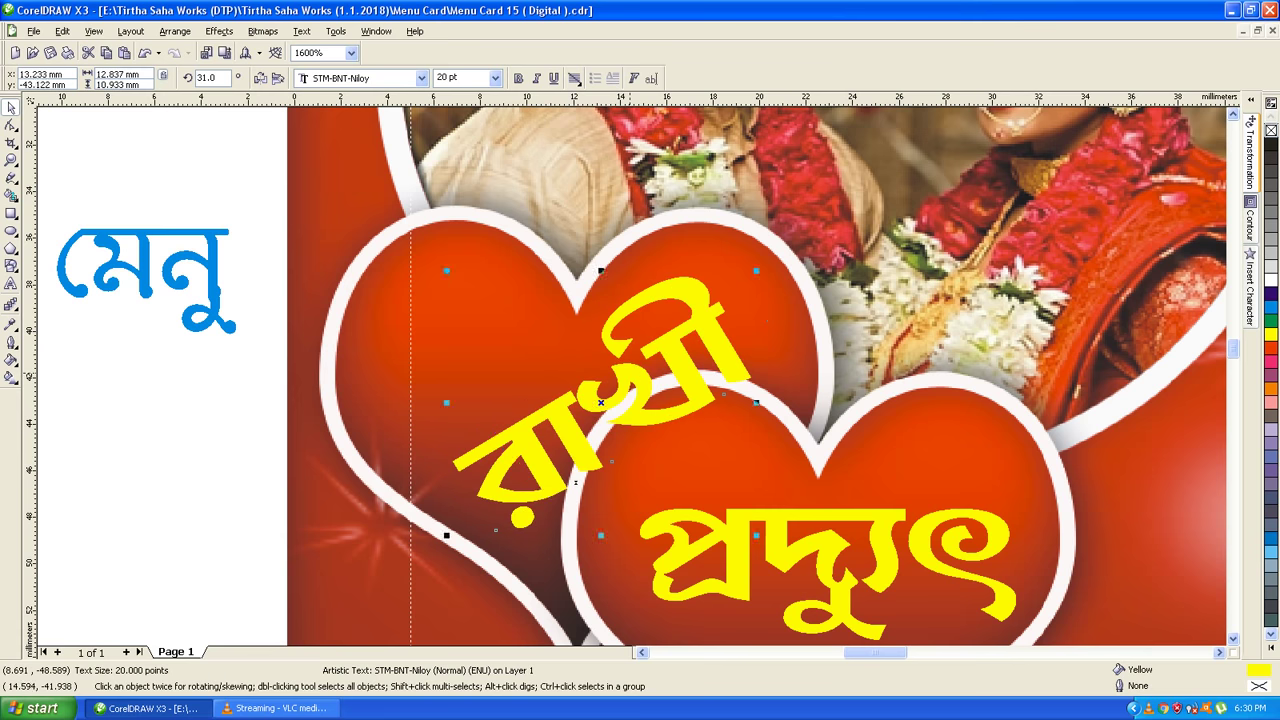
- Return to the Pick tool and undo the rotation so রাখী stays horizontal
key(x)
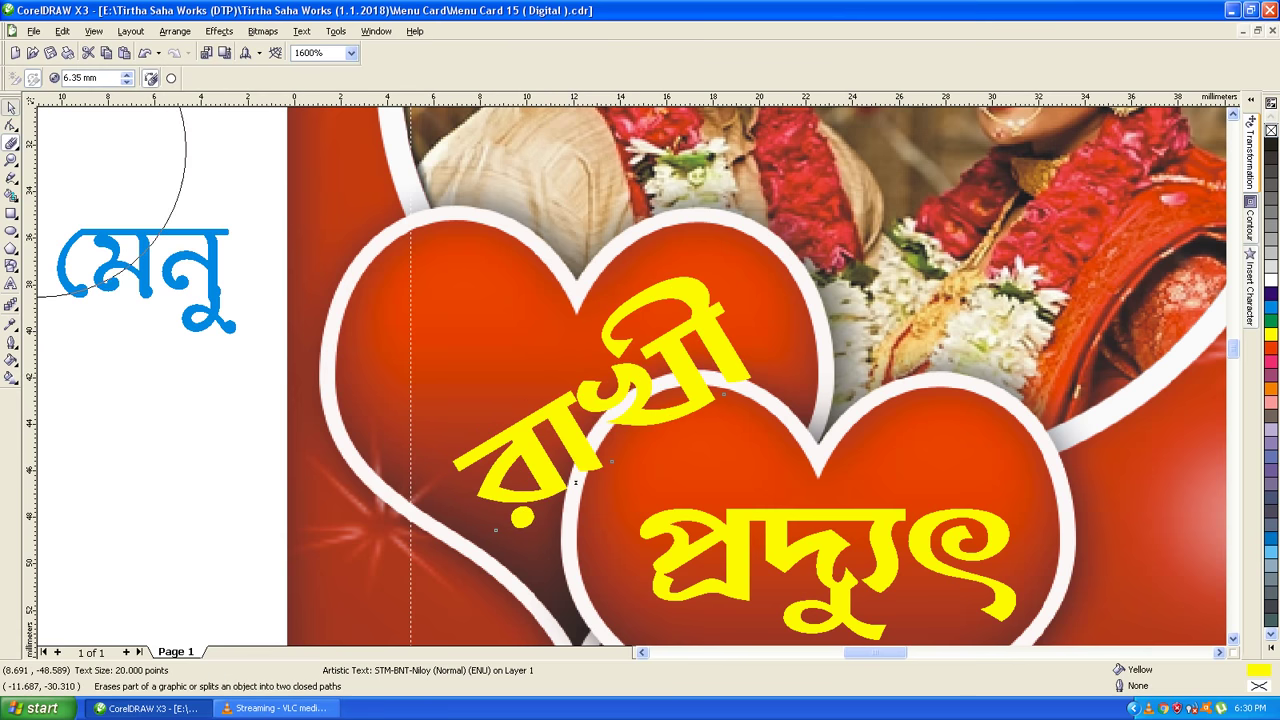
click(11, 107)
key(super)
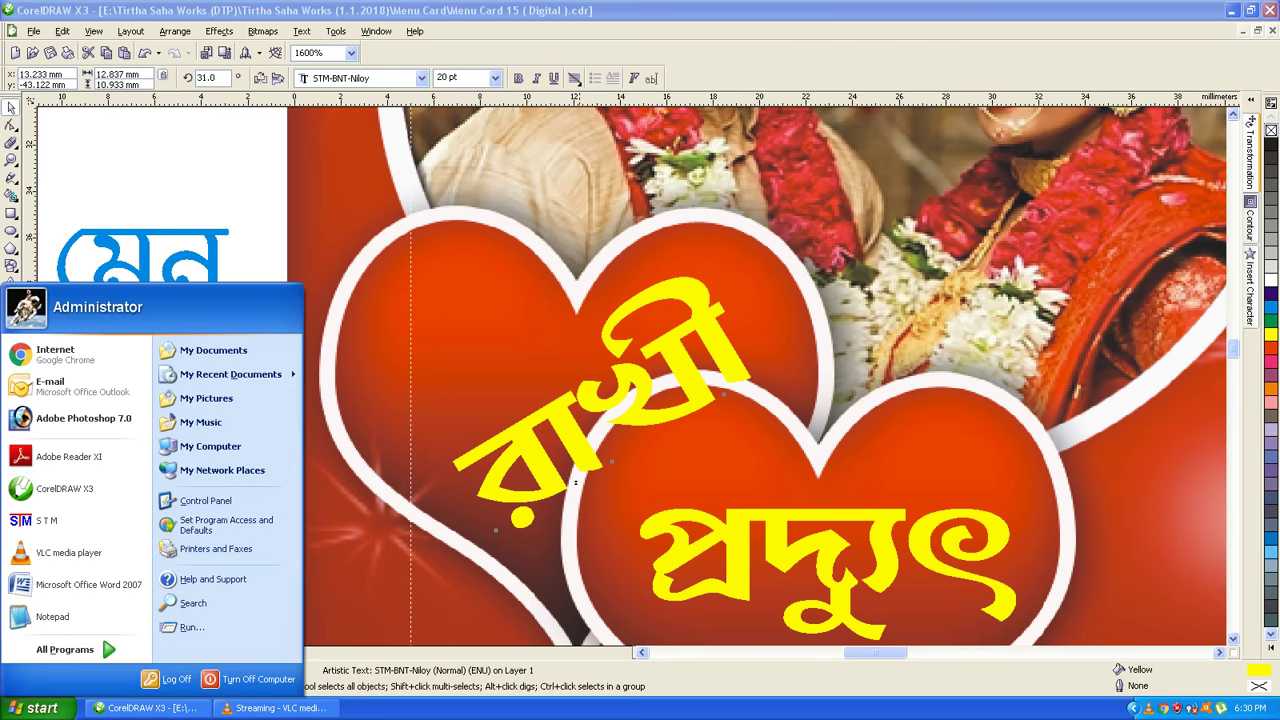
key(Escape)
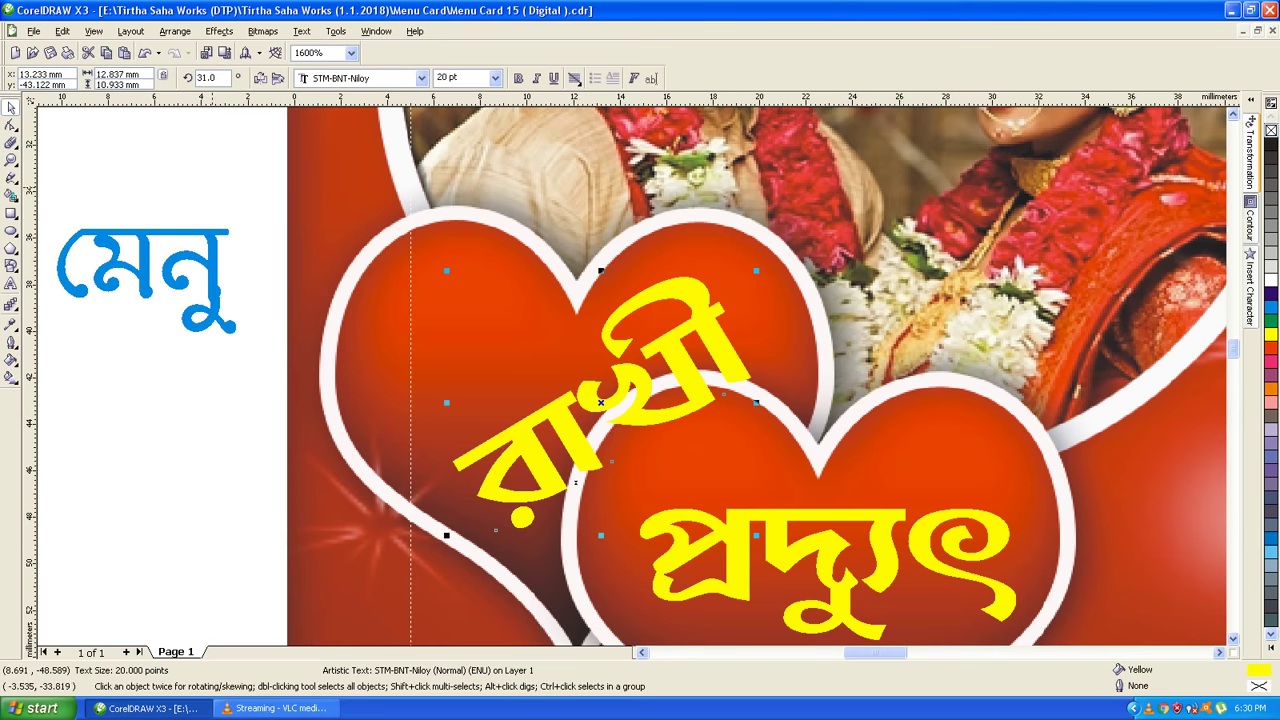
key(ctrl+z)
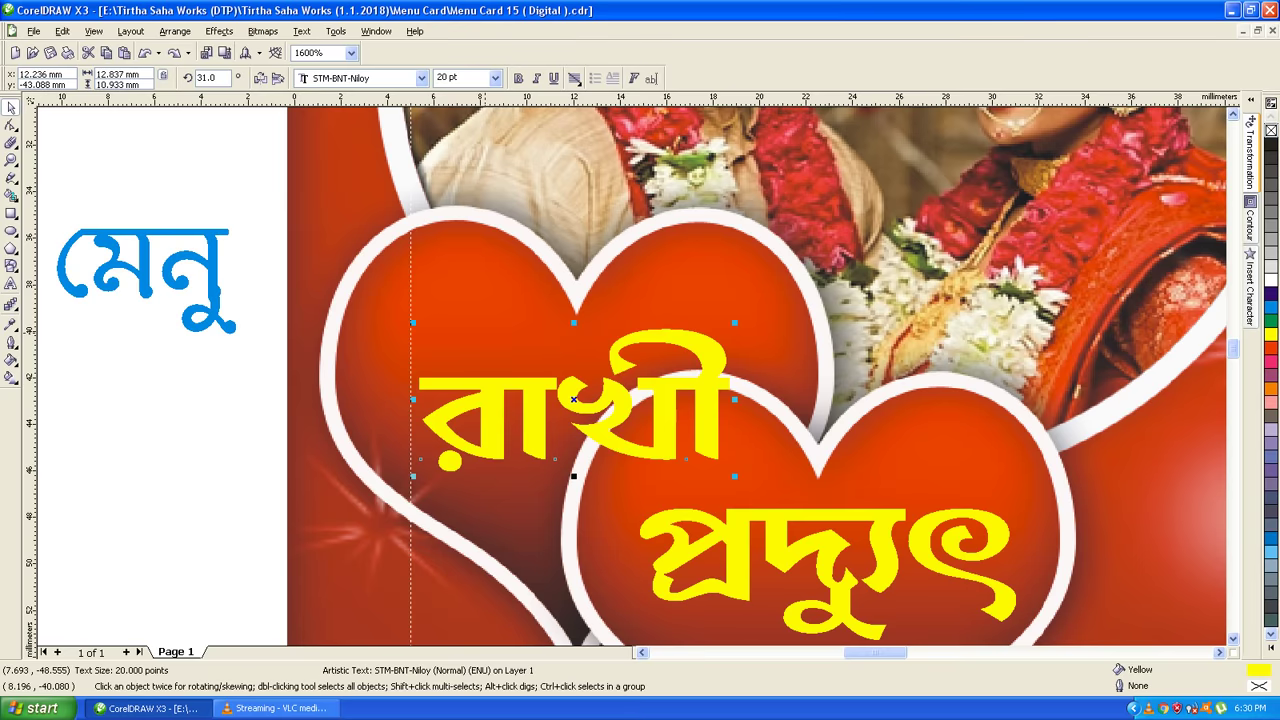
scroll(553, 331, down, 1)
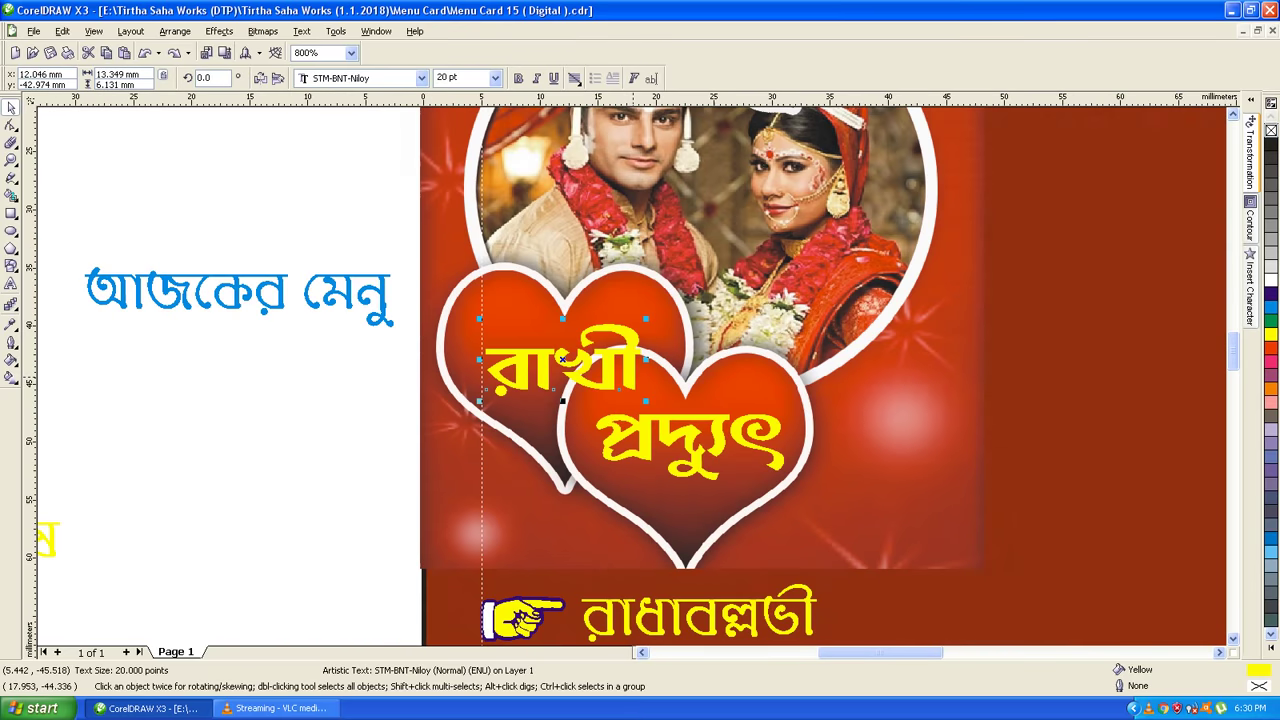
- Move রাখী to the upper right beside the bow and enlarge it to 35 pt
mouse_move(563, 358)
mouse_down()
mouse_move(531, 325)
mouse_move(592, 329)
mouse_up()
scroll(674, 417, down, 1)
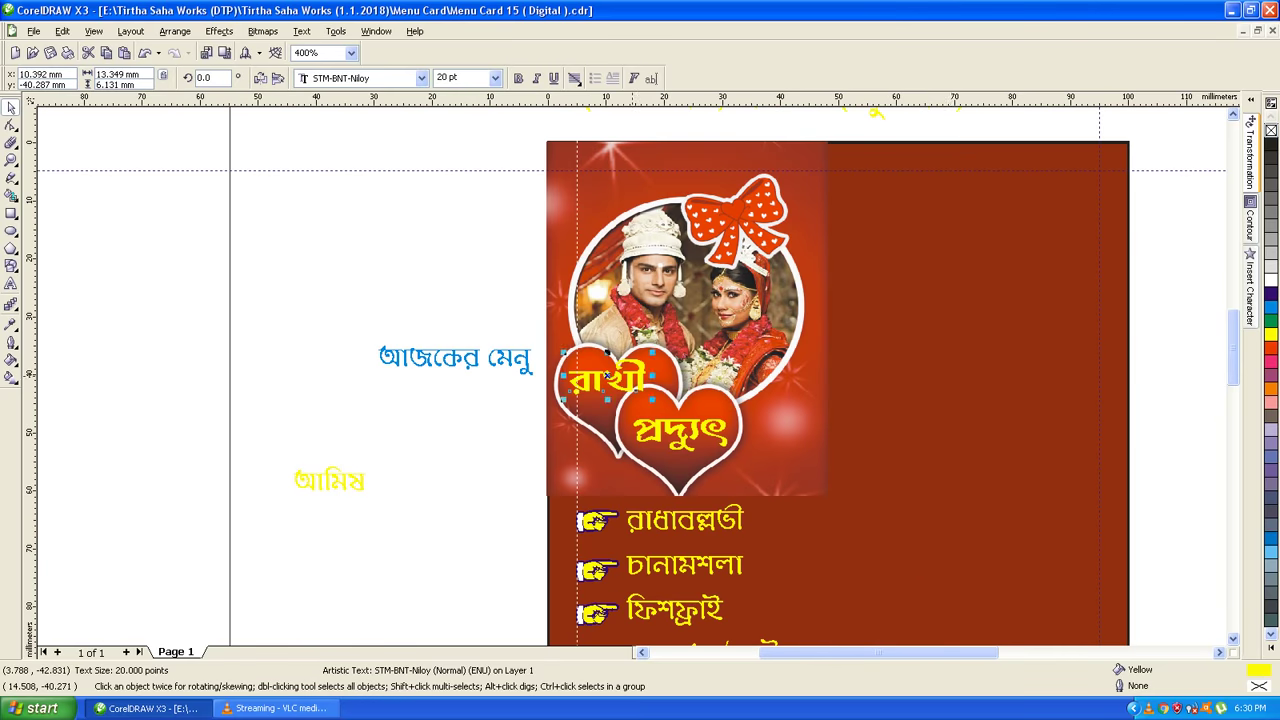
mouse_move(632, 374)
mouse_down()
mouse_move(950, 233)
mouse_move(800, 205)
mouse_move(792, 178)
mouse_up()
click(462, 77)
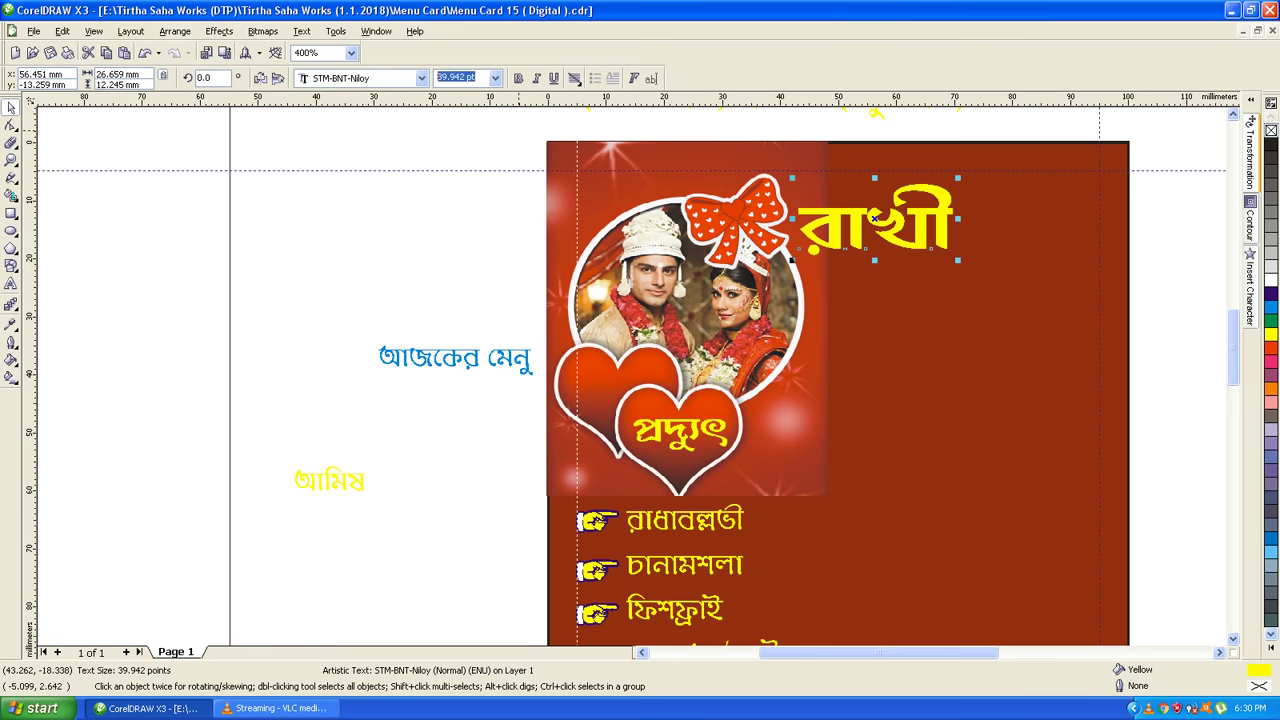
text(4)
key(BackSpace)
text(35)
key(Return)
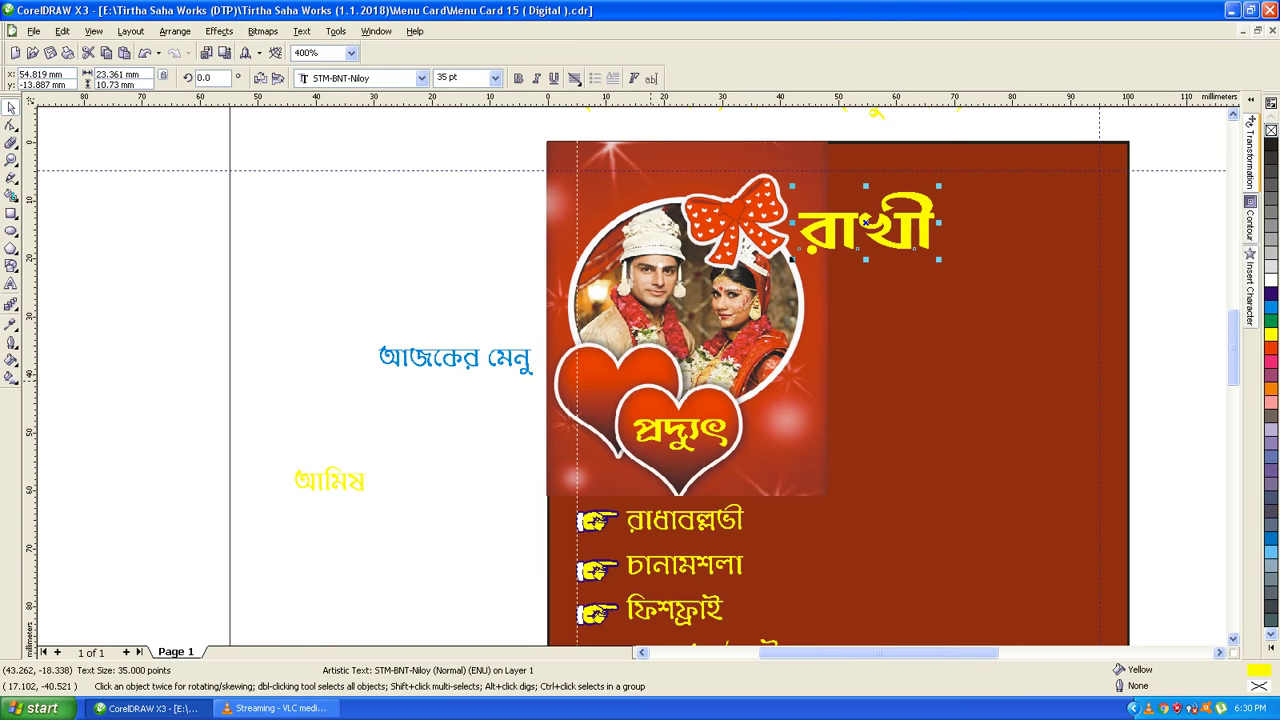
- Enlarge প্রদ্যুৎ to 35 pt and move it right, below রাখী
click(634, 435)
click(447, 77)
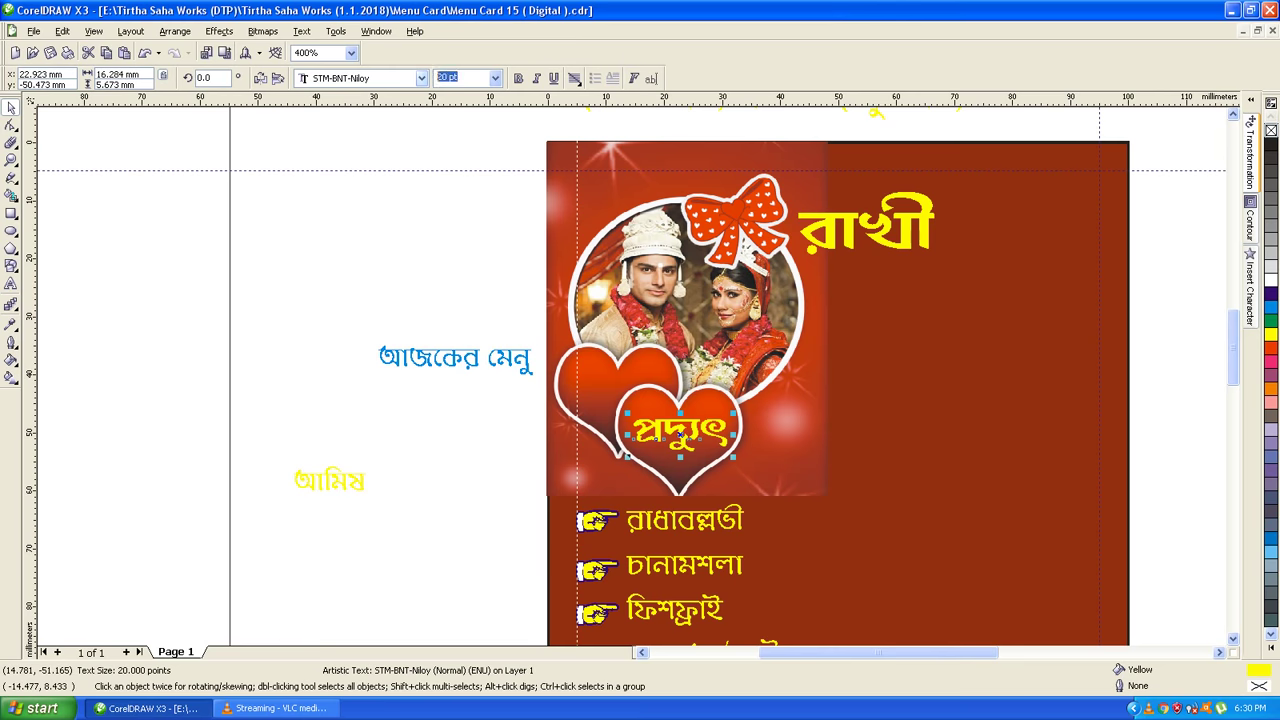
text(35)
key(Return)
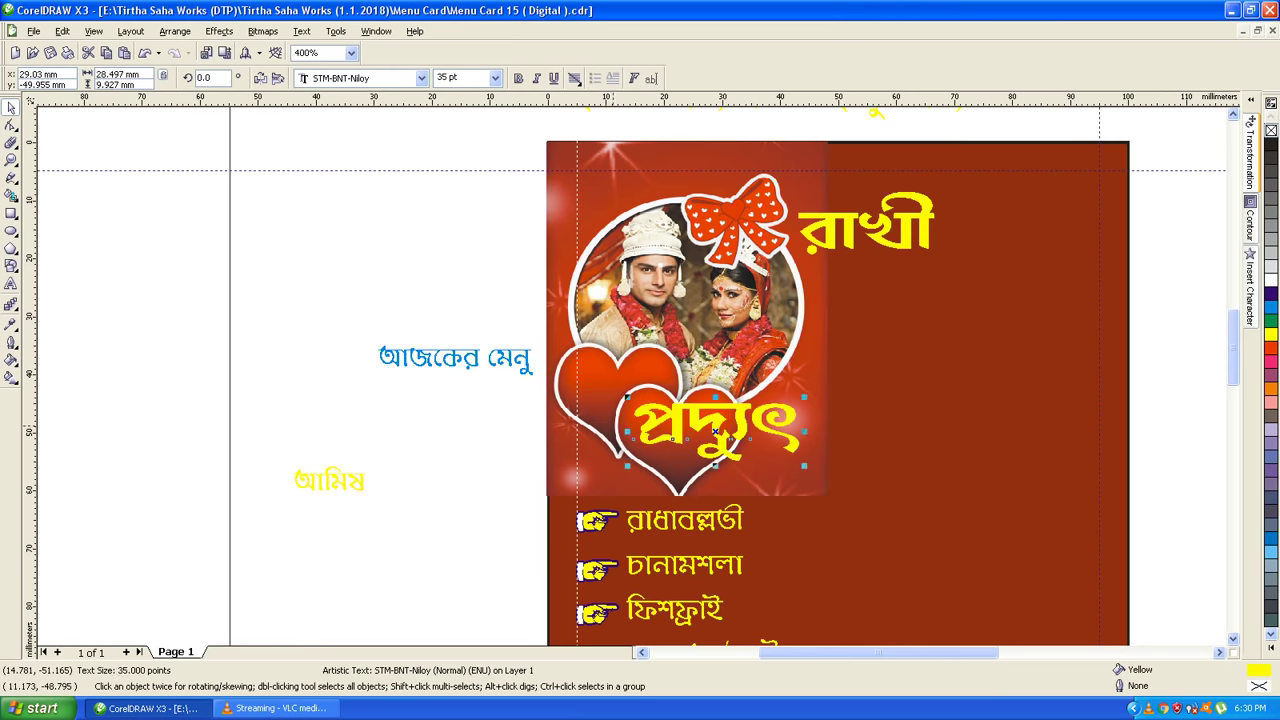
mouse_move(633, 439)
mouse_down()
mouse_move(861, 384)
mouse_move(933, 315)
mouse_up()
mouse_move(919, 210)
mouse_down()
mouse_move(956, 193)
mouse_move(903, 206)
mouse_up()
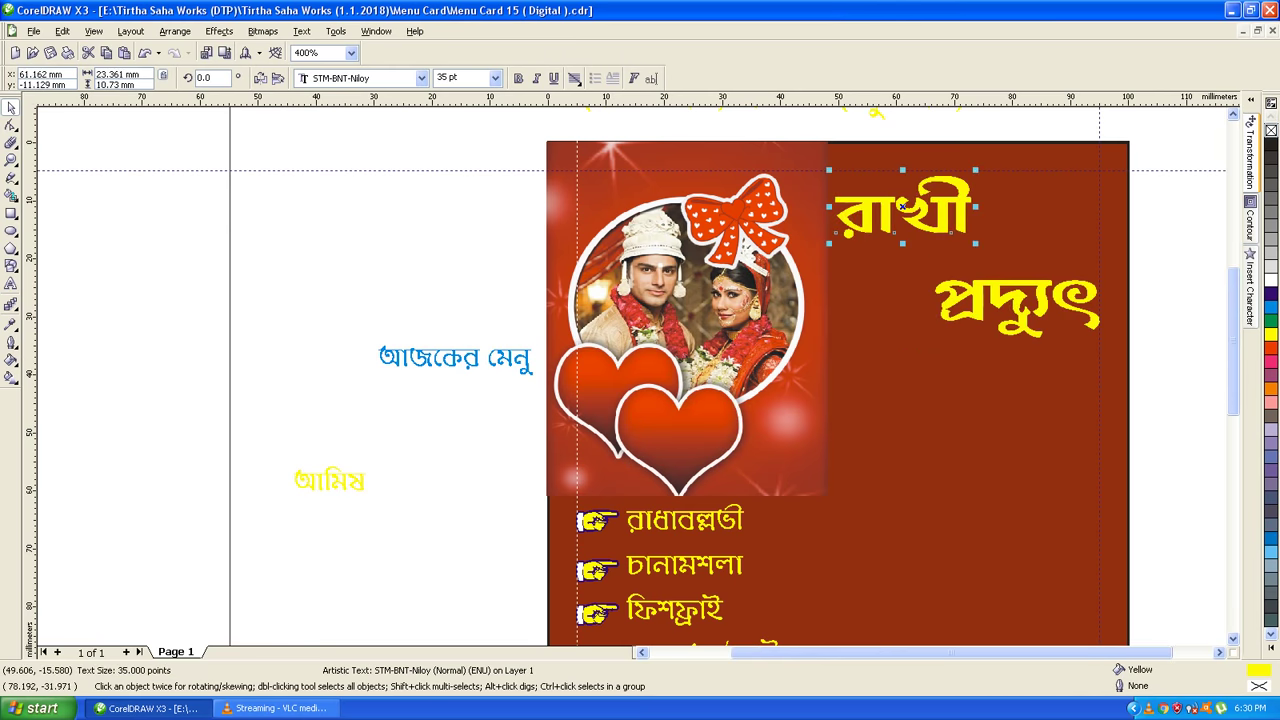
key(F3)
key(F3)
scroll(659, 286, up, 1)
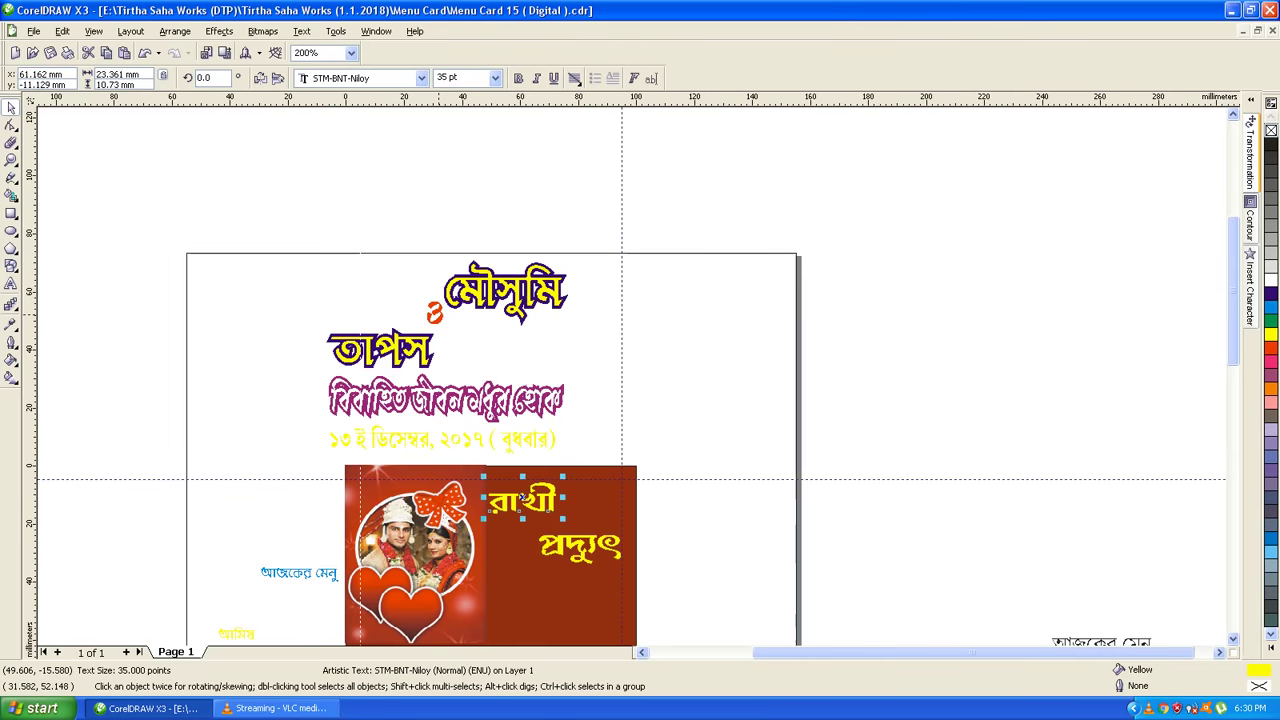
- Shrink the red ও to 30 pt between the names and raise প্রদ্যুৎ just beneath it
click(428, 318)
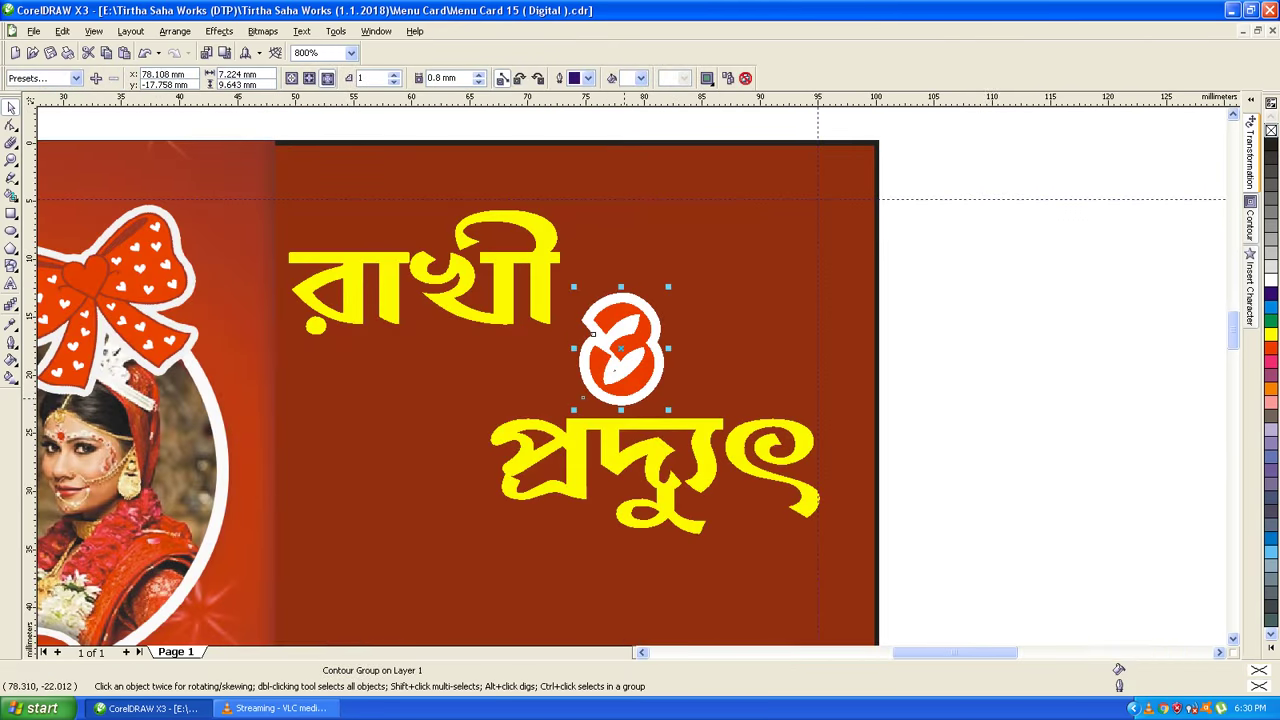
drag(578, 438, 575, 500)
click(660, 348)
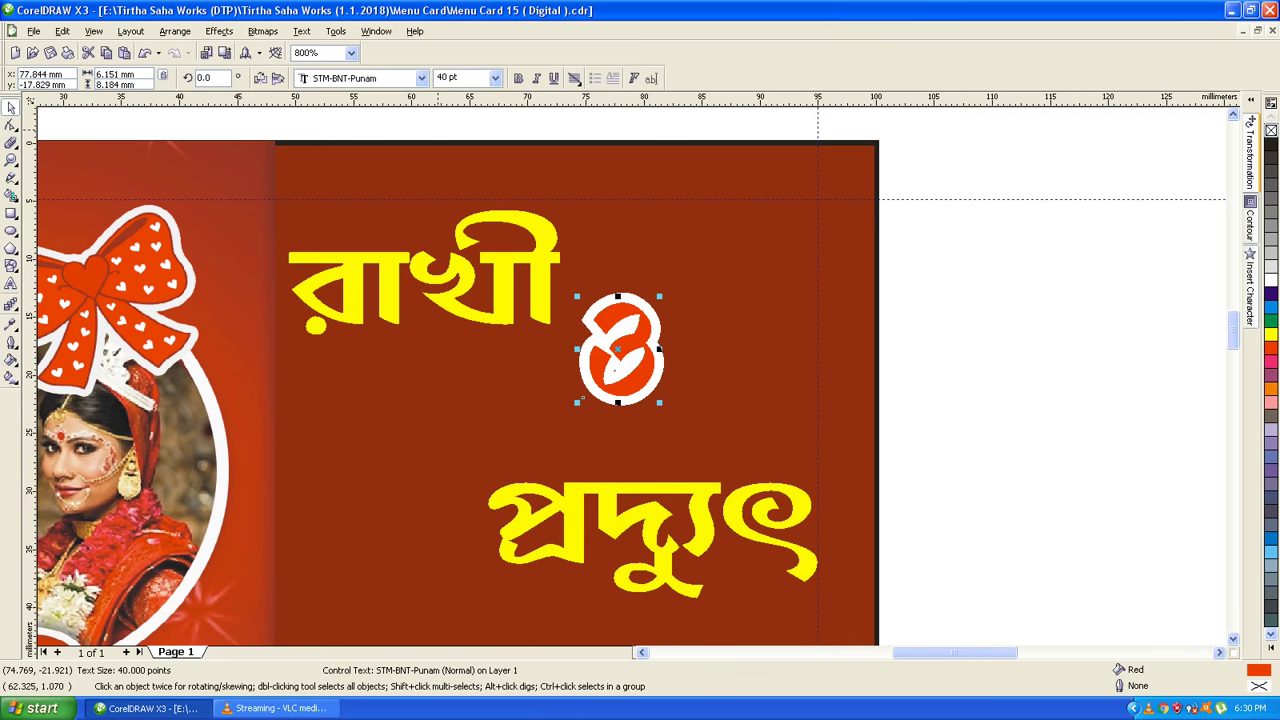
click(447, 77)
text(30)
key(Return)
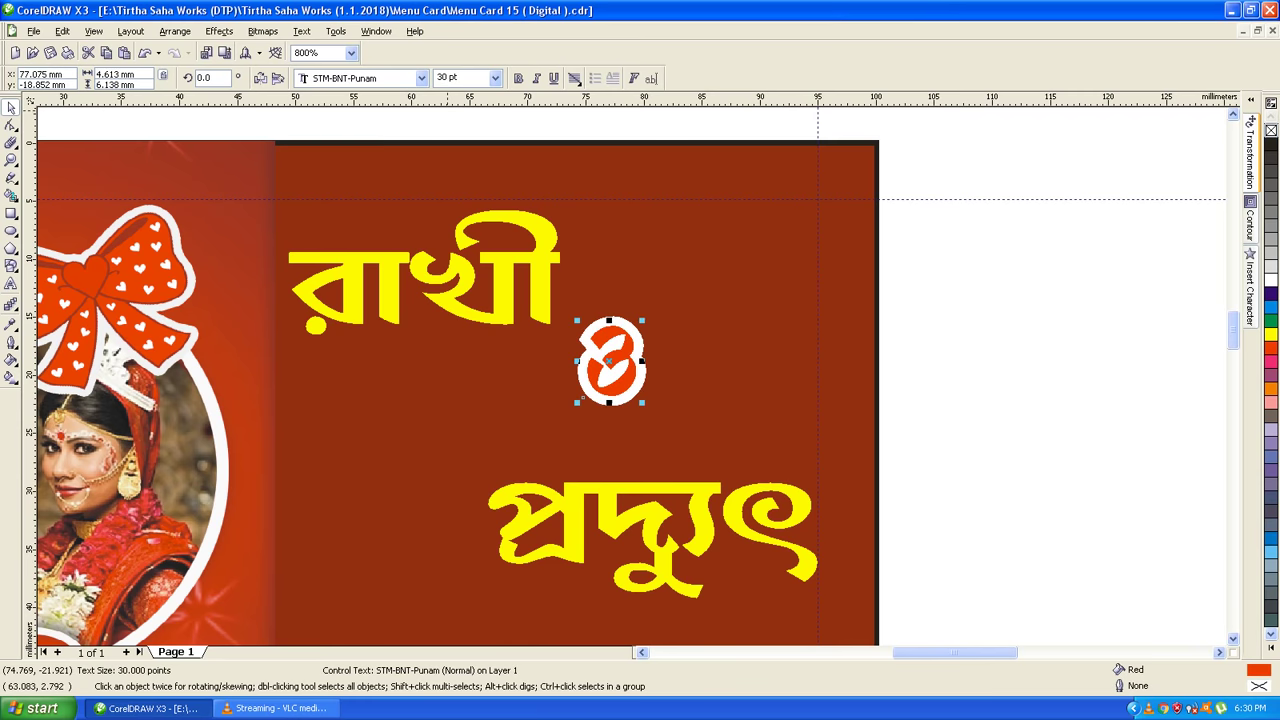
drag(592, 345, 540, 371)
drag(580, 540, 485, 522)
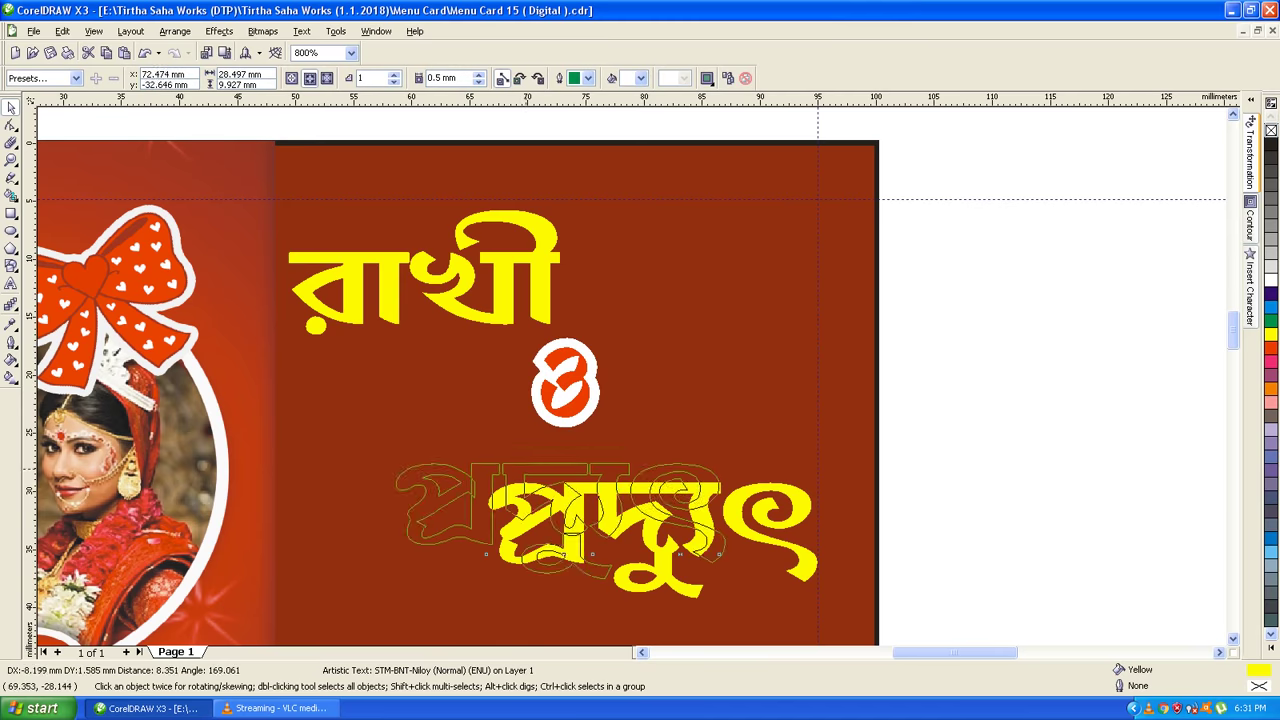
mouse_move(520, 468)
mouse_down()
mouse_move(528, 453)
mouse_move(623, 447)
mouse_up()
scroll(623, 447, down, 2)
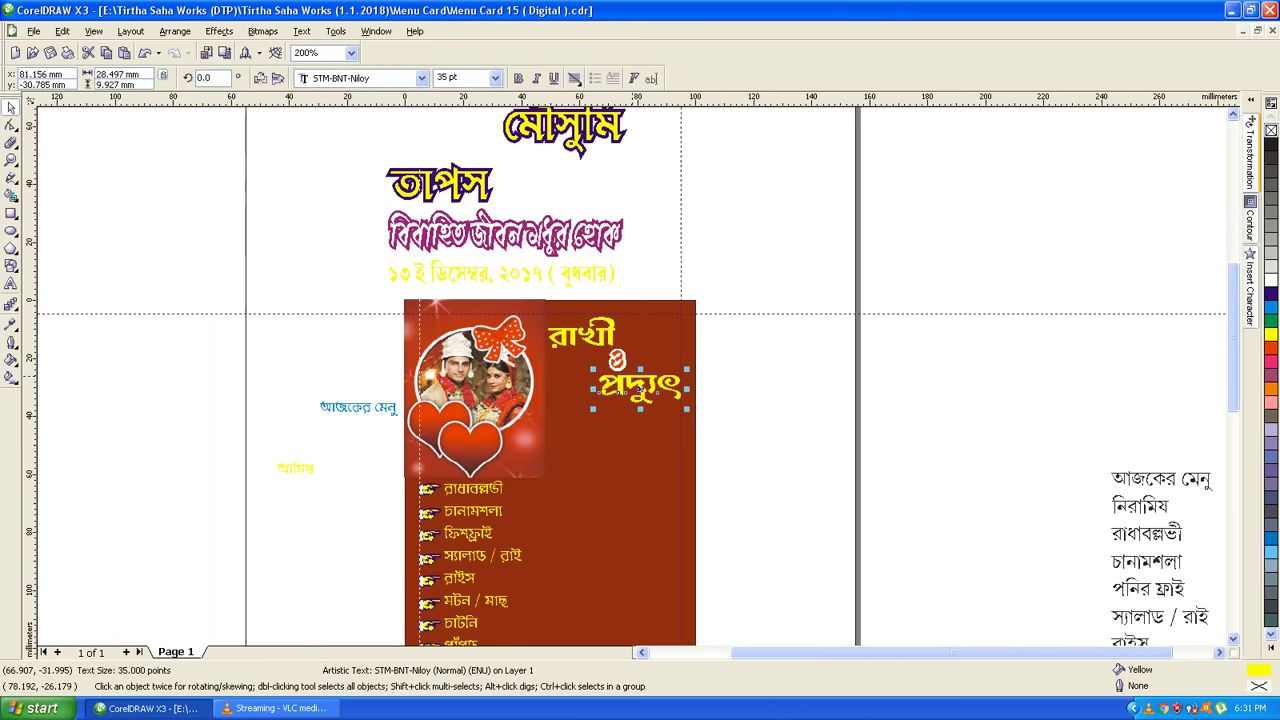
- Move the pink blessing line onto the red card and set it to 20 pt
click(548, 239)
drag(548, 239, 715, 441)
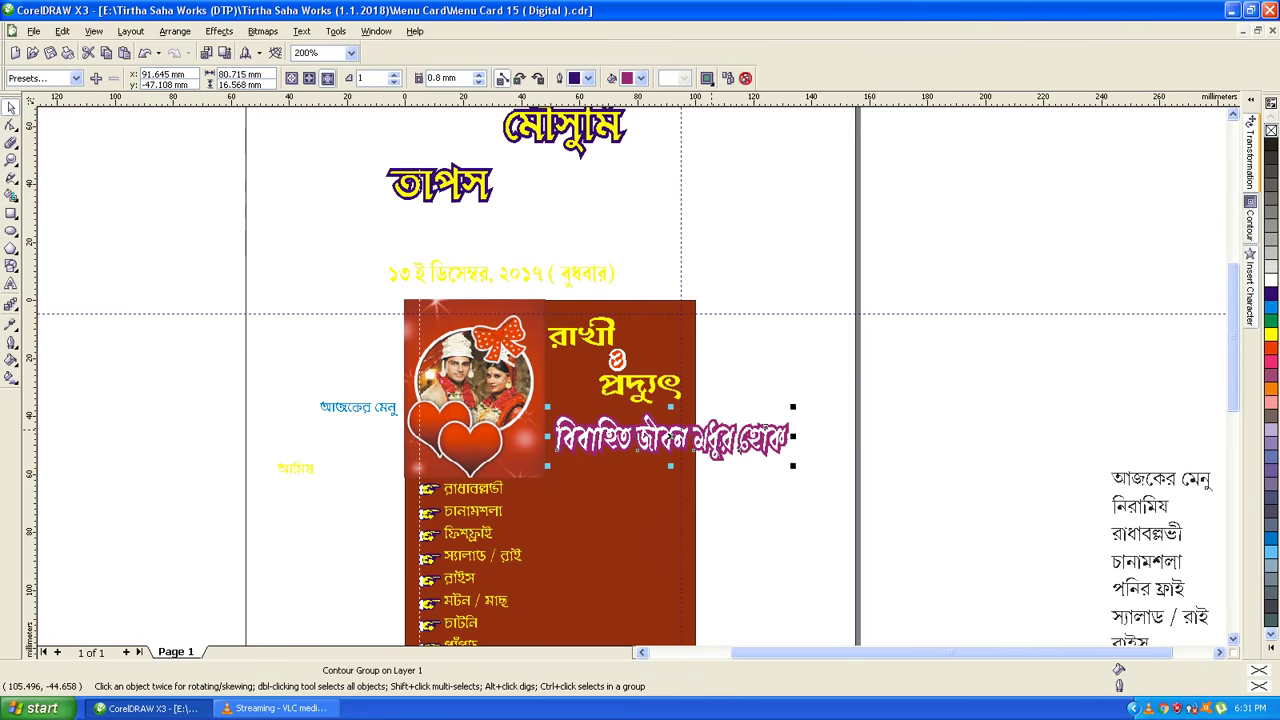
scroll(630, 420, up, 1)
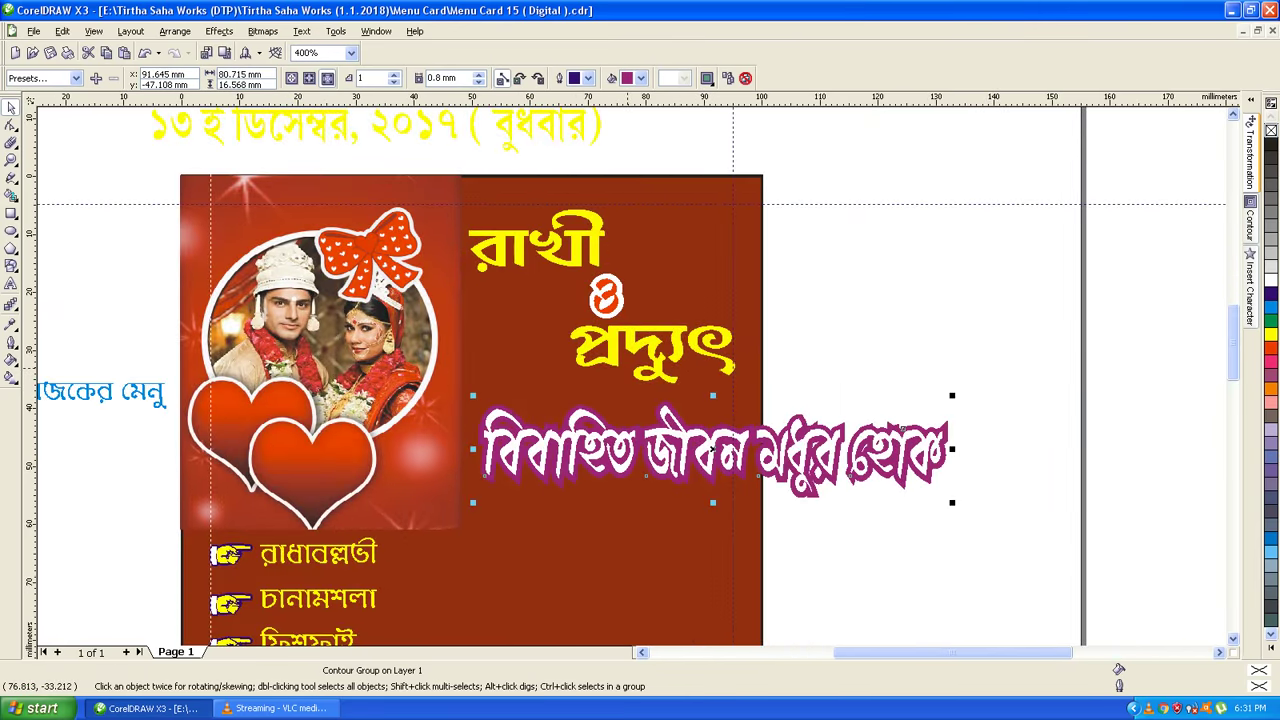
key(Escape)
click(710, 450)
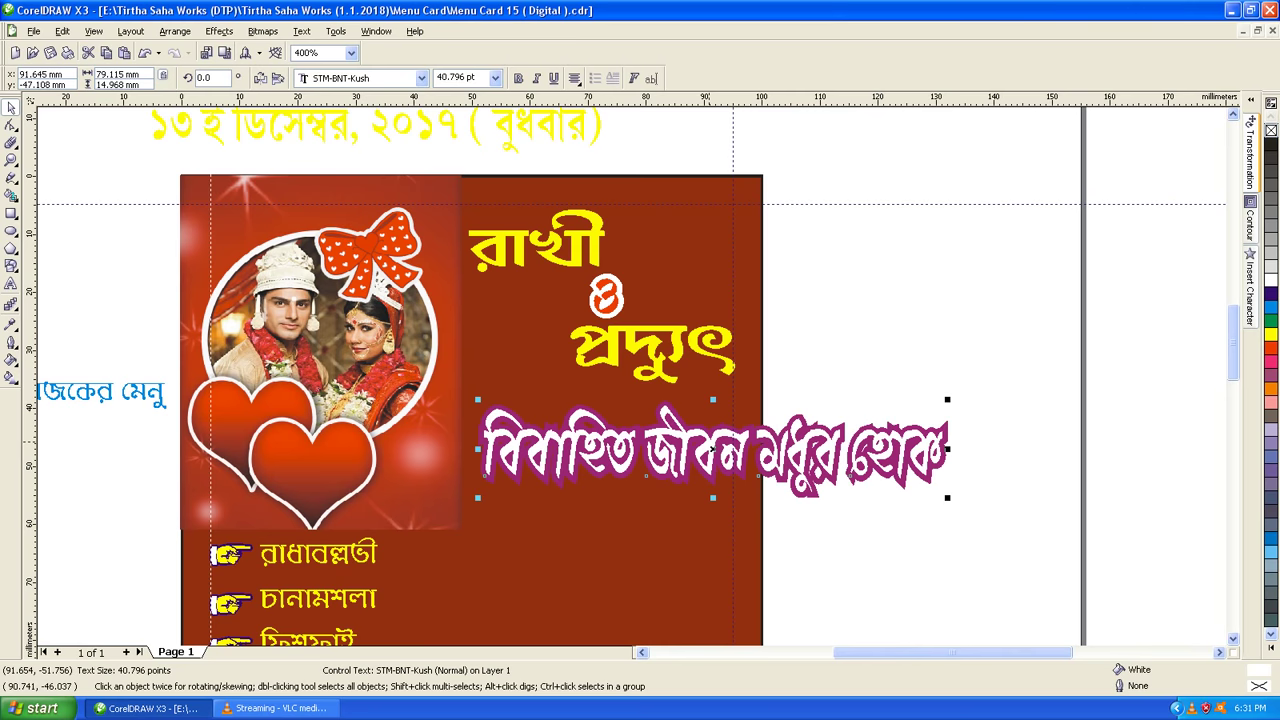
click(455, 77)
text(20)
key(Return)
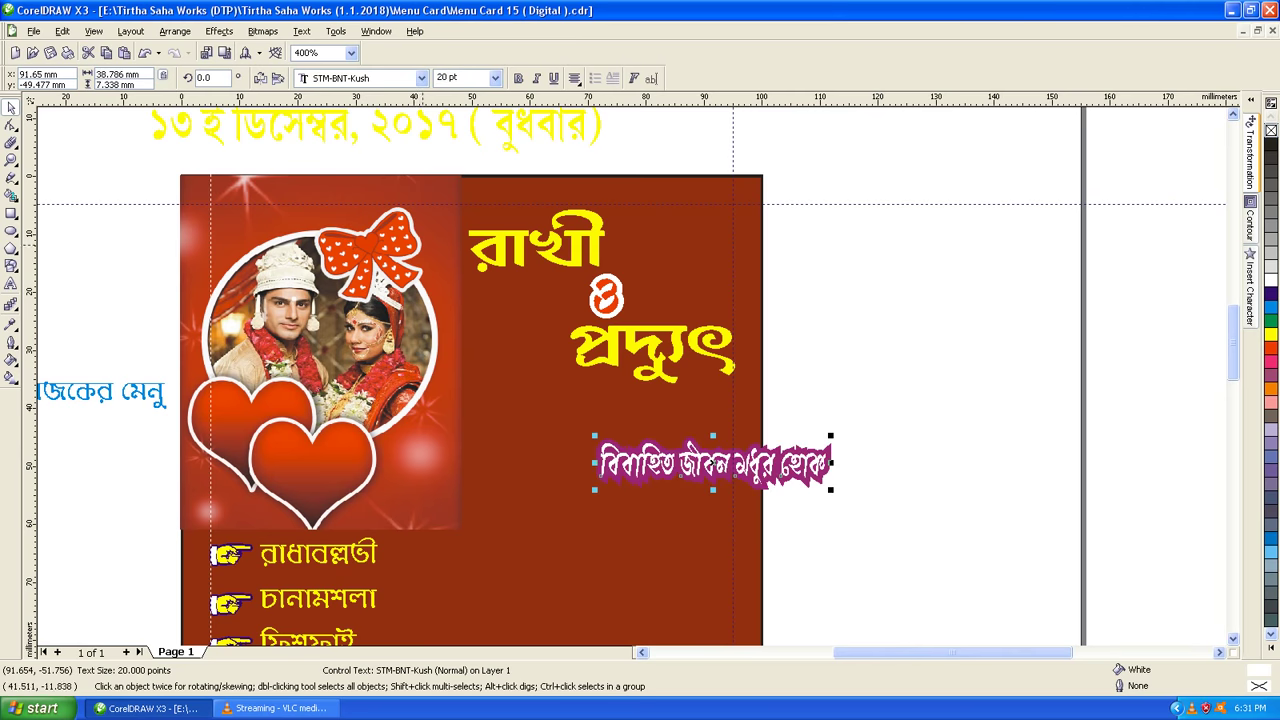
- Place the blessing text under the names and stretch it wider and taller
drag(713, 462, 581, 428)
scroll(579, 429, up, 1)
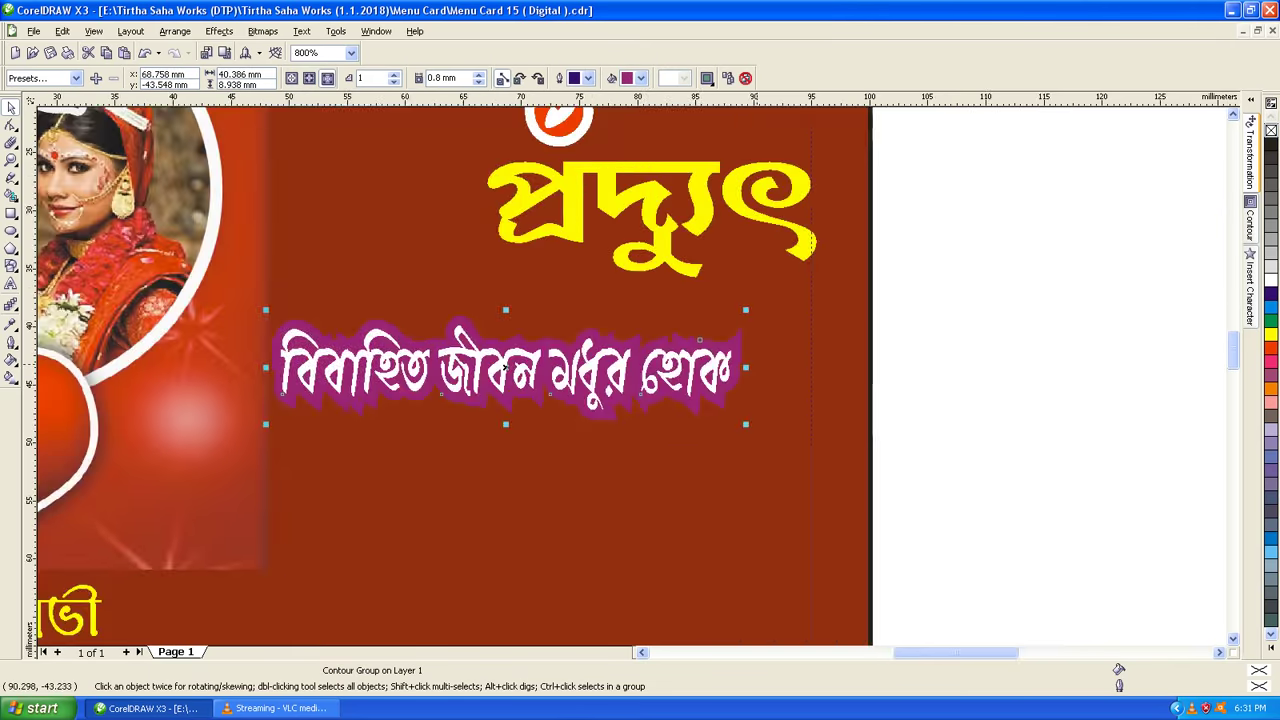
drag(751, 367, 819, 386)
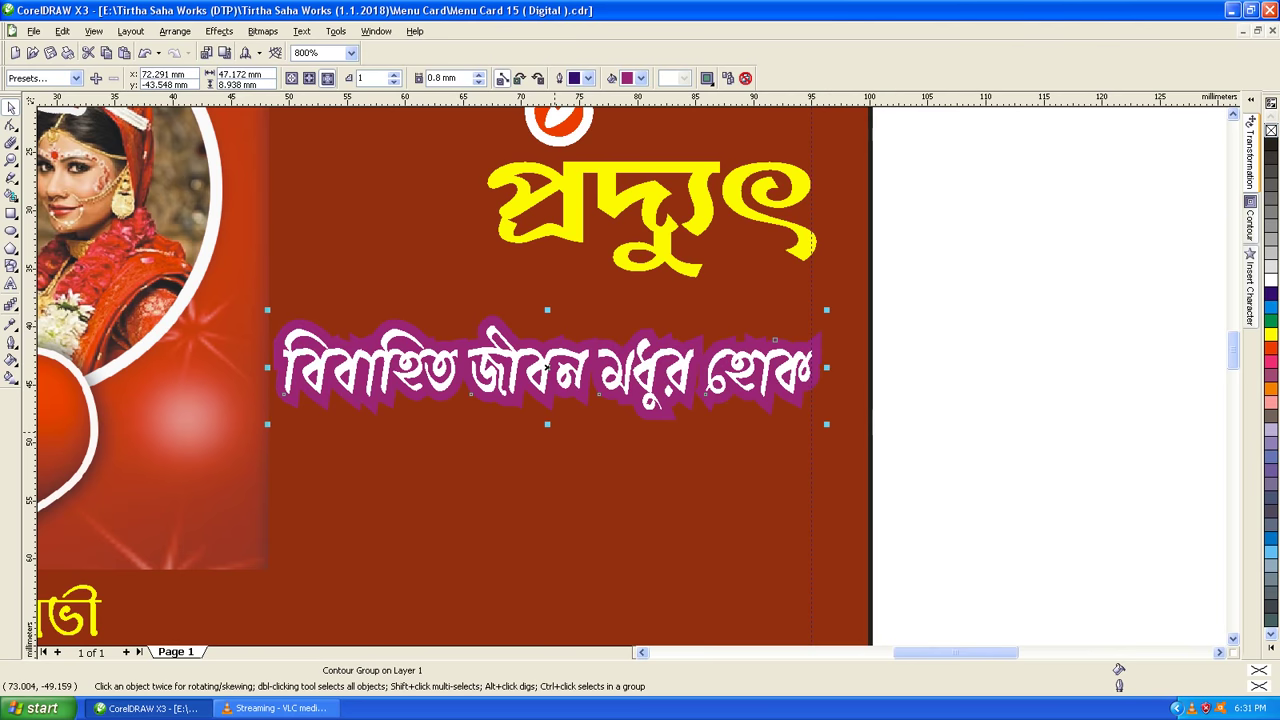
drag(547, 424, 547, 437)
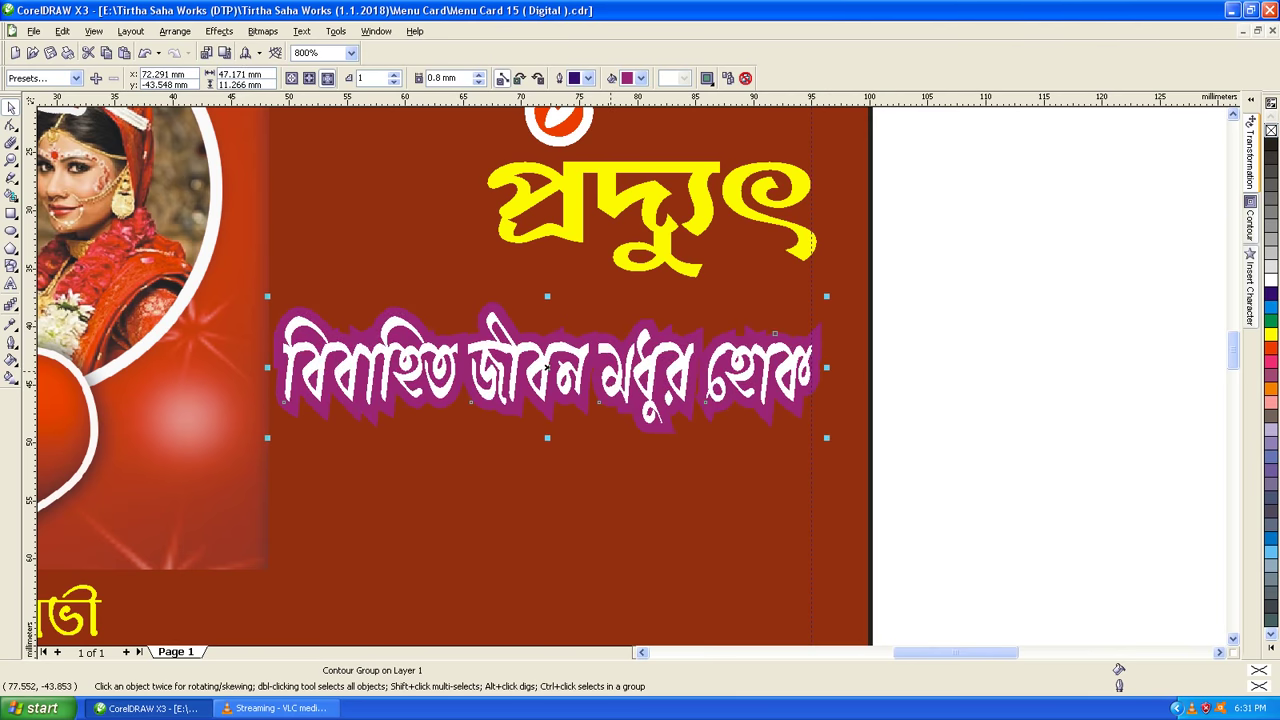
drag(546, 367, 548, 349)
key(F3)
key(F3)
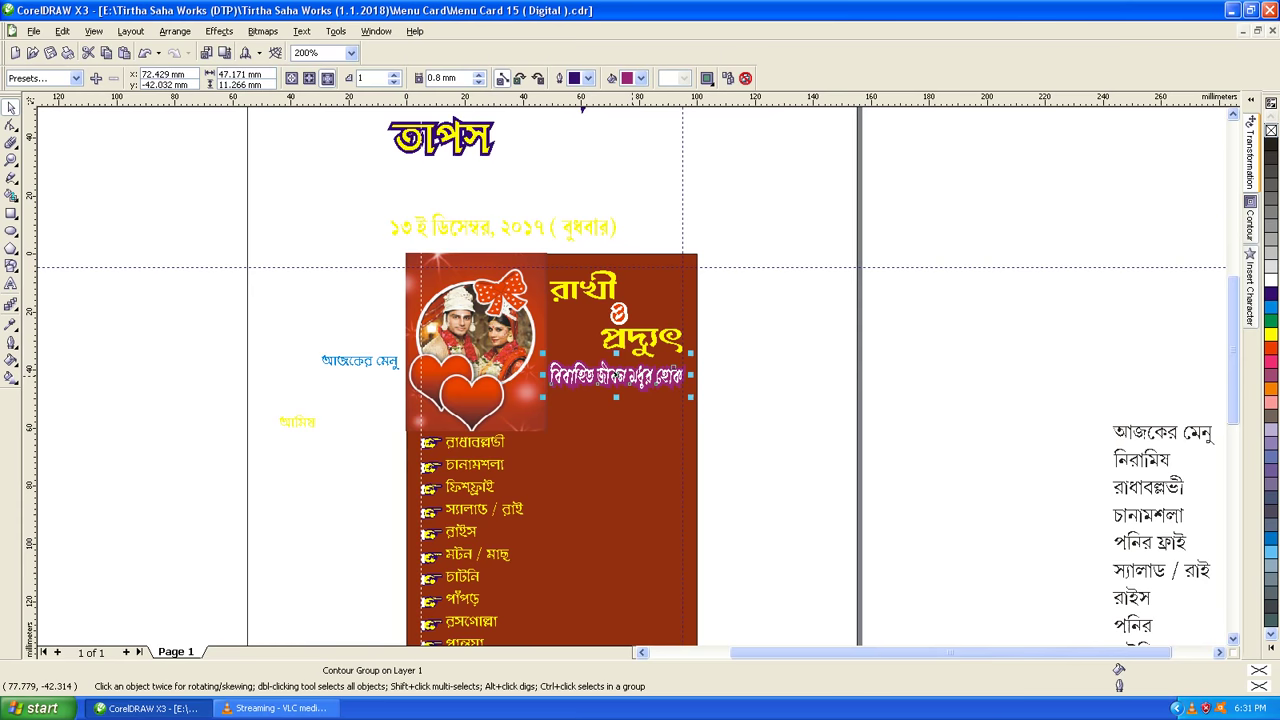
click(482, 160)
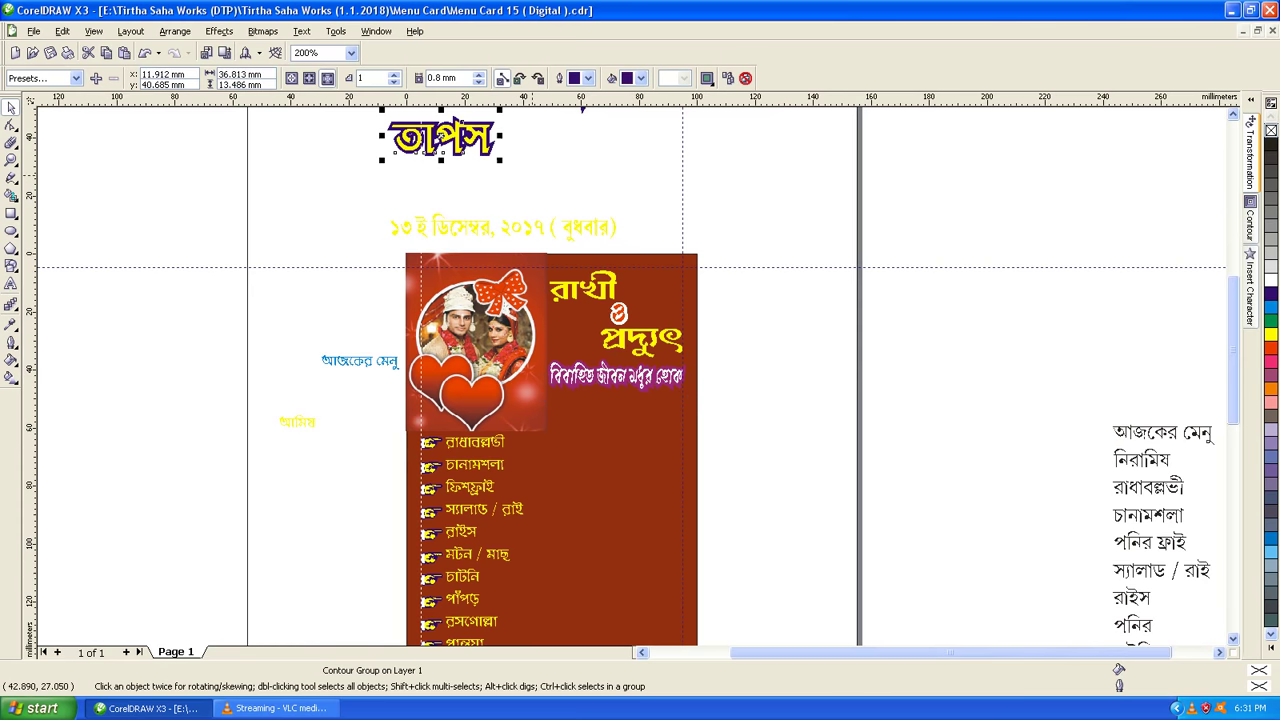
- Delete the তাপস title and move the date line onto the card below the blessing
key(Delete)
click(503, 233)
mouse_move(502, 228)
mouse_down()
mouse_move(631, 478)
mouse_move(709, 420)
mouse_move(669, 415)
mouse_up()
scroll(669, 415, up, 2)
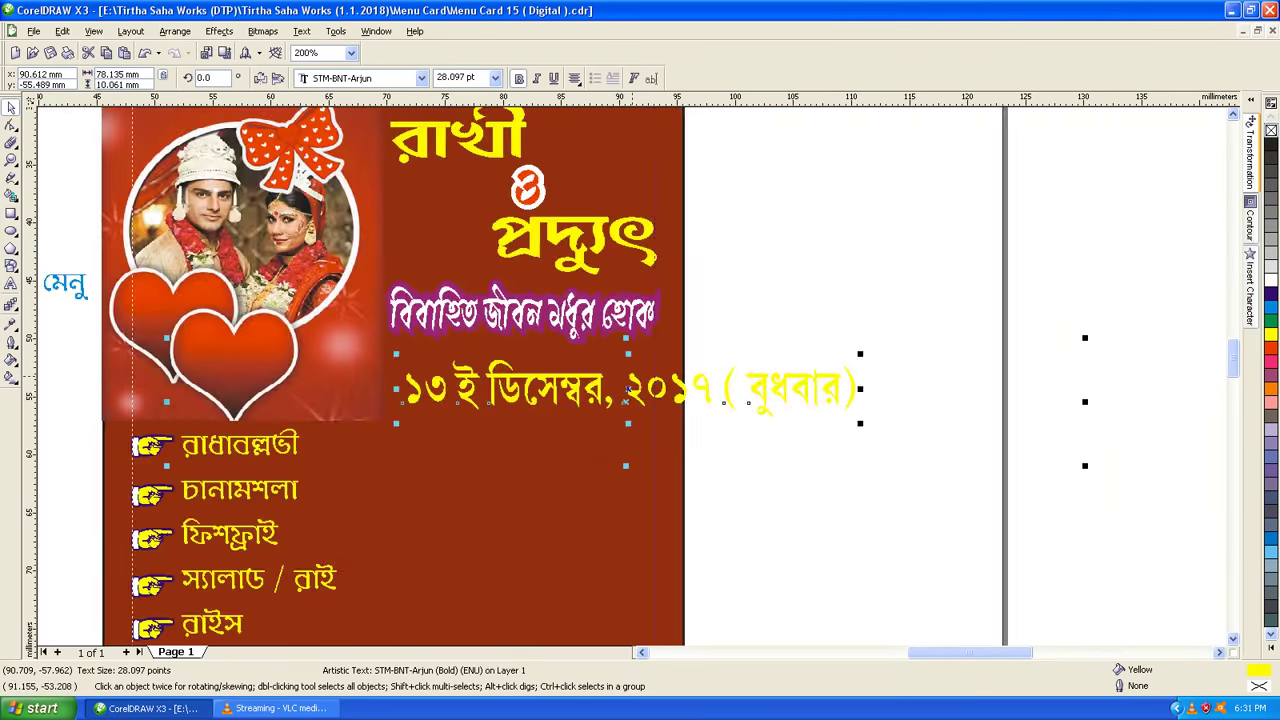
scroll(627, 390, up, 2)
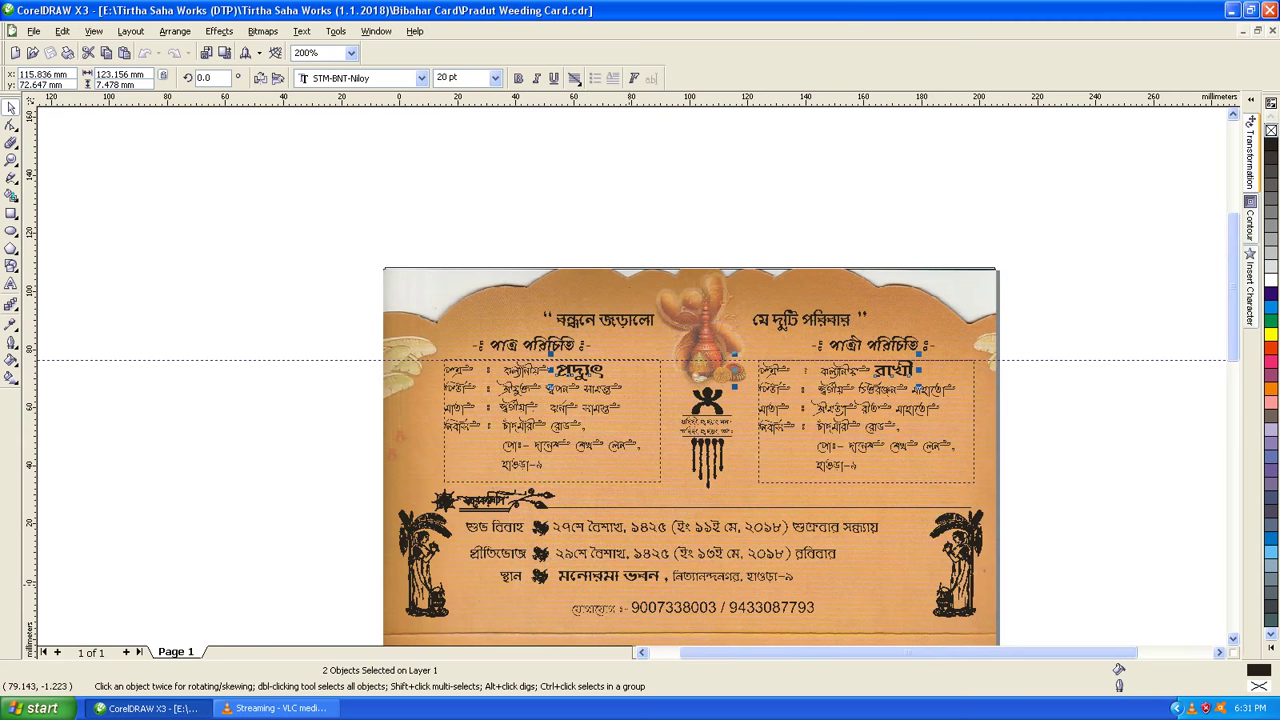
scroll(631, 630, up, 2)
scroll(634, 382, up, 2)
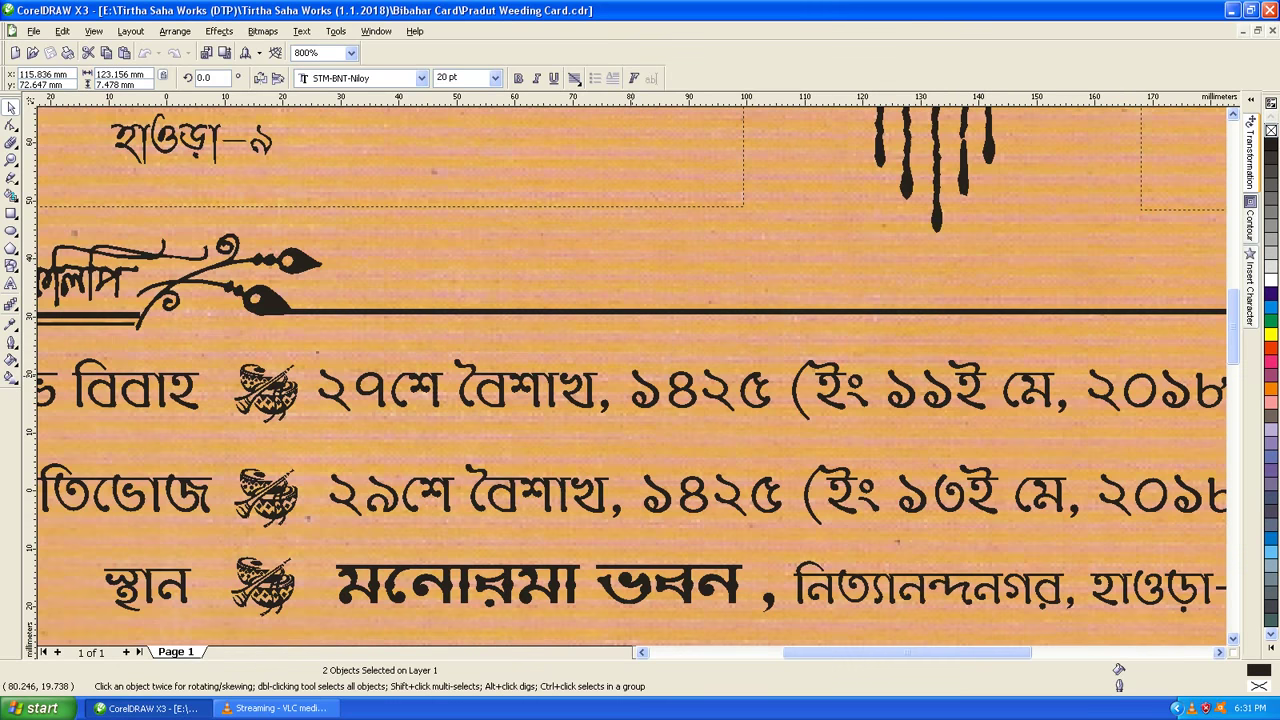
scroll(630, 376, down, 1)
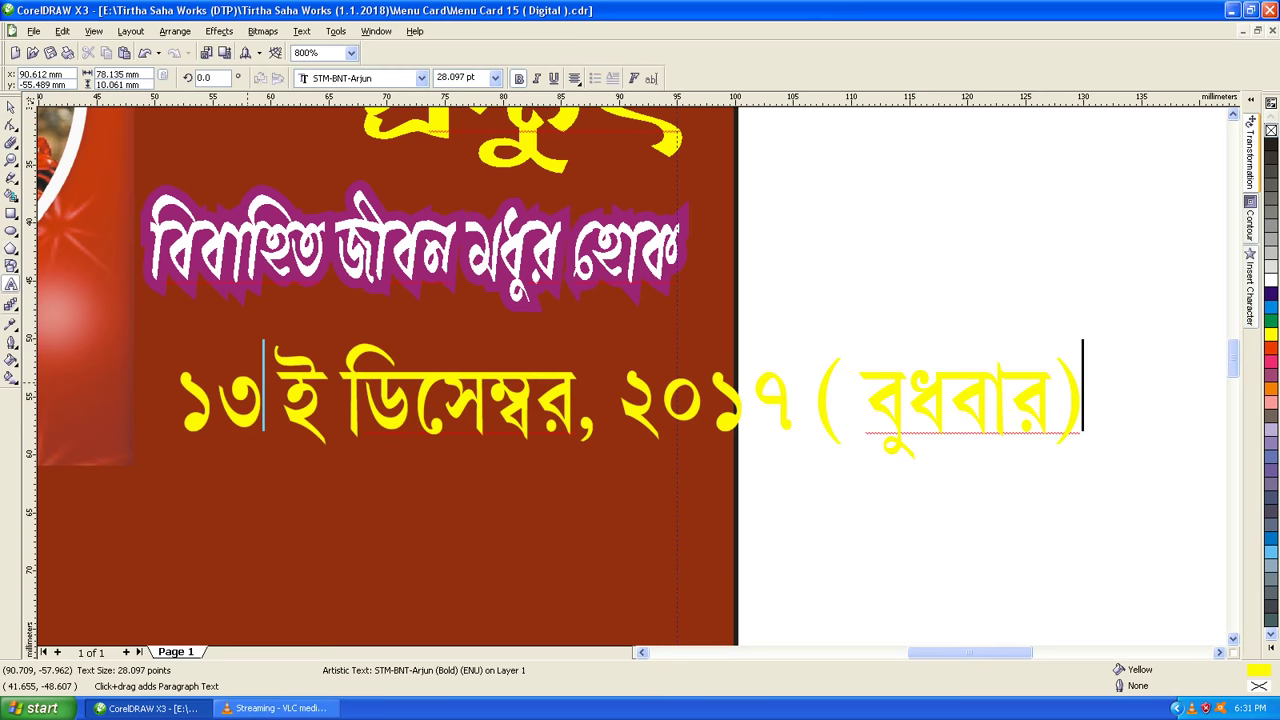
- Change the date's day to ১১ and the month to মে using the STM Bengali typing tool
drag(264, 400, 218, 400)
text(1)
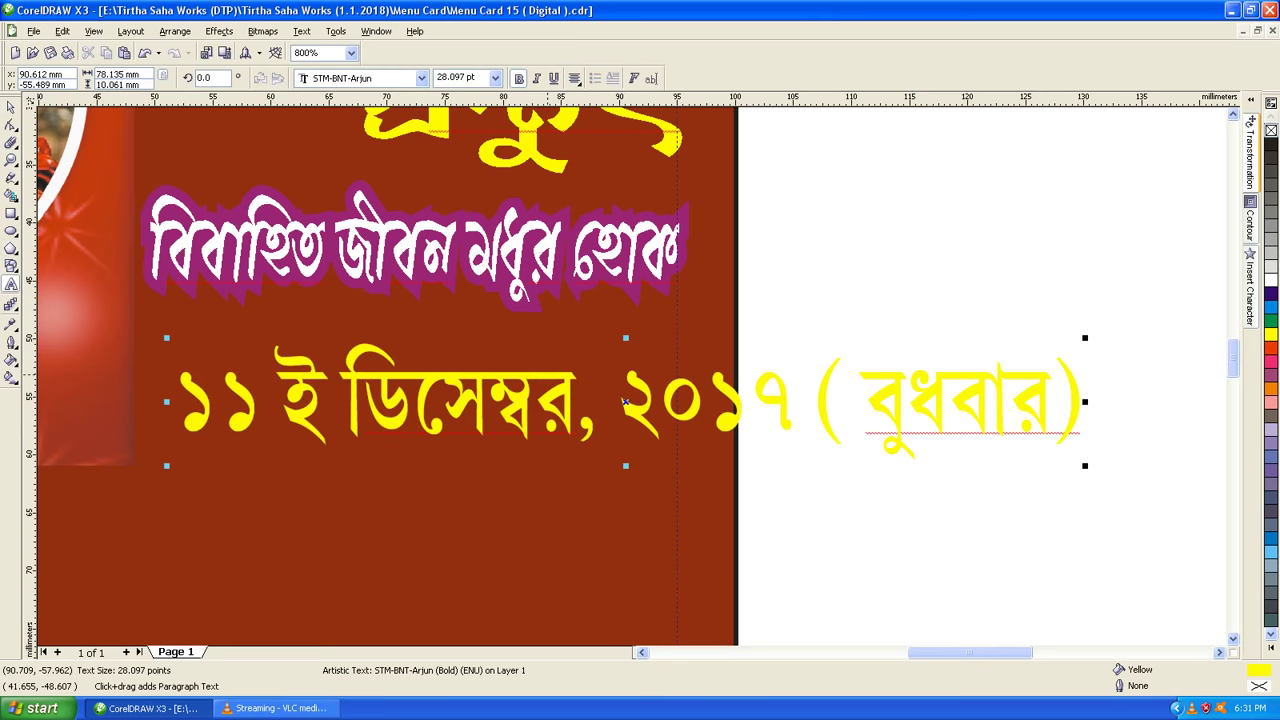
click(40, 708)
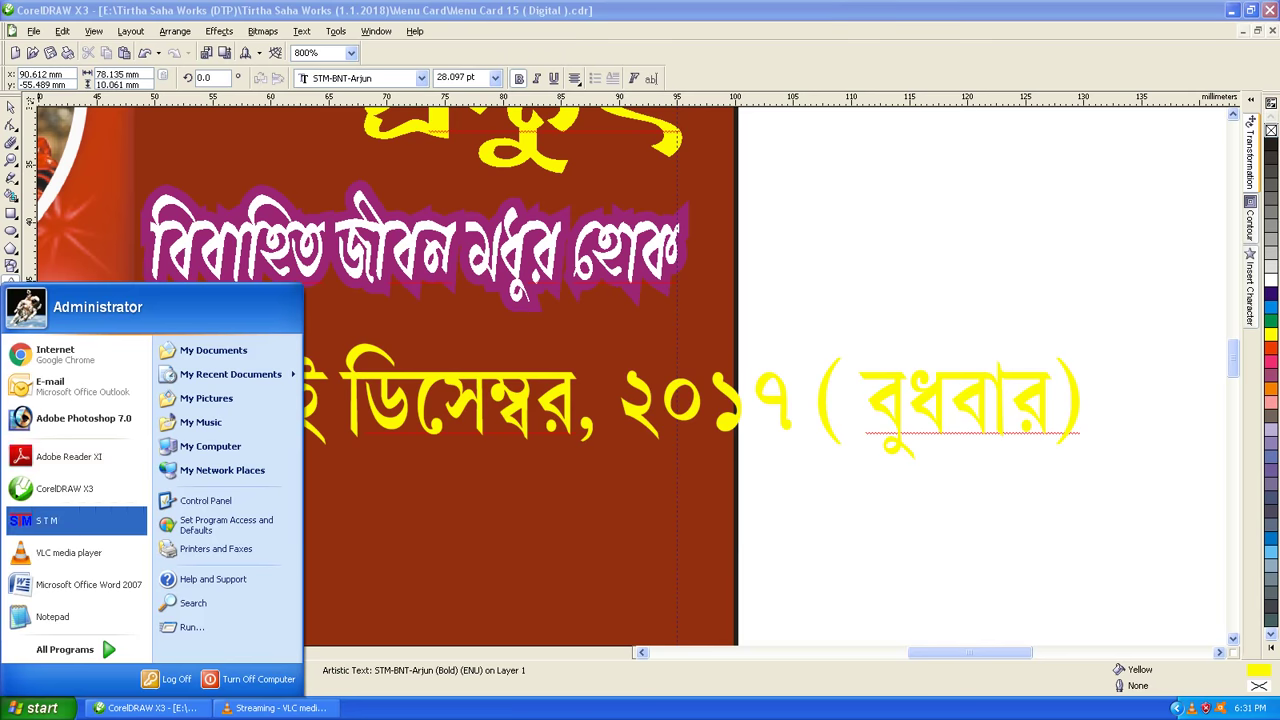
key(Return)
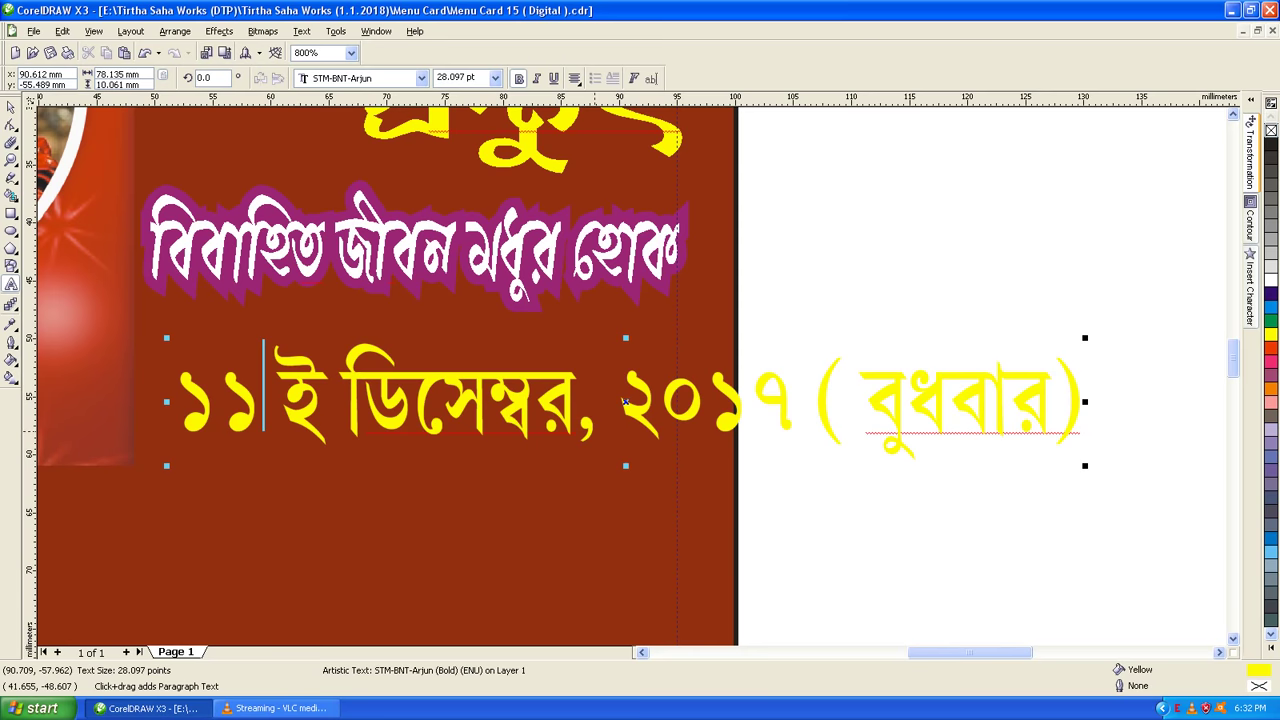
double_click(460, 400)
text(ন)
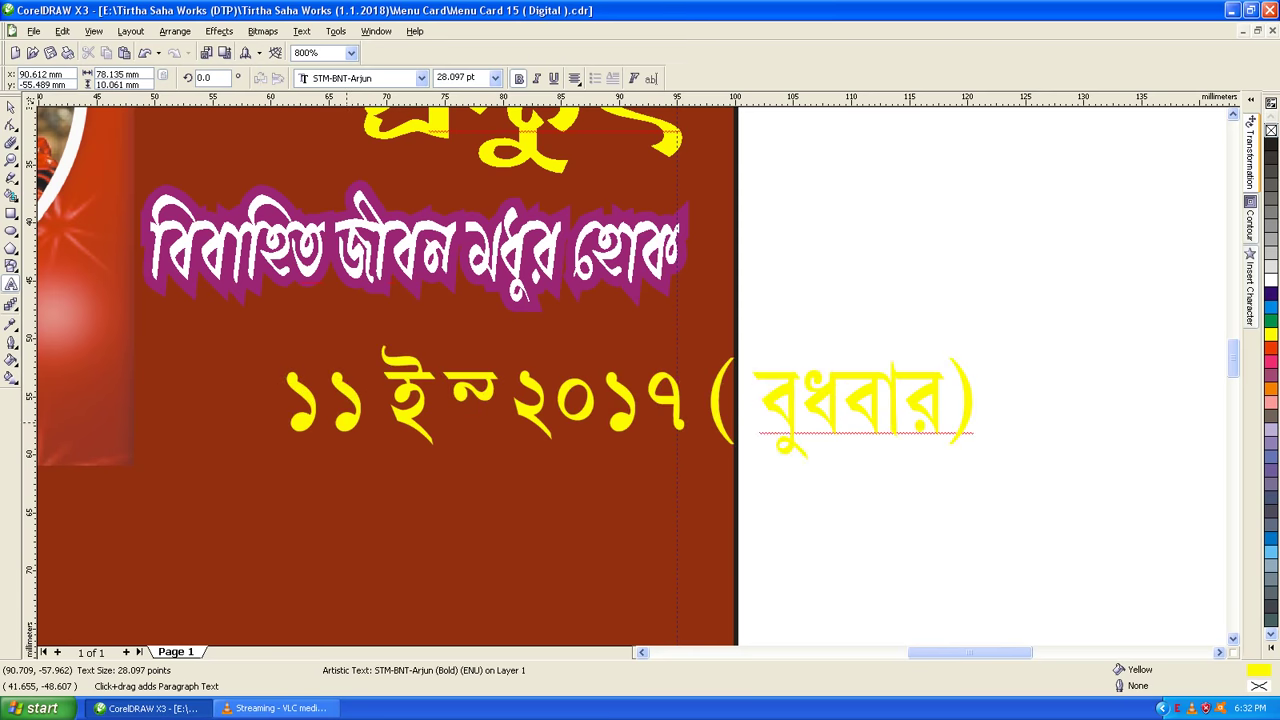
key(BackSpace)
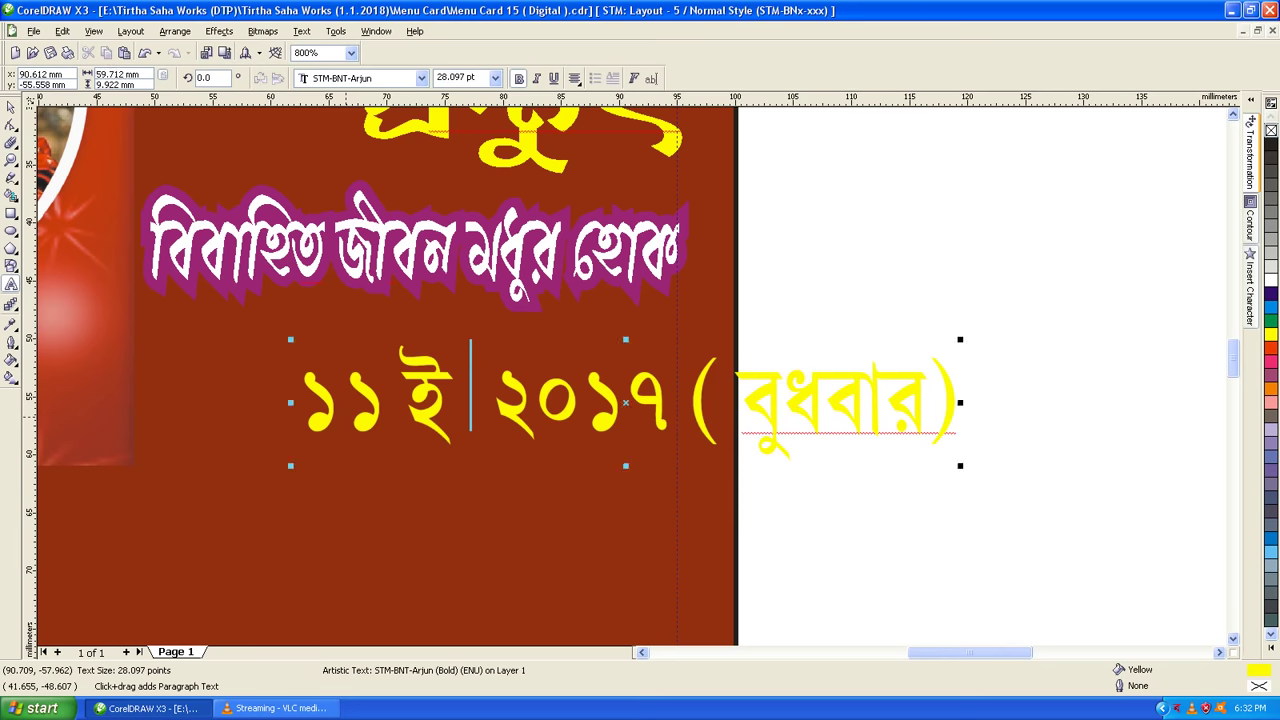
text(মে)
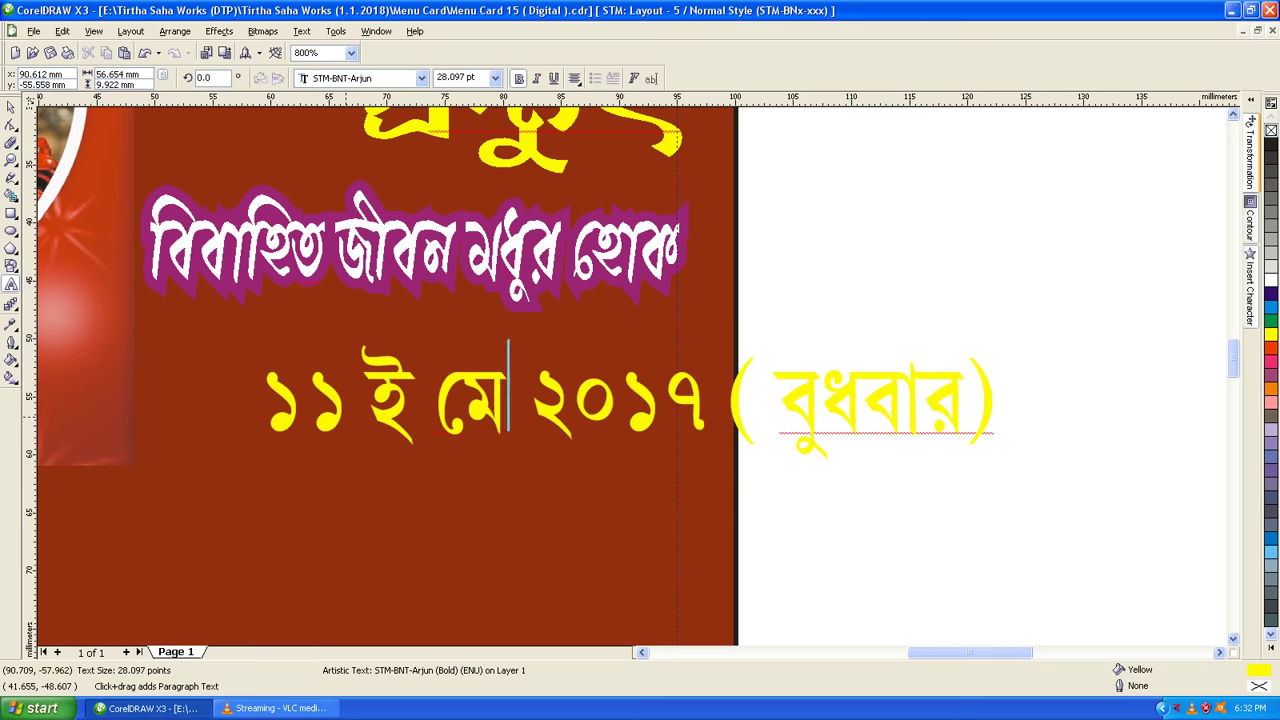
text(,)
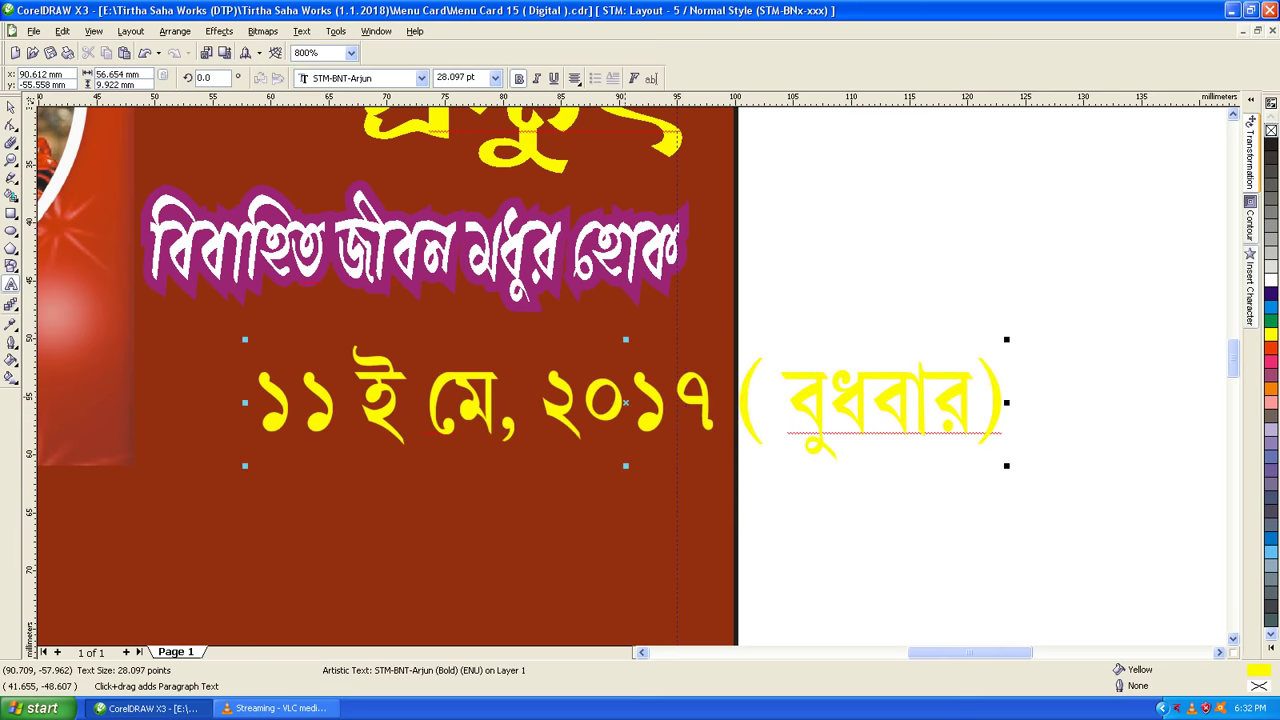
- Change the year to ২০১৮ and the weekday to শুক্রবার
key(shift+Left)
text(8)
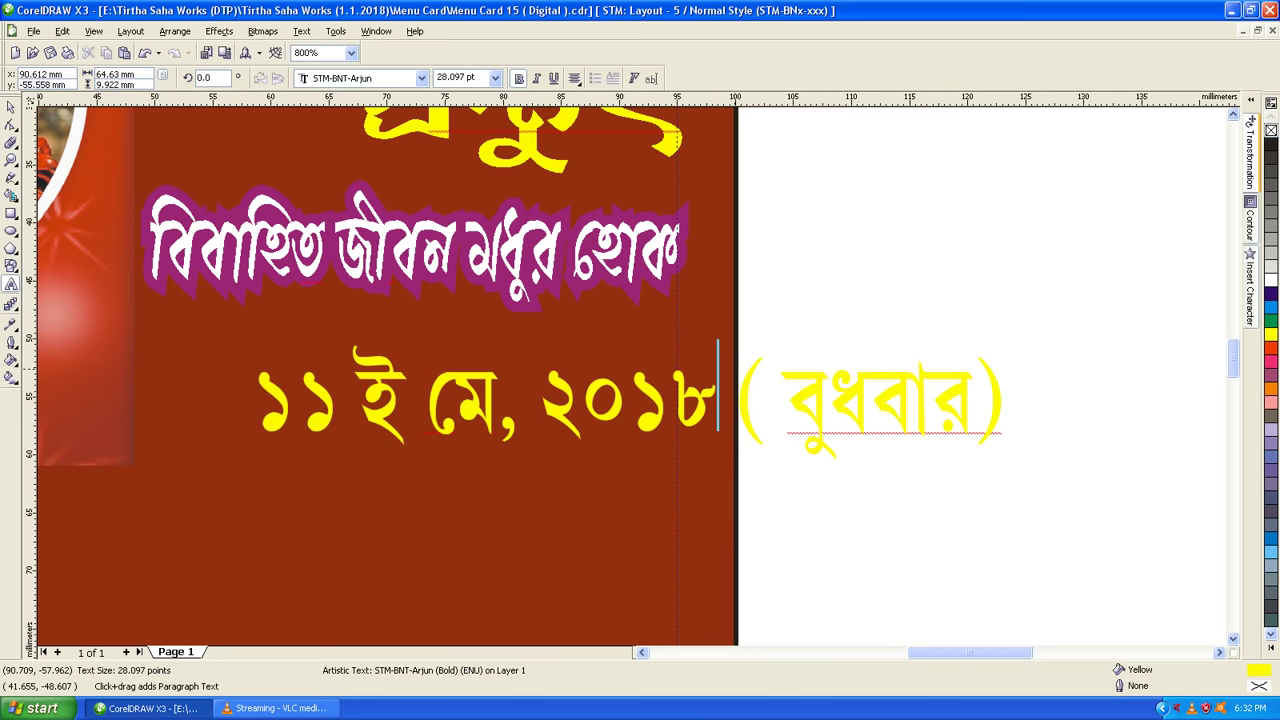
drag(789, 400, 870, 400)
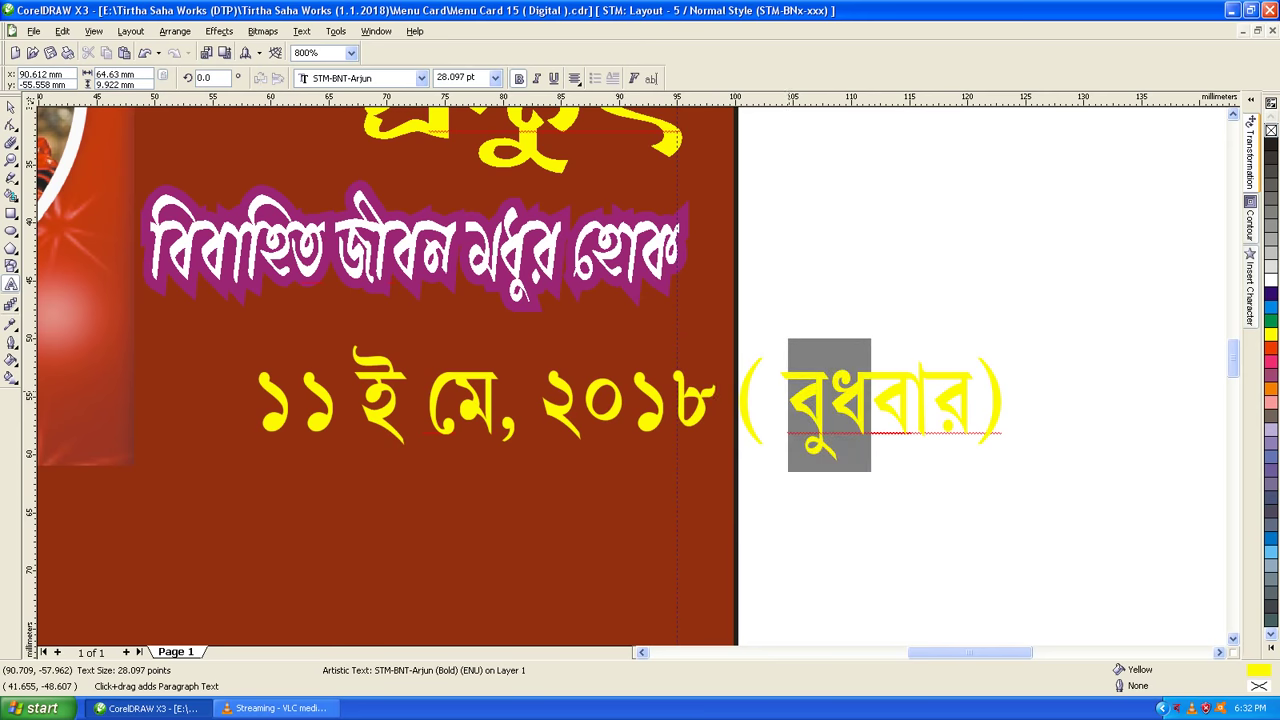
text(শুক্র)
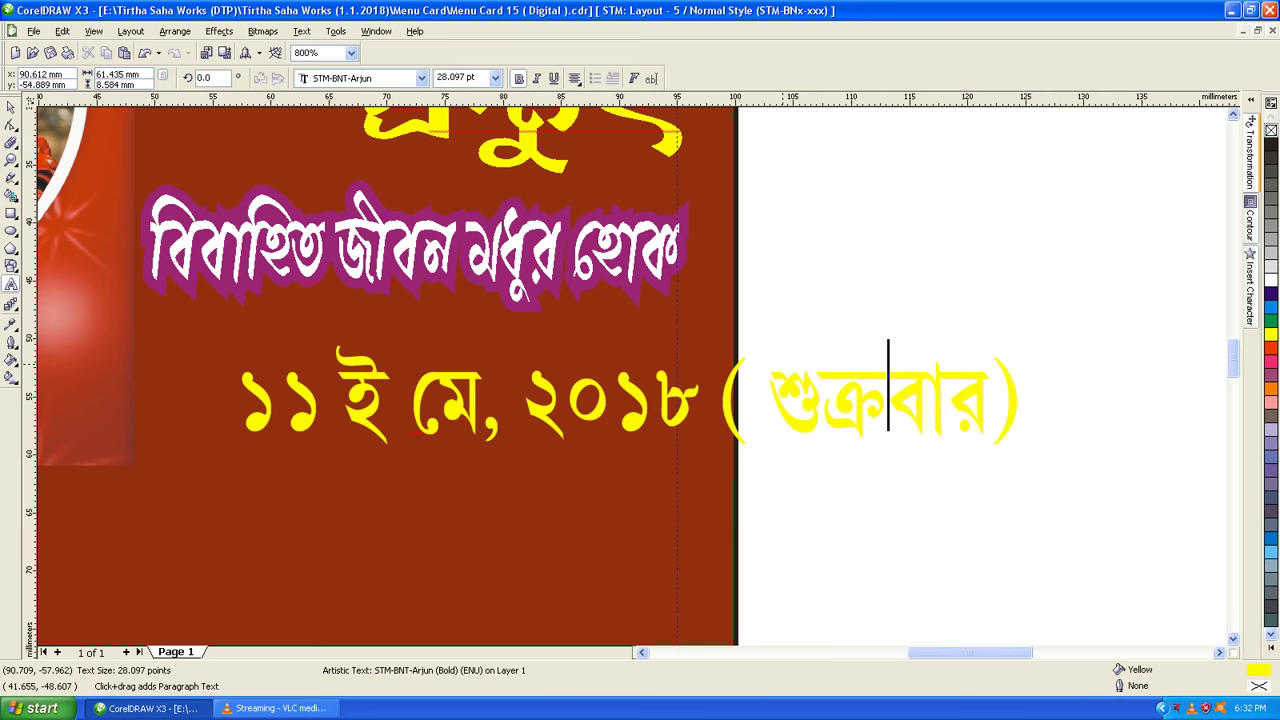
key(Escape)
key(ctrl+space)
click(458, 77)
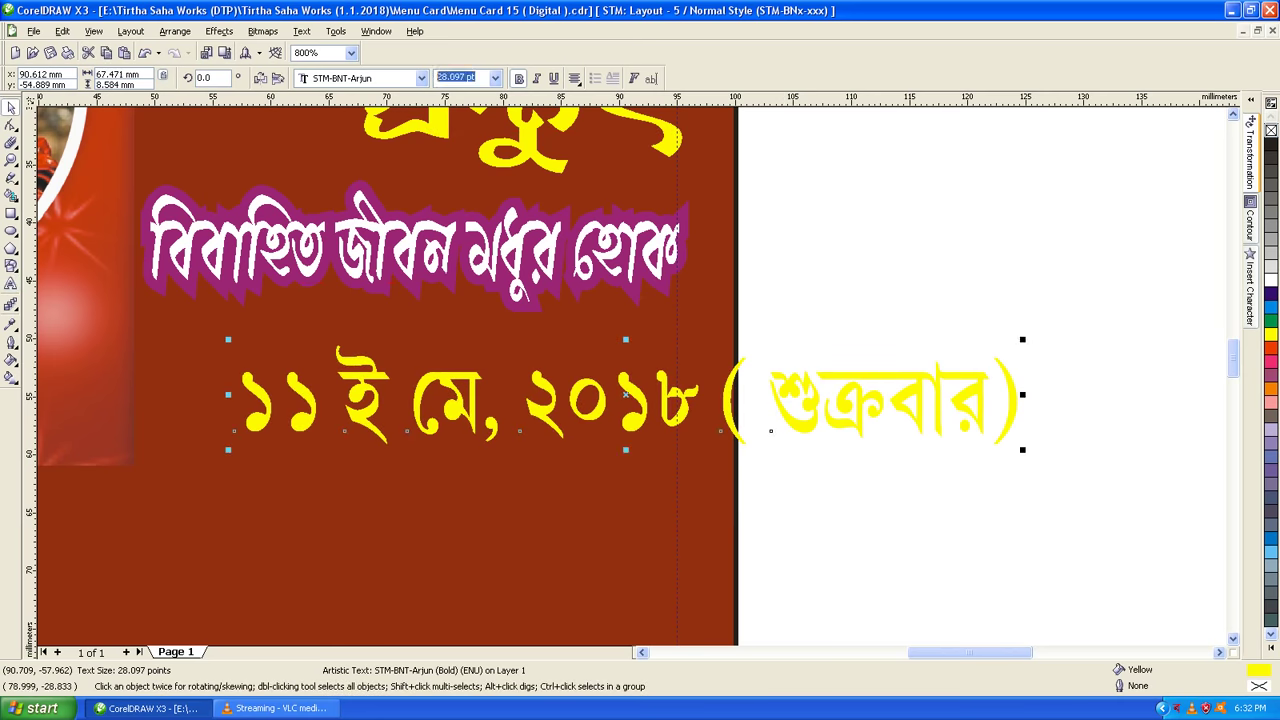
- Set the date line to 20 pt, place it under the blessing and squeeze it to fit
text(20)
key(Return)
key(Return)
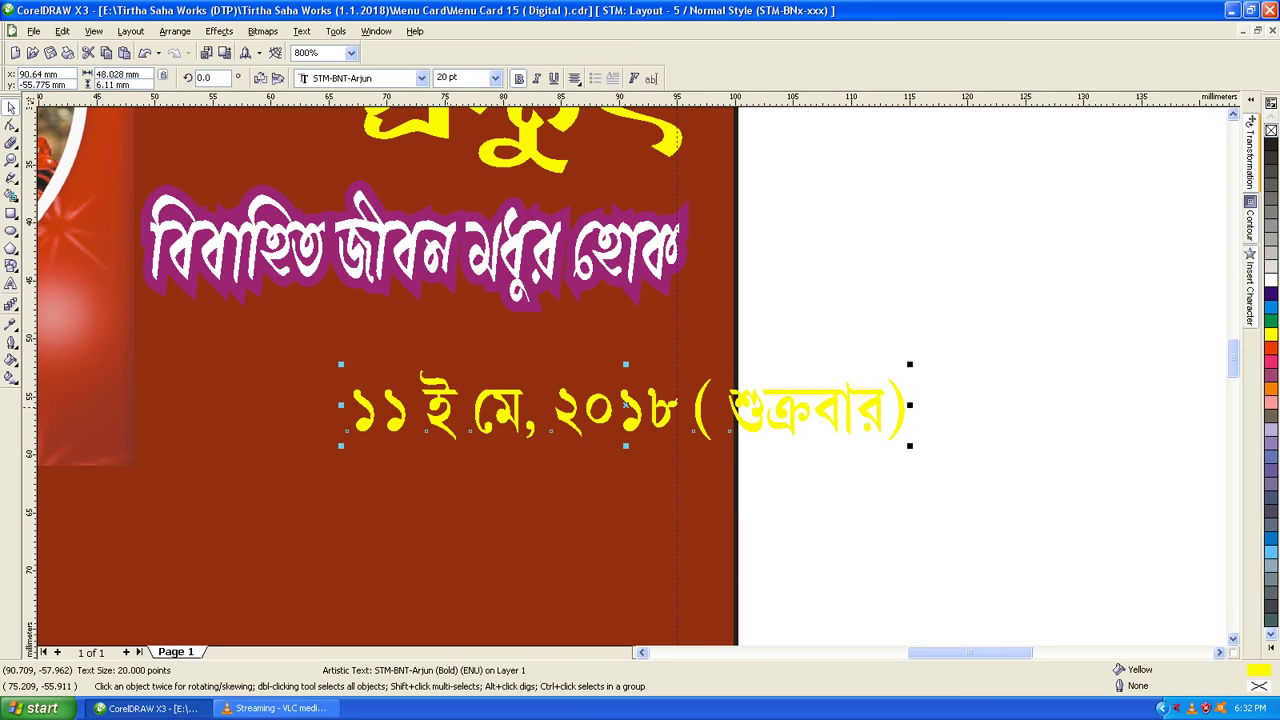
drag(840, 397, 625, 362)
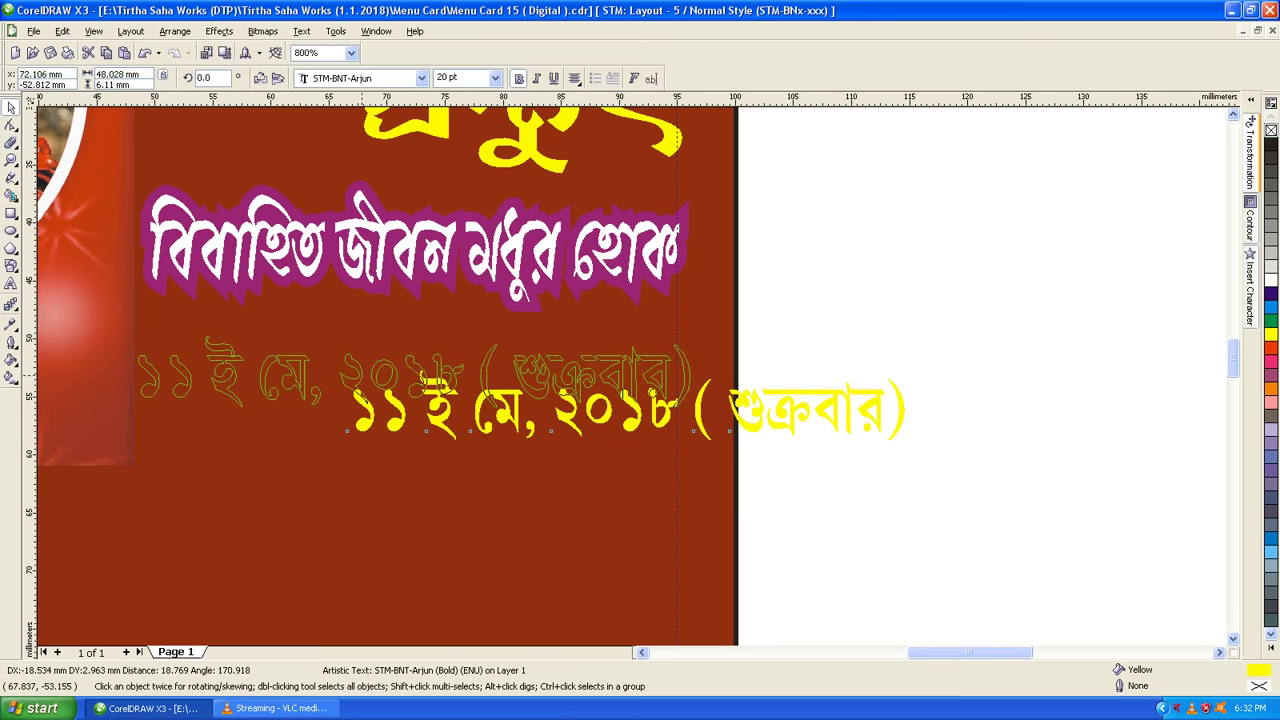
drag(424, 378, 424, 378)
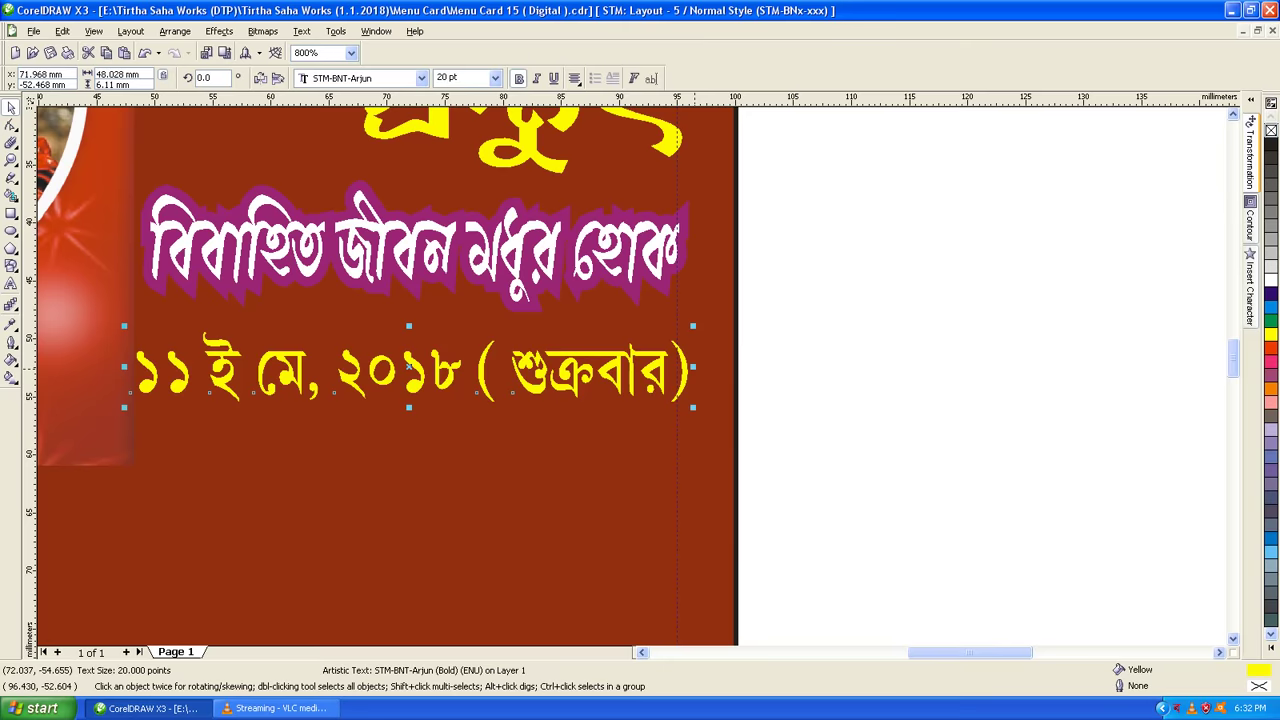
drag(694, 368, 680, 368)
scroll(712, 373, down, 2)
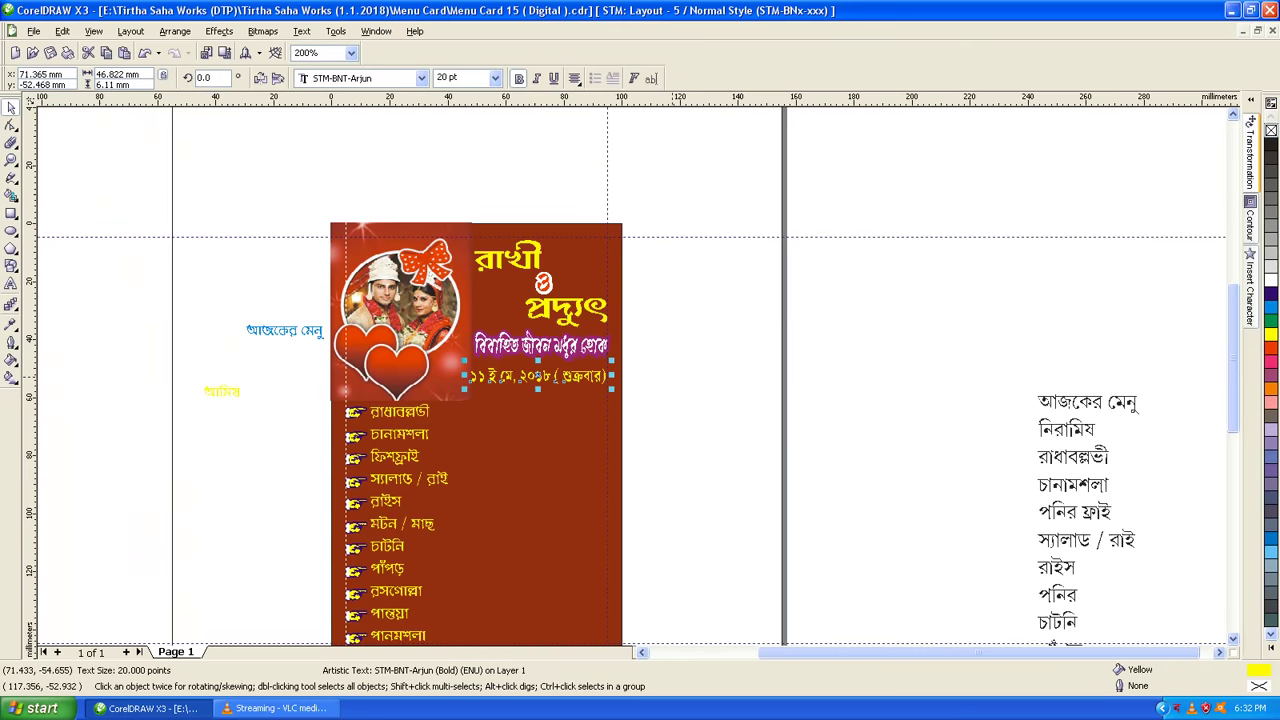
click(671, 378)
- Scale the bulleted menu list to 97.5% and move it down about 3.9 mm
scroll(671, 378, down, 1)
scroll(631, 377, up, 1)
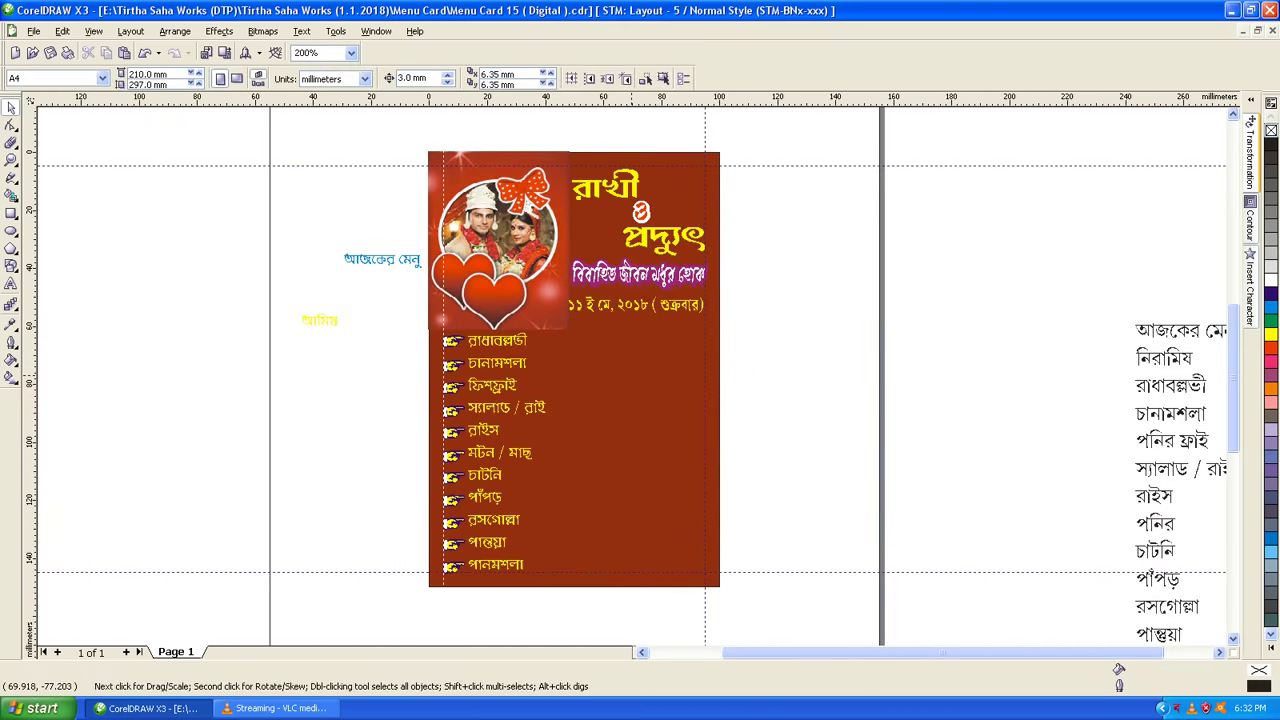
drag(401, 320, 597, 573)
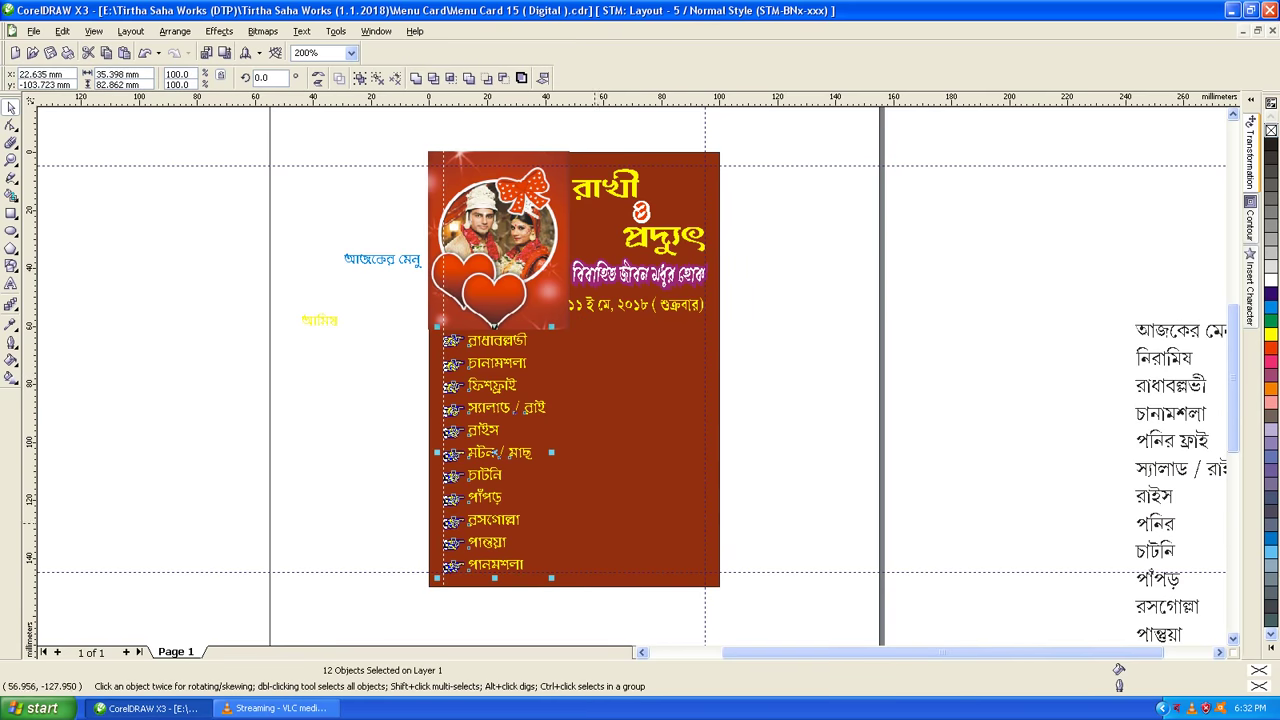
scroll(593, 523, up, 2)
drag(609, 361, 598, 335)
scroll(608, 363, down, 2)
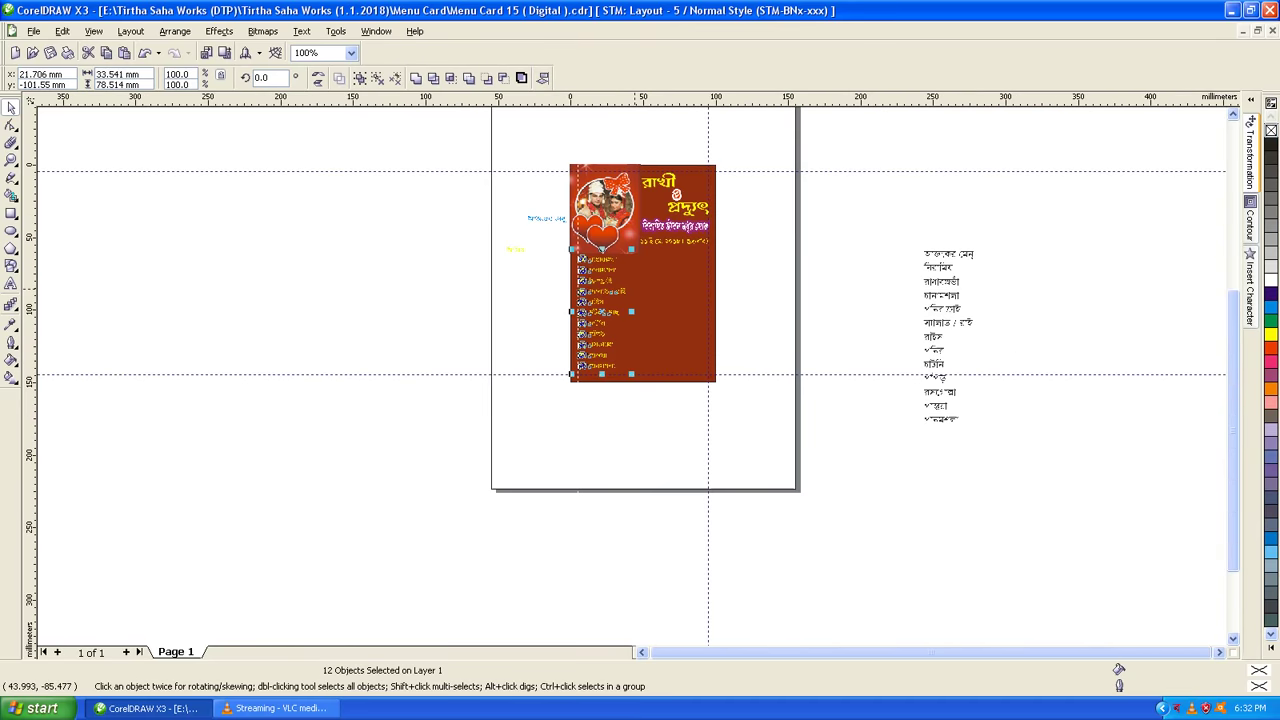
scroll(638, 201, up, 1)
drag(584, 340, 585, 352)
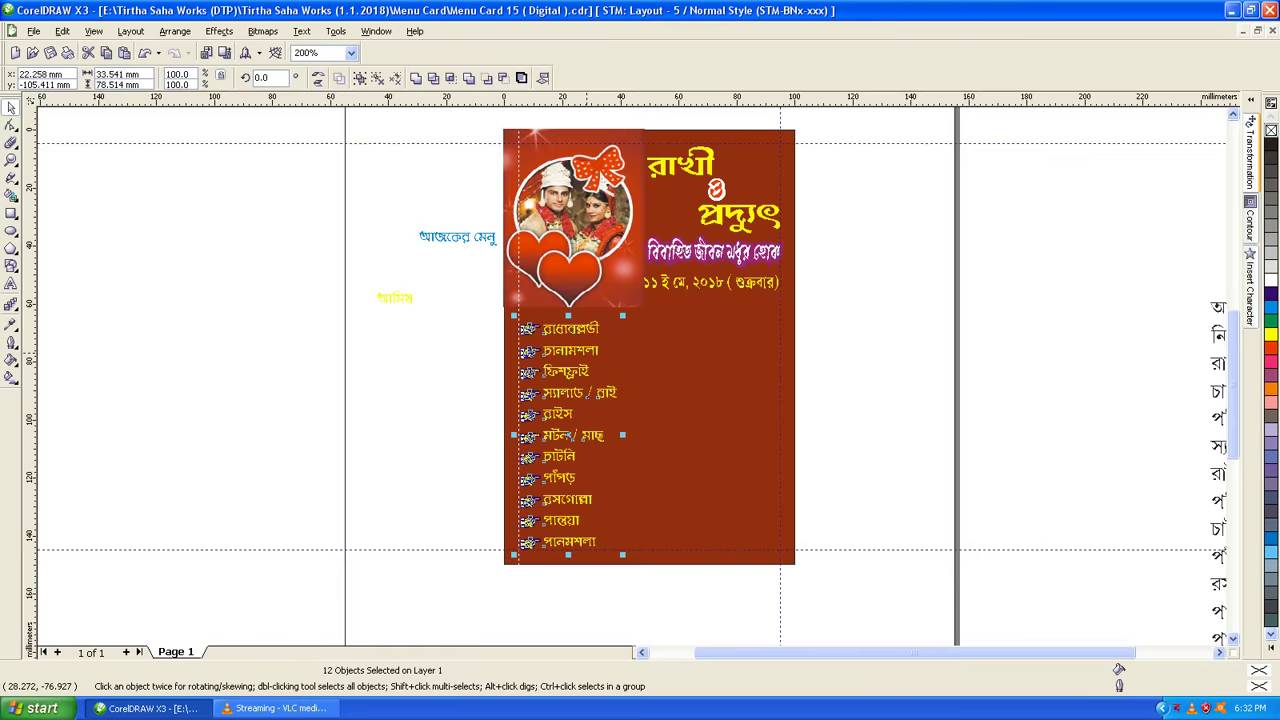
- Select the menu item text and undo, then redo, its last change
scroll(572, 304, up, 1)
scroll(630, 369, up, 1)
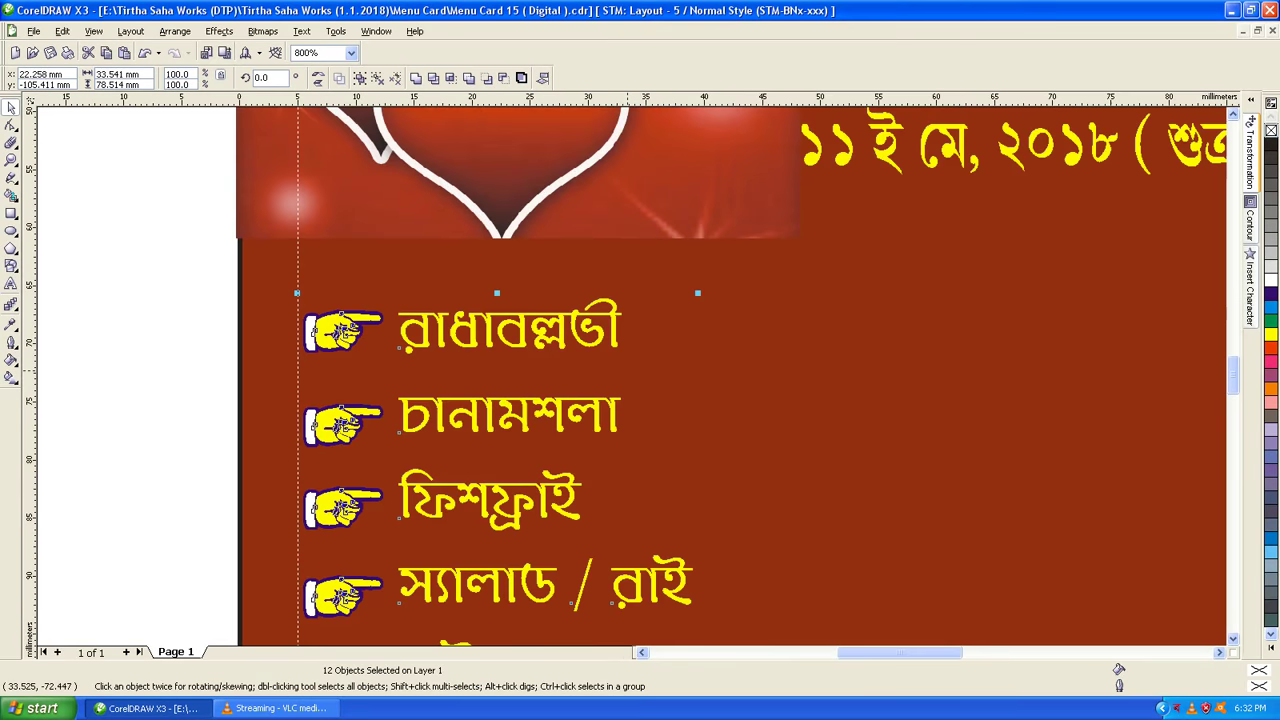
scroll(633, 386, down, 1)
click(601, 367)
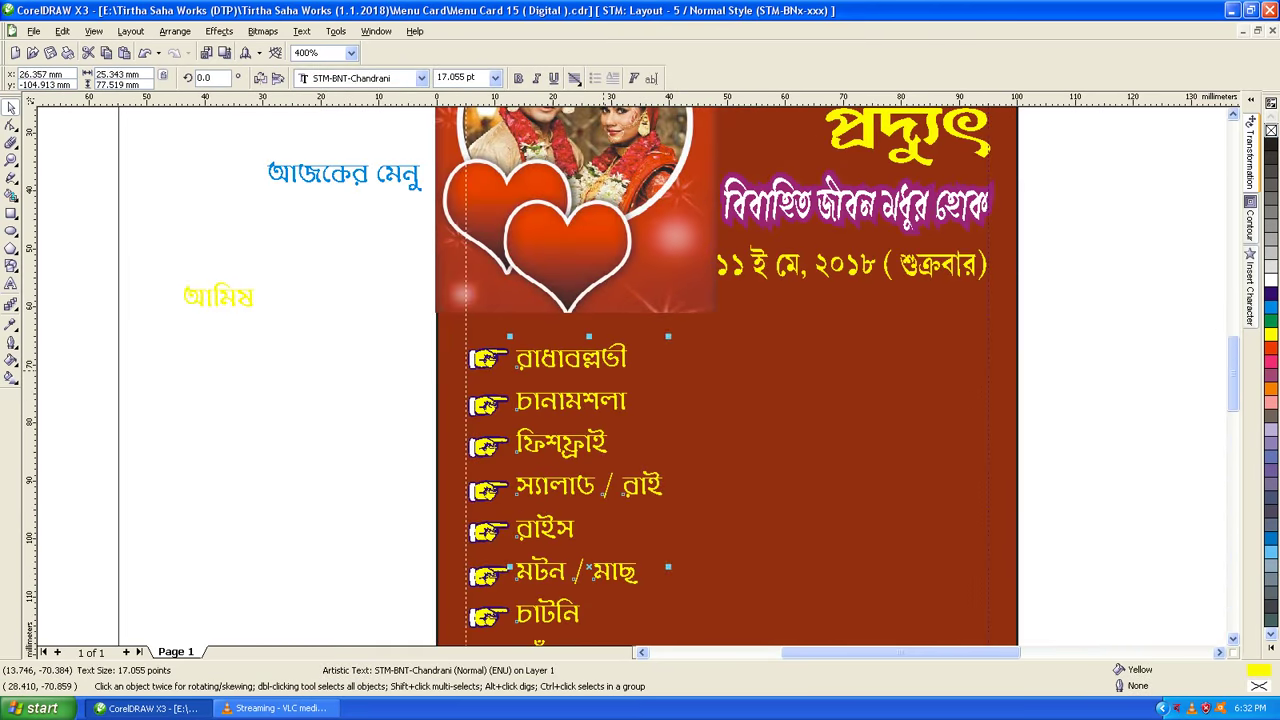
scroll(600, 370, down, 1)
scroll(631, 374, up, 1)
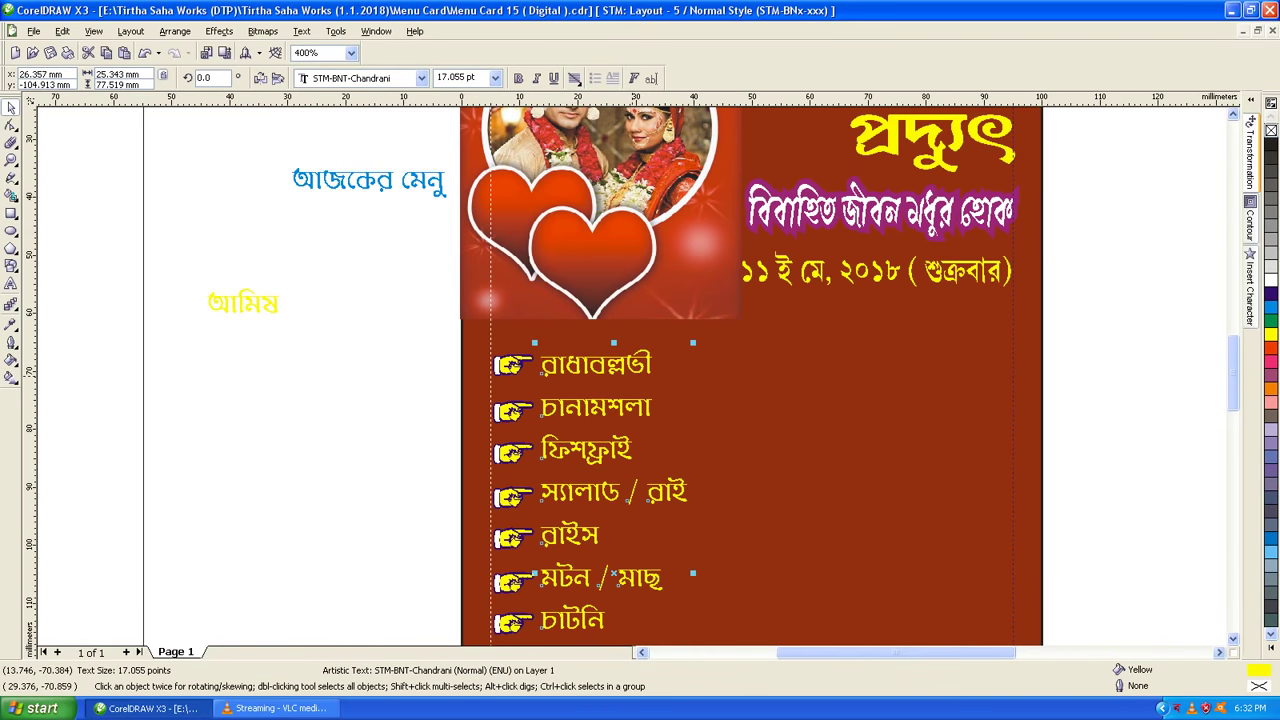
key(ctrl+z)
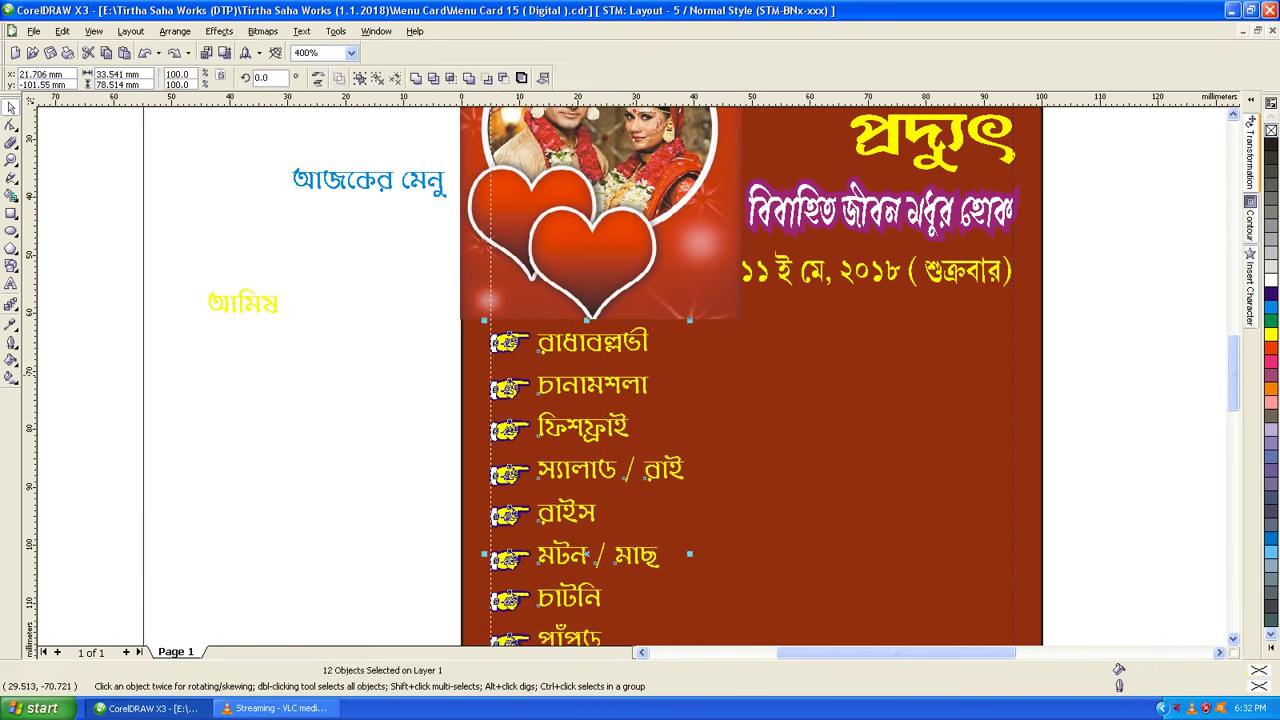
key(ctrl+shift+z)
key(Escape)
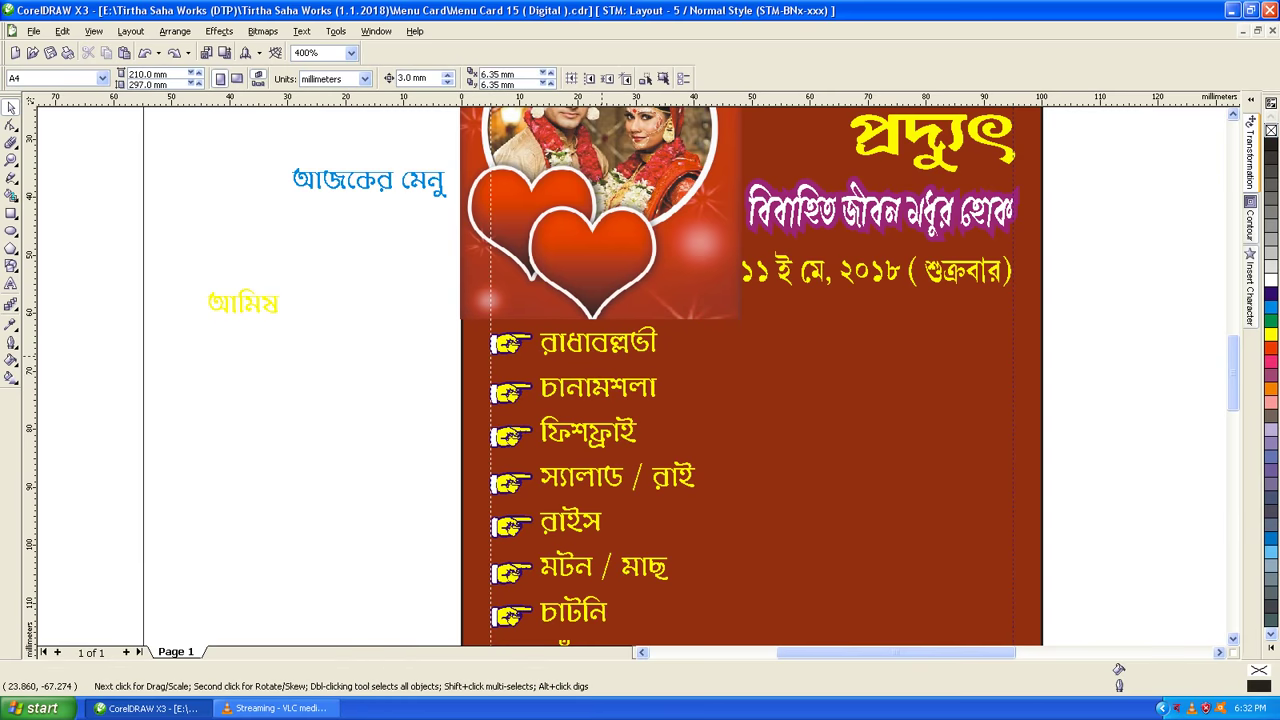
- Tighten the menu list's line spacing with the Shape tool
click(540, 351)
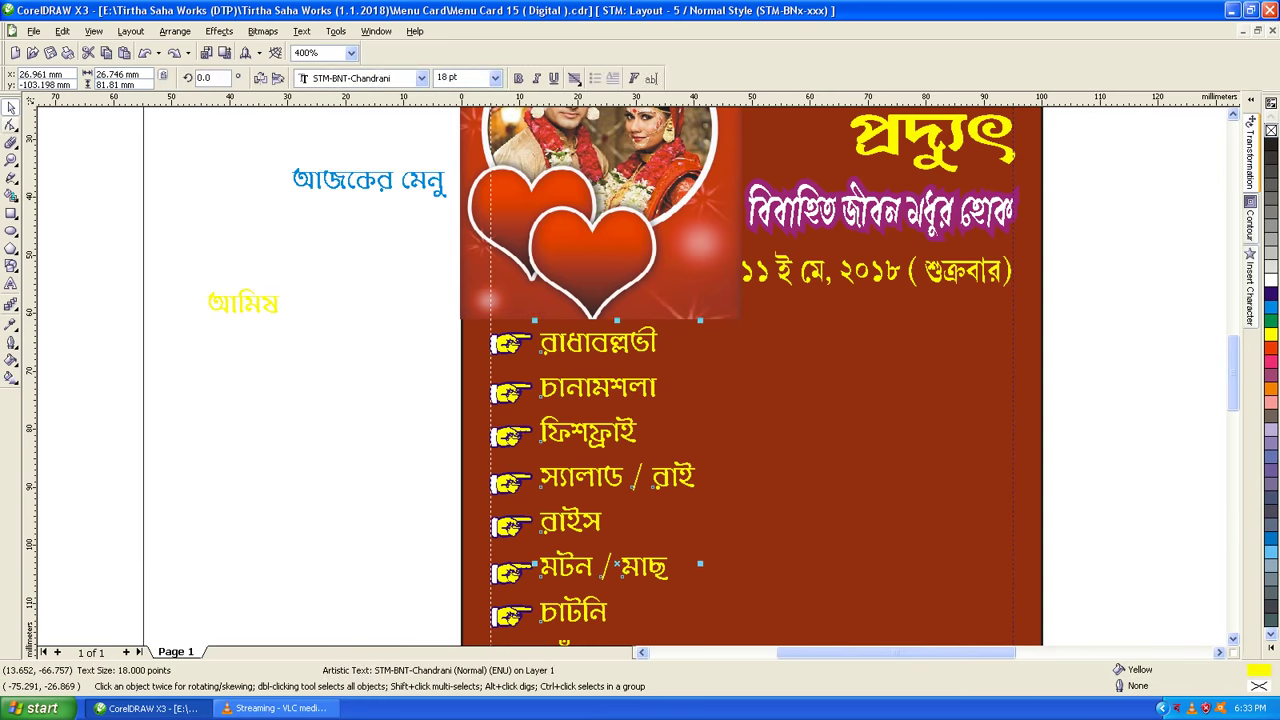
key(F10)
scroll(616, 589, down, 1)
scroll(616, 589, up, 1)
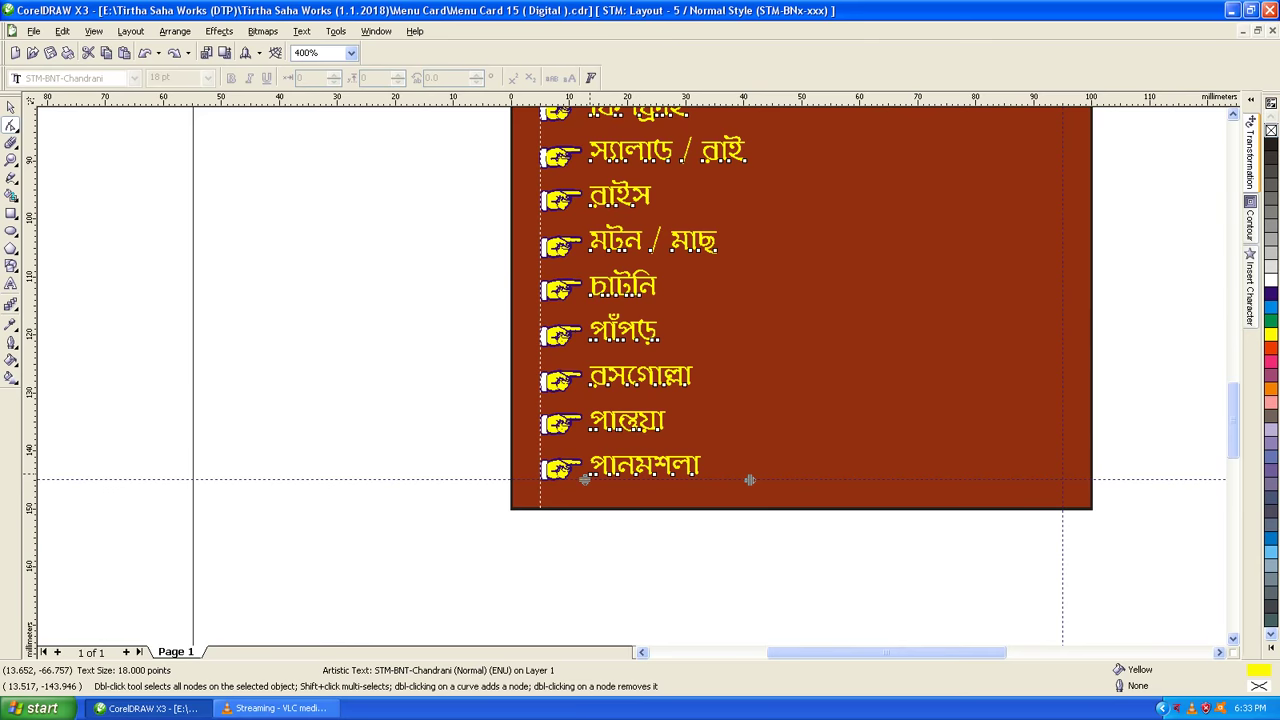
drag(585, 479, 585, 450)
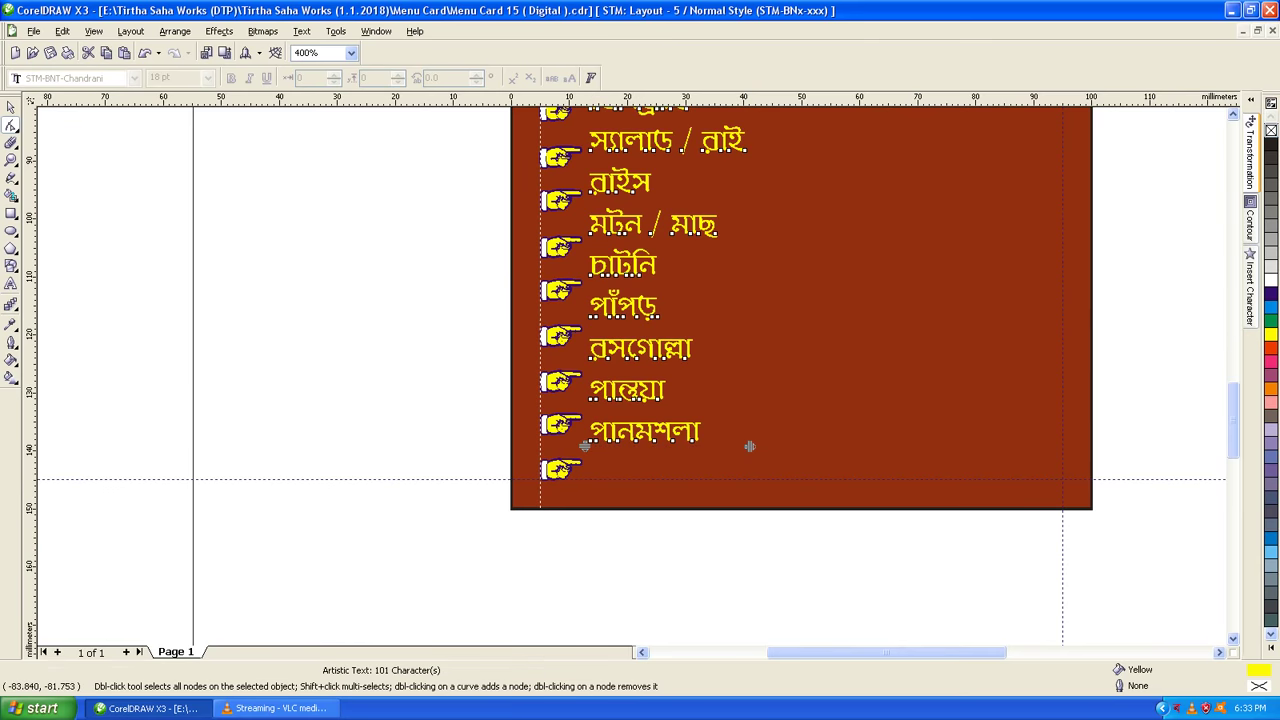
- Nudge the menu text down two steps so পানমশলা aligns with the bottom bullet
key(space)
scroll(749, 446, down, 2)
scroll(631, 377, up, 2)
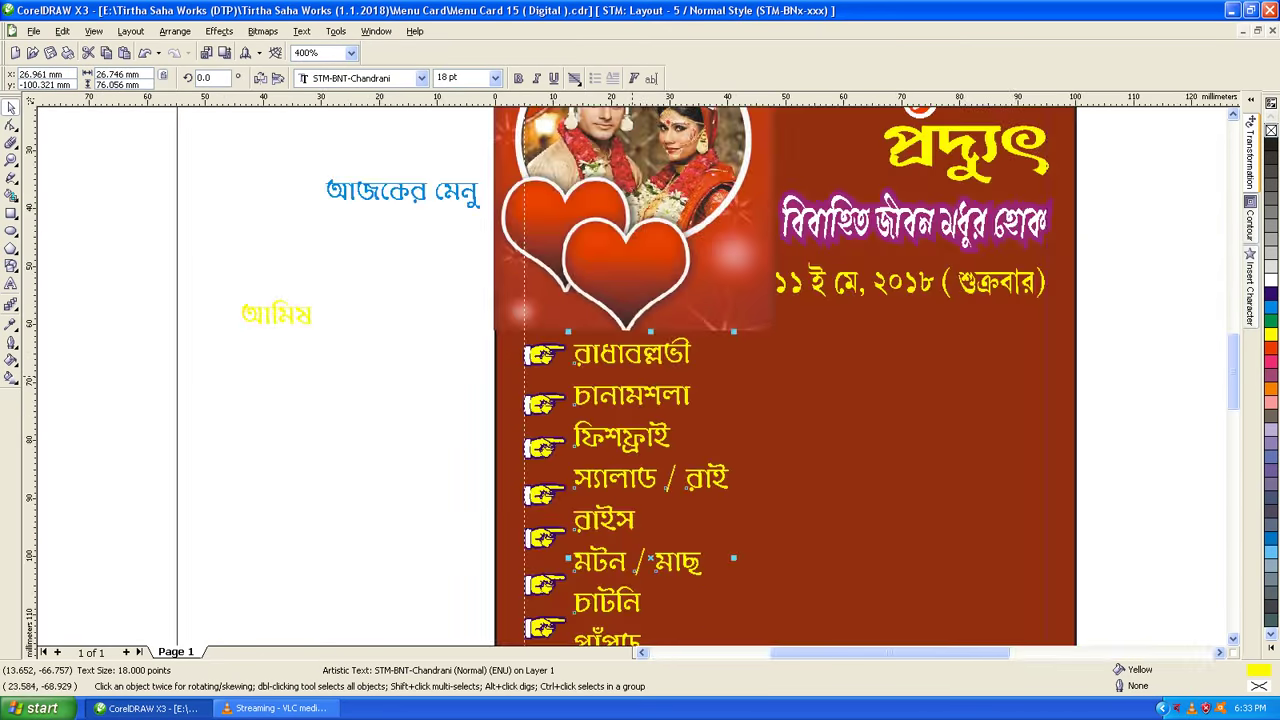
scroll(632, 375, down, 2)
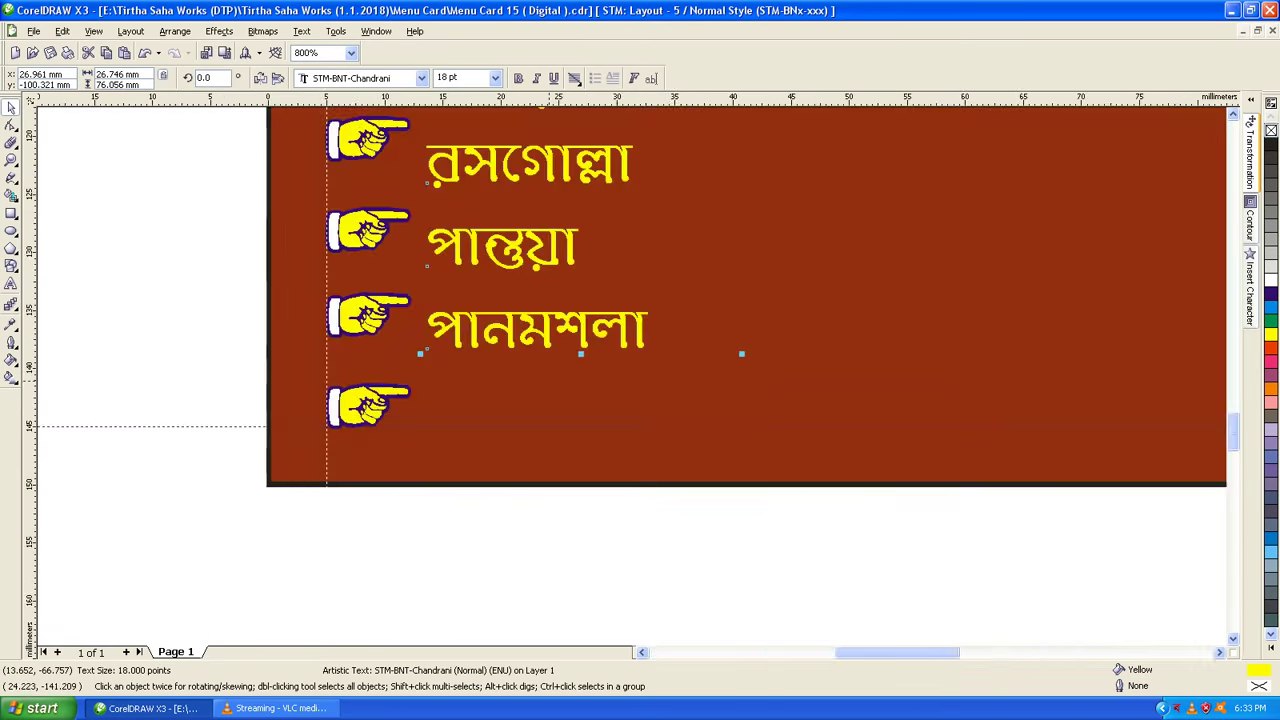
scroll(548, 379, up, 1)
key(Down)
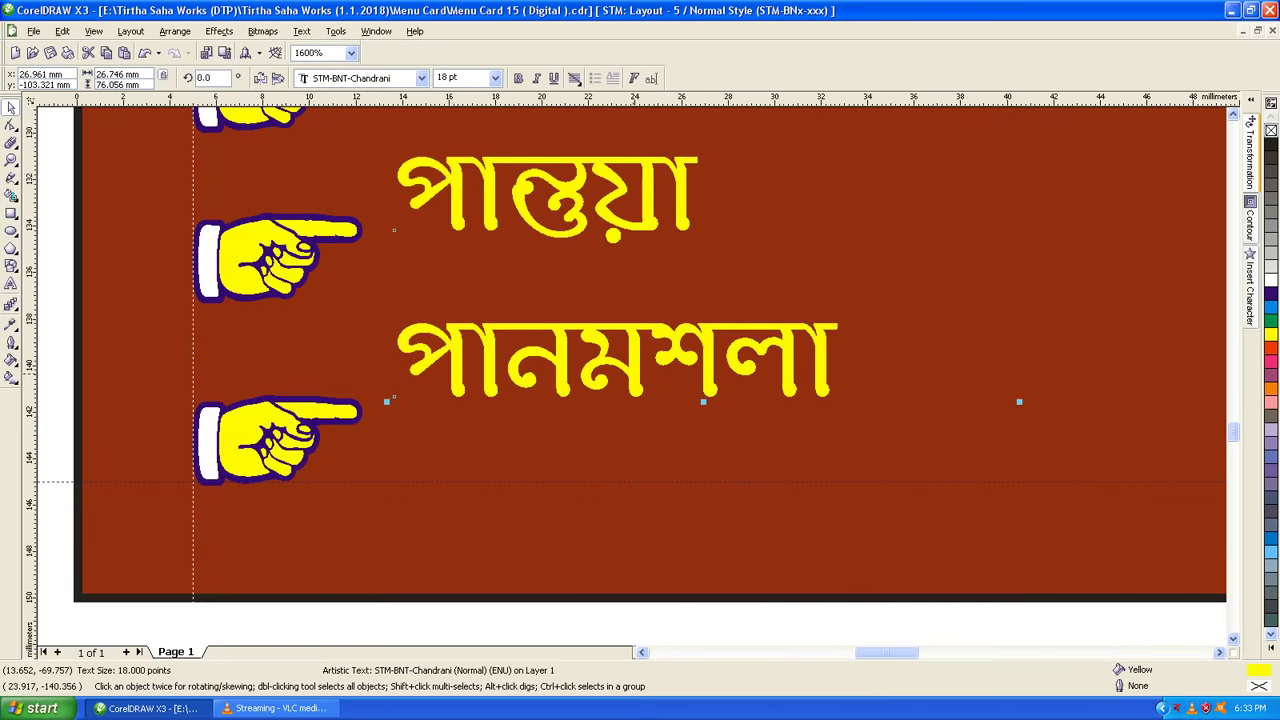
key(Down)
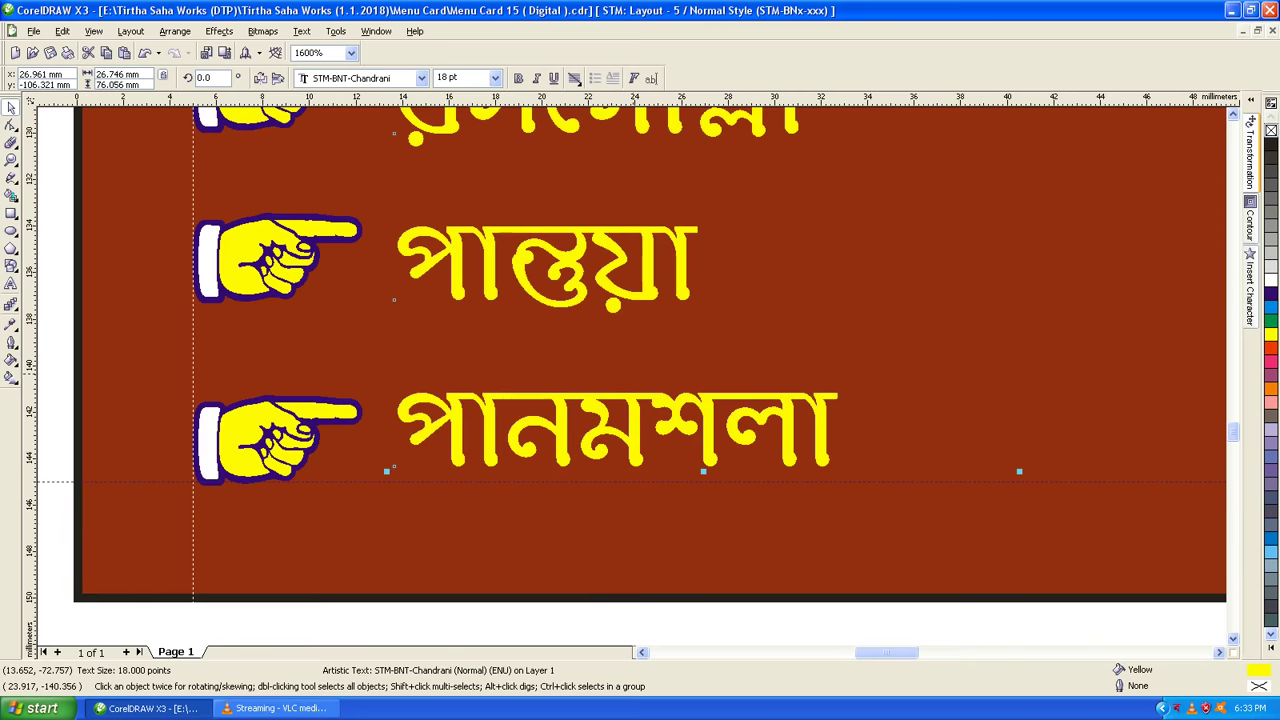
key(F3)
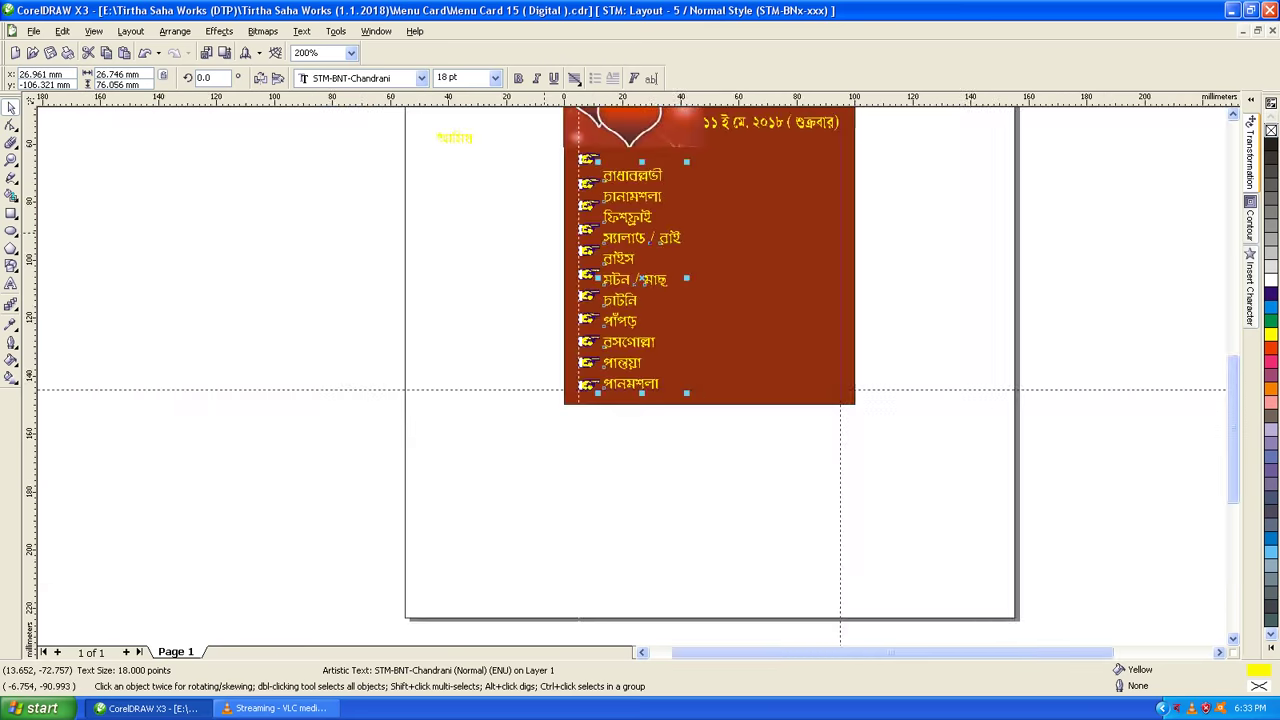
- Delete the old hand bullets and shrink the remaining hand to about 83%
mouse_move(538, 145)
mouse_down()
mouse_move(627, 360)
mouse_move(616, 367)
mouse_up()
key(Delete)
scroll(616, 366, up, 3)
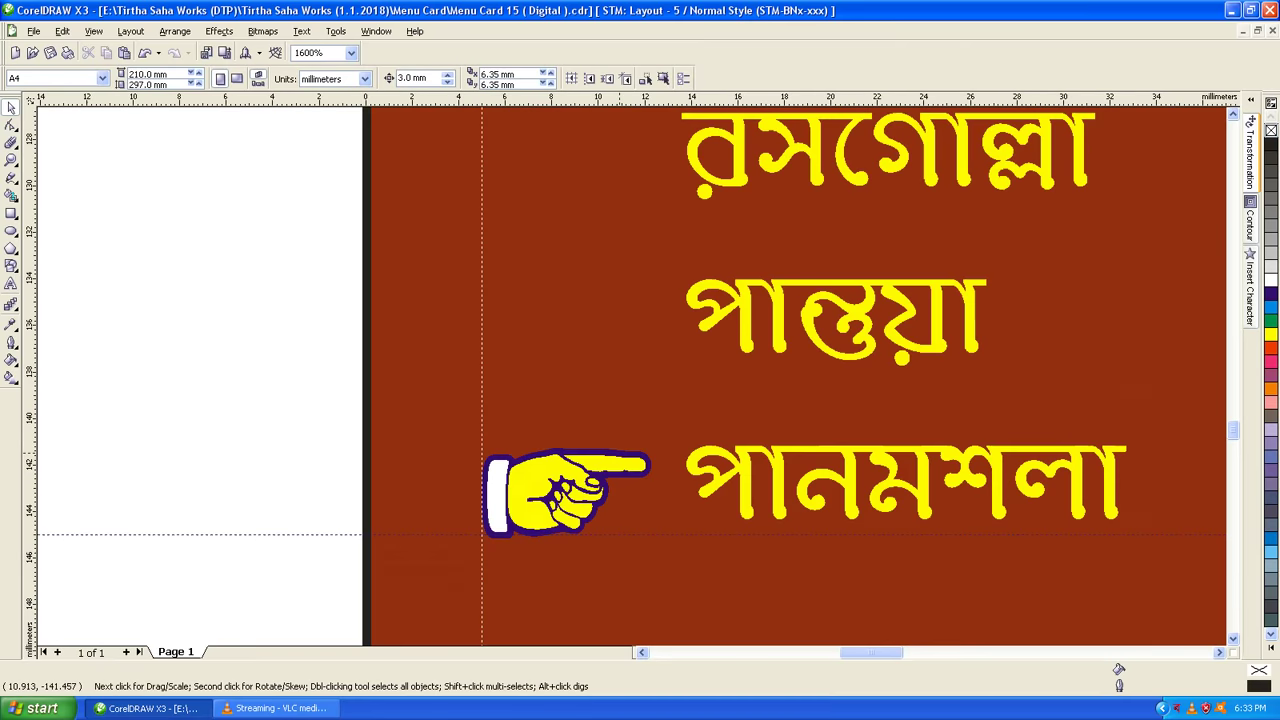
click(505, 497)
scroll(505, 497, up, 1)
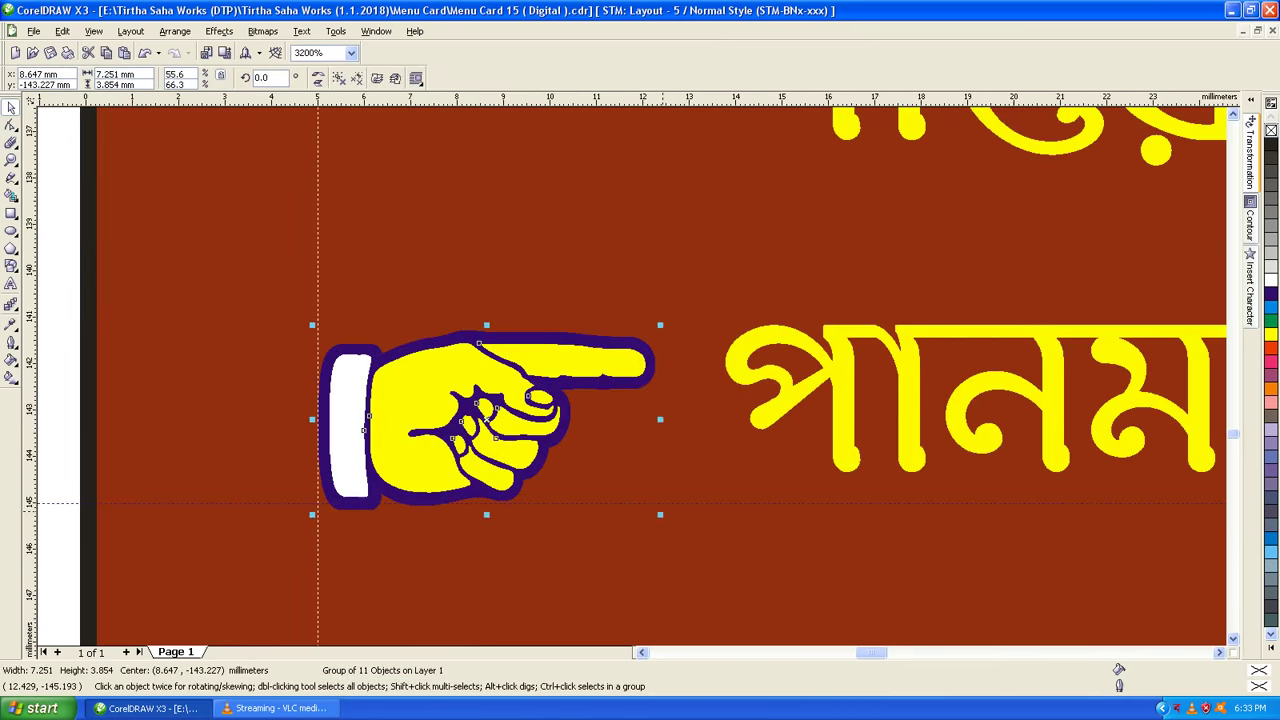
drag(660, 514, 613, 479)
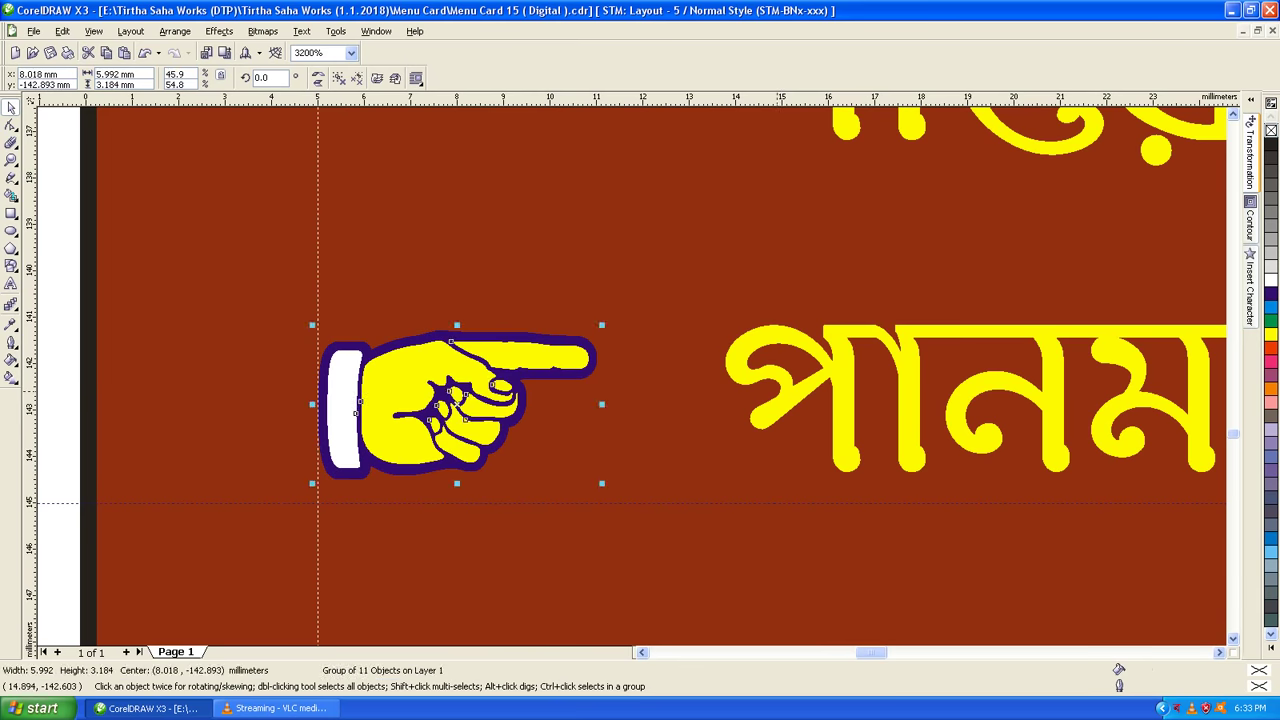
- Shift the last menu item slightly left, then shrink and reposition the hand beside it
click(781, 390)
mouse_move(781, 390)
mouse_down()
mouse_move(704, 391)
mouse_move(707, 420)
mouse_up()
click(551, 361)
drag(550, 361, 556, 394)
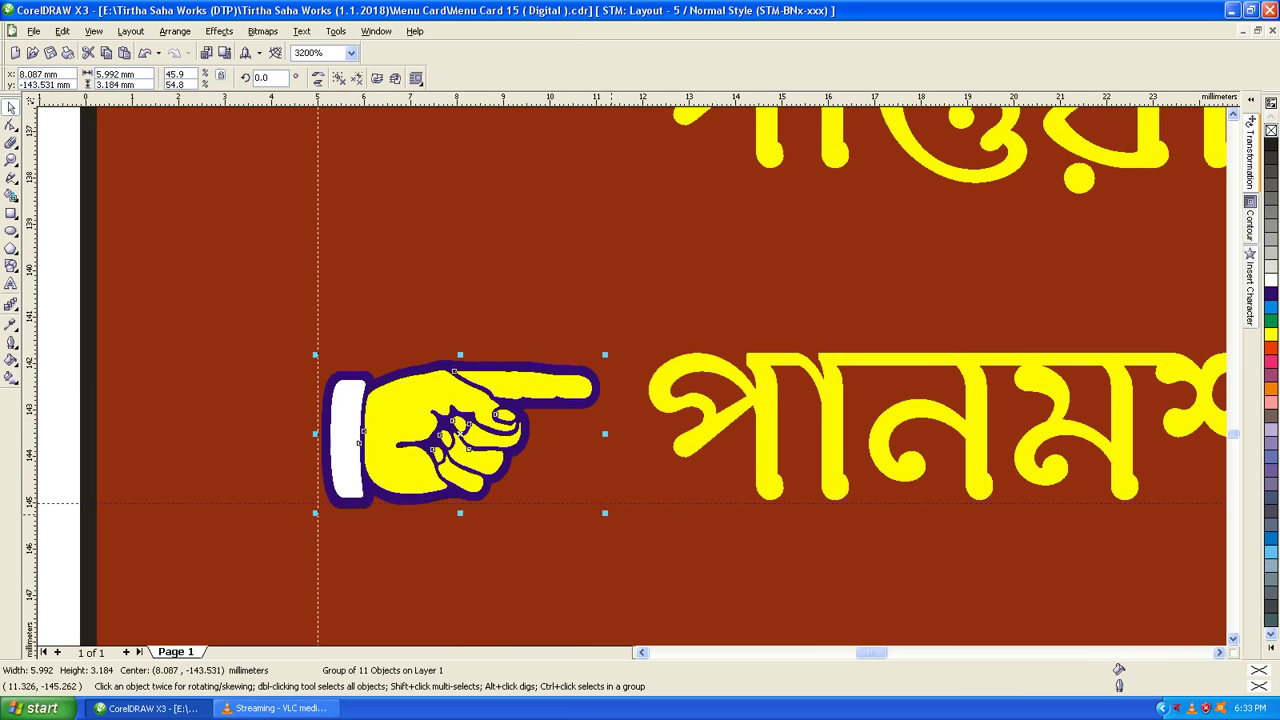
drag(605, 513, 586, 503)
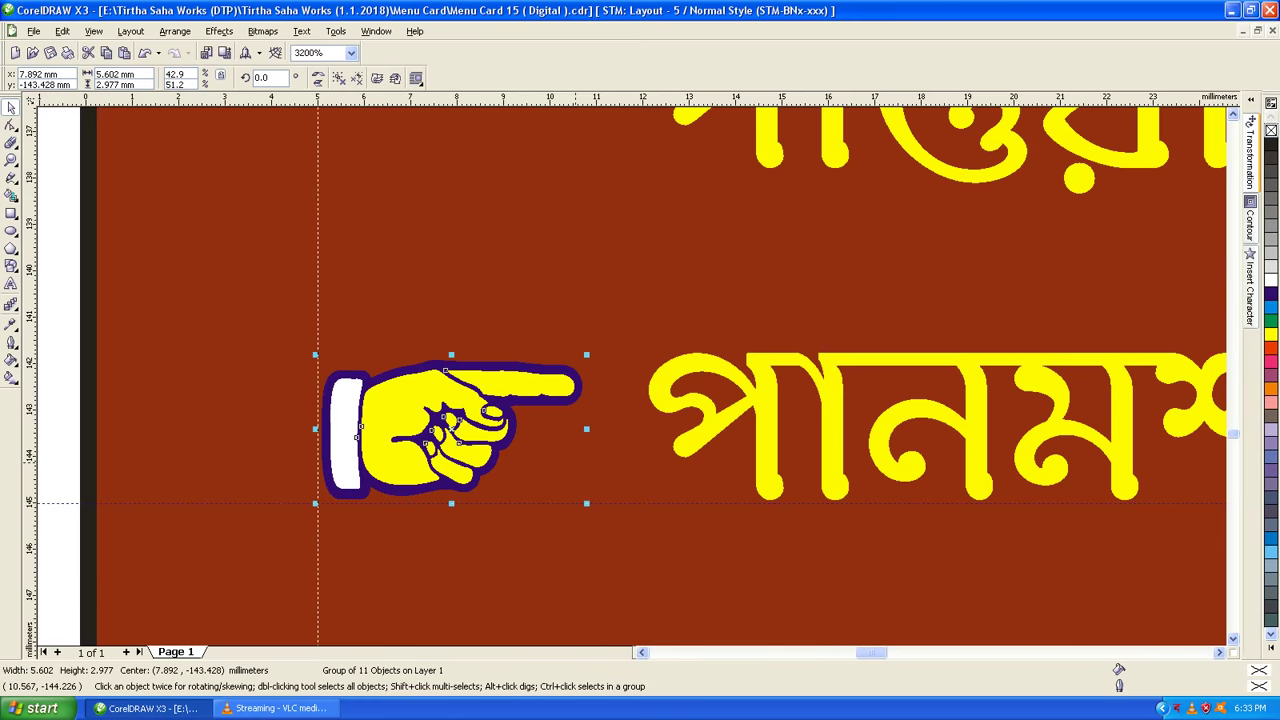
drag(535, 386, 535, 390)
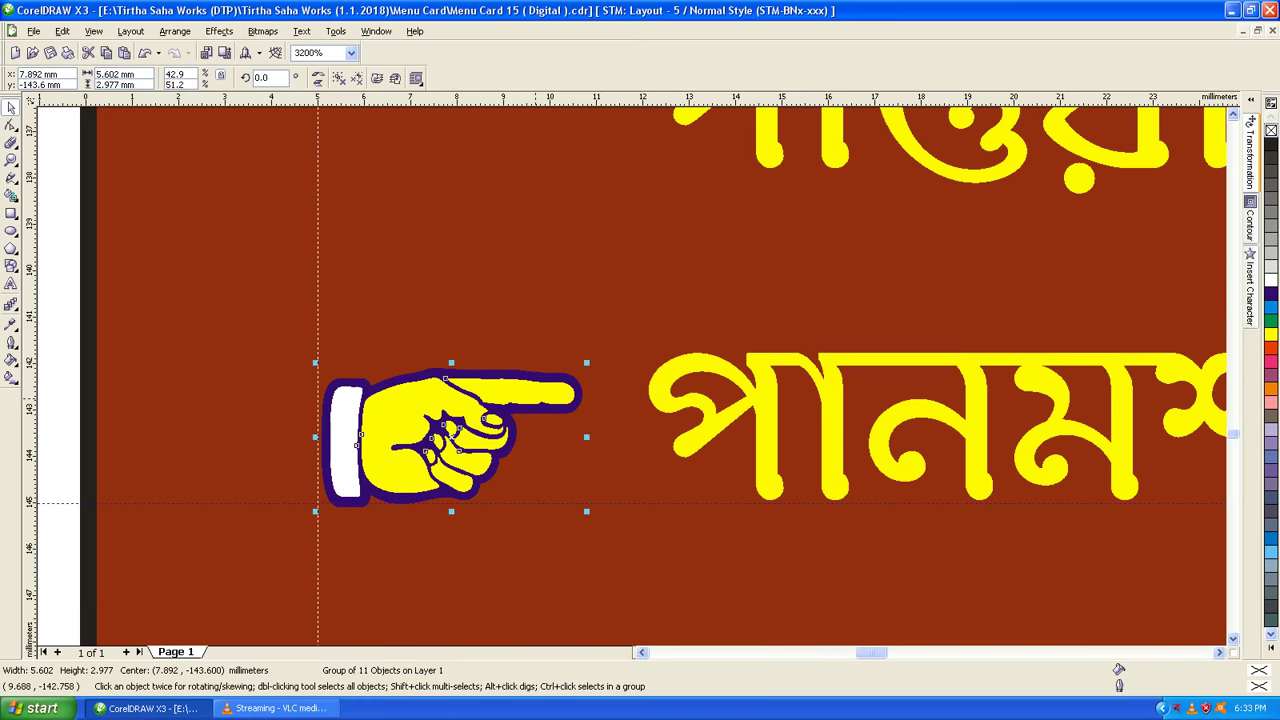
- Duplicate the hand and align the copy beside পান্তুয়া
key(F3)
key(F3)
scroll(608, 385, up, 1)
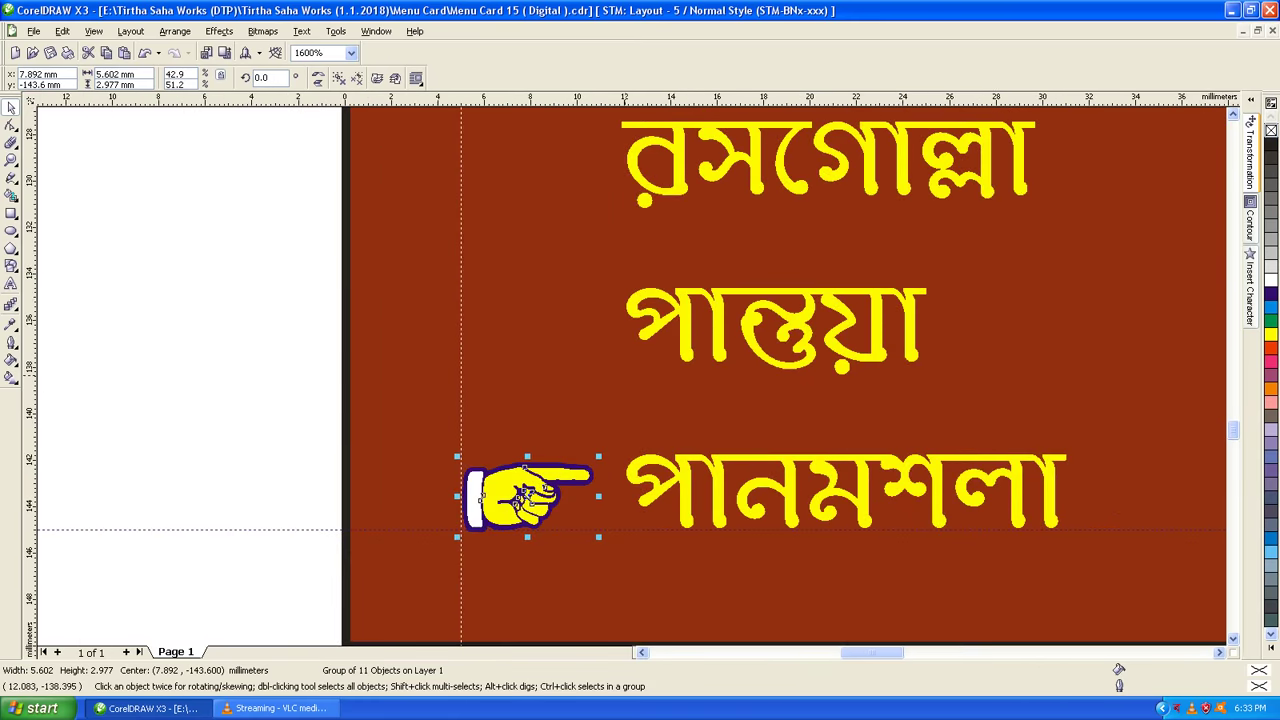
key(ctrl+d)
key(Up)
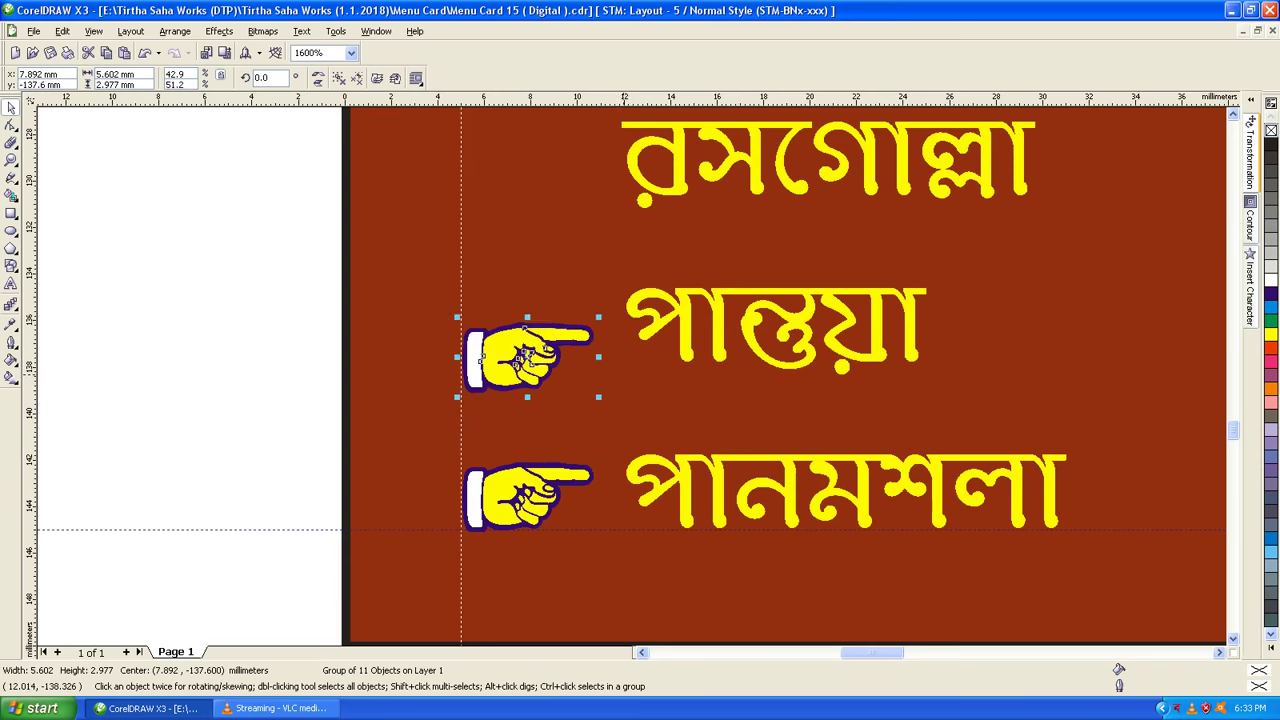
scroll(622, 374, up, 1)
mouse_move(632, 376)
mouse_down()
mouse_move(631, 333)
mouse_move(629, 356)
mouse_up()
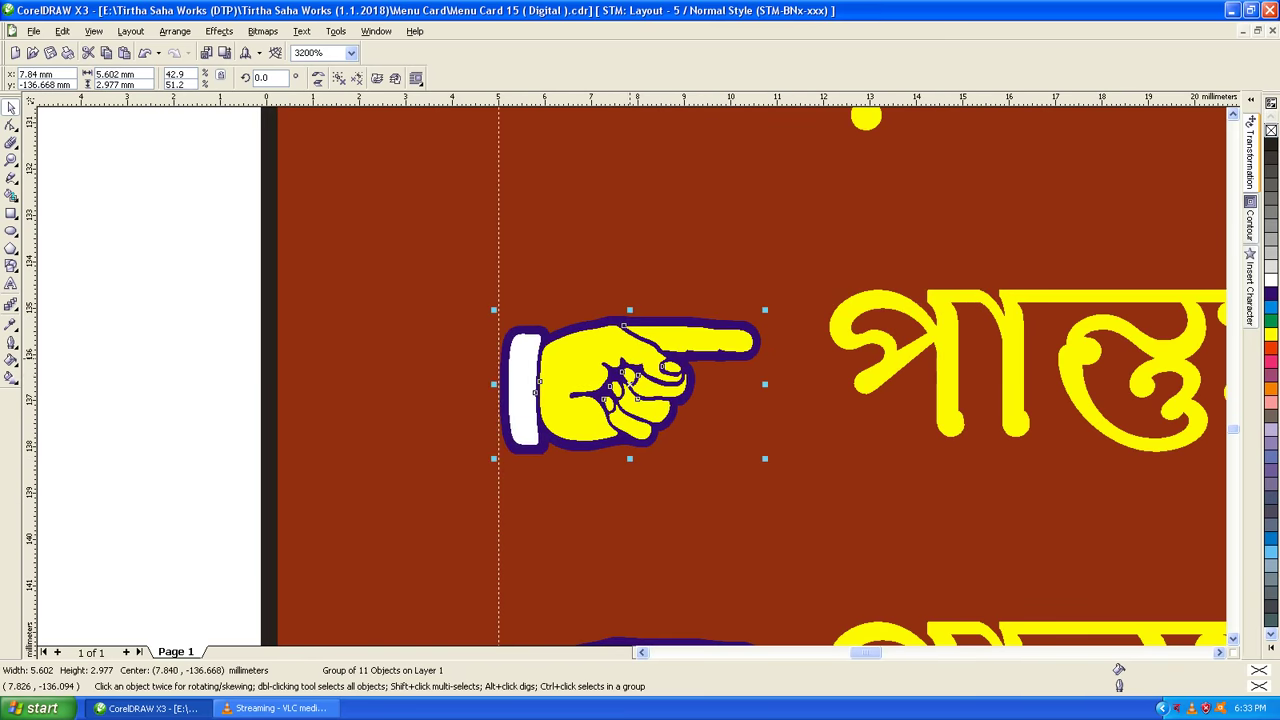
- Copy both hands upward and align them beside রসগোল্লা and পাঁপড়
scroll(630, 356, down, 2)
shift+click(630, 460)
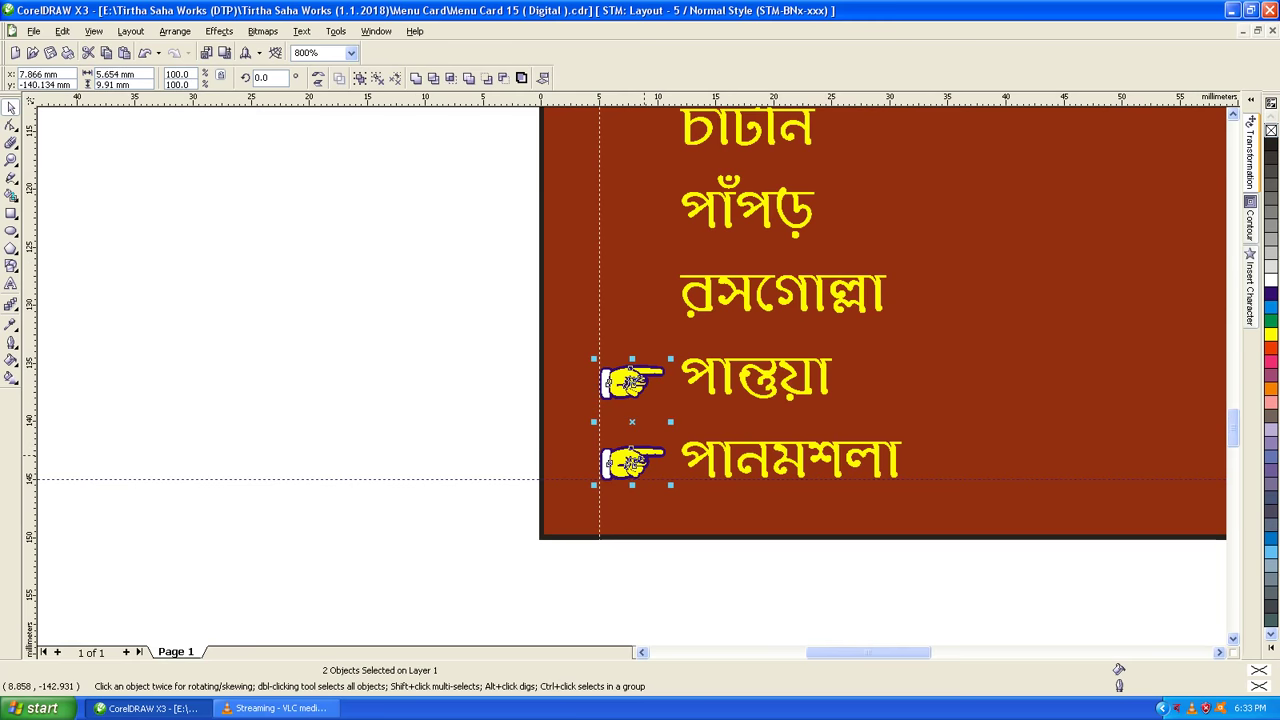
drag(630, 381, 630, 207)
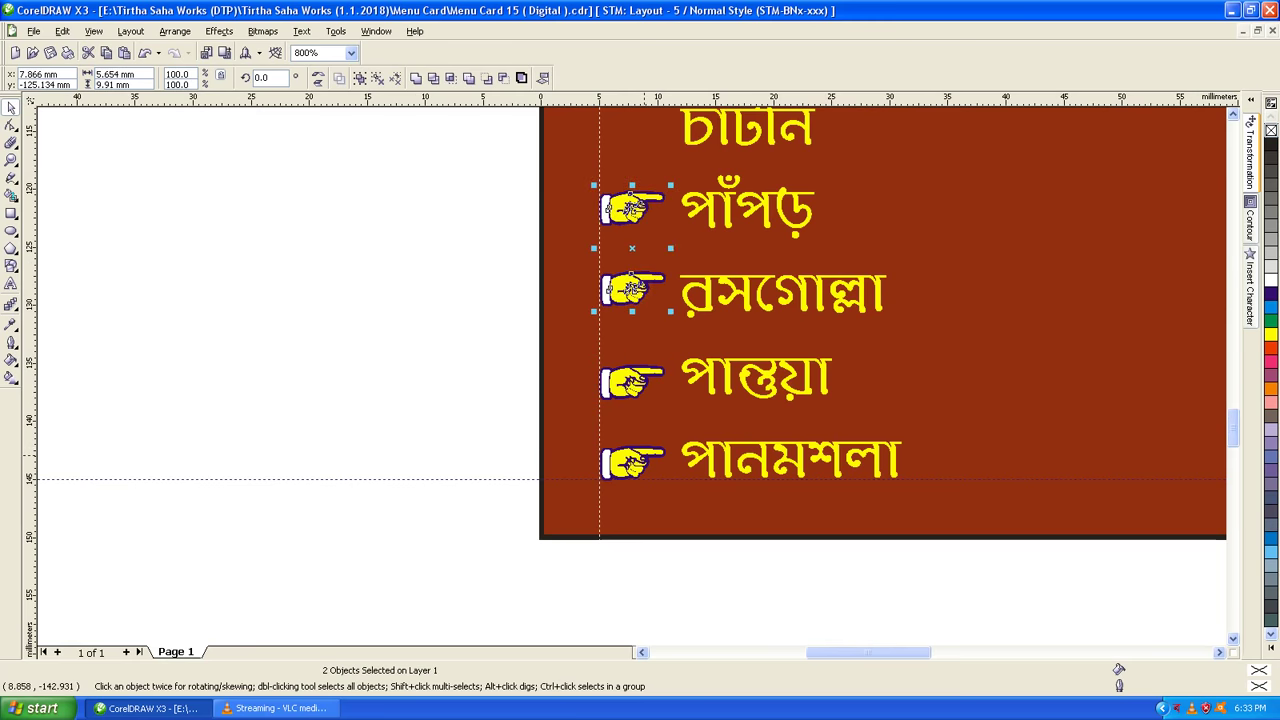
scroll(624, 281, up, 2)
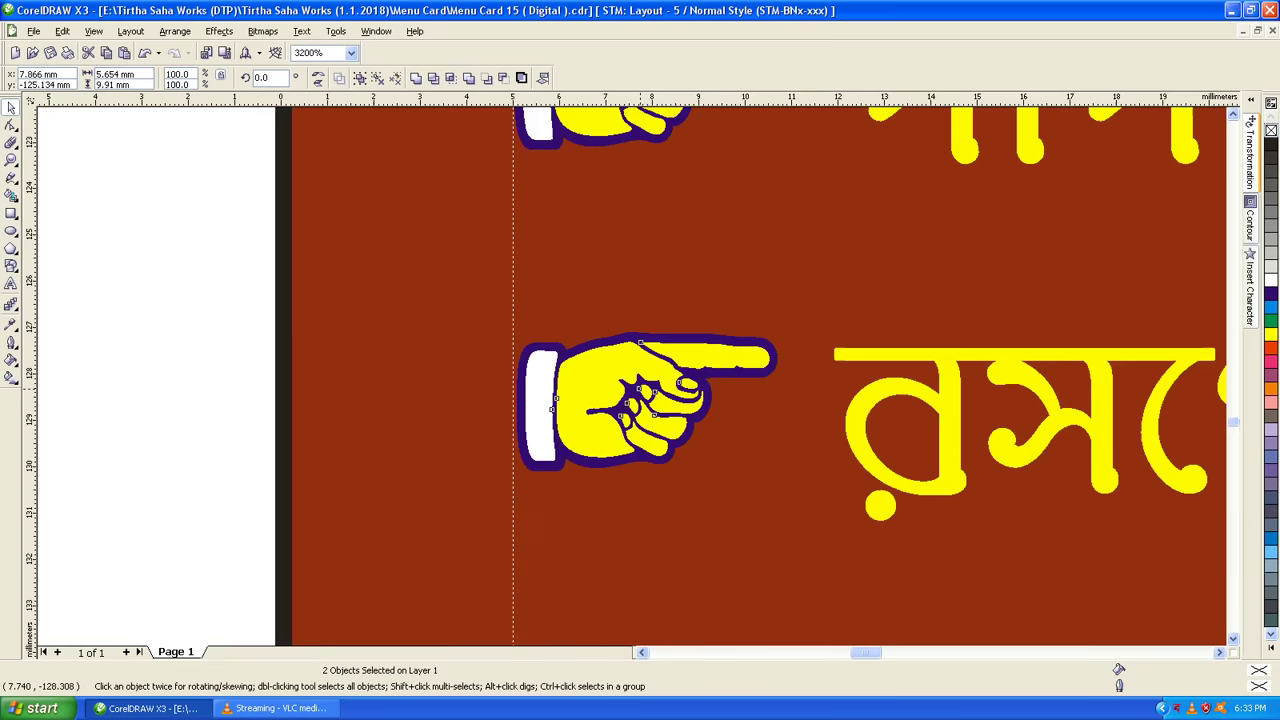
drag(639, 385, 641, 430)
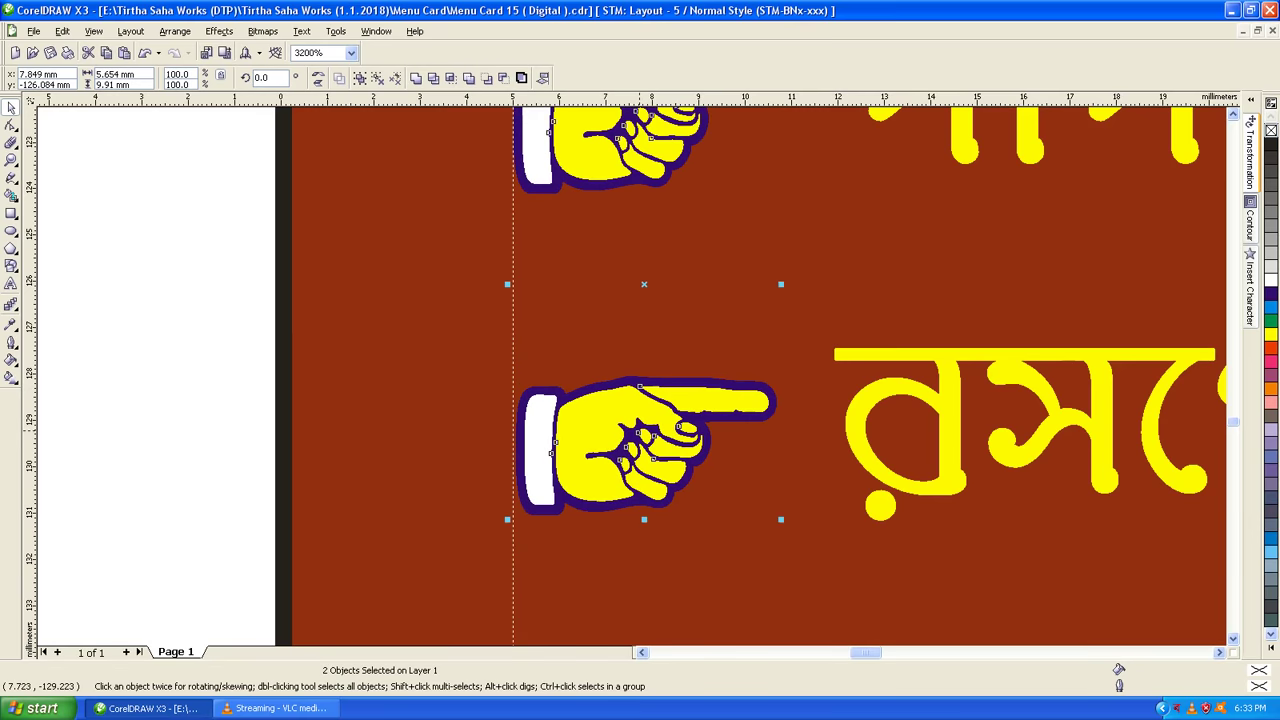
scroll(641, 430, down, 1)
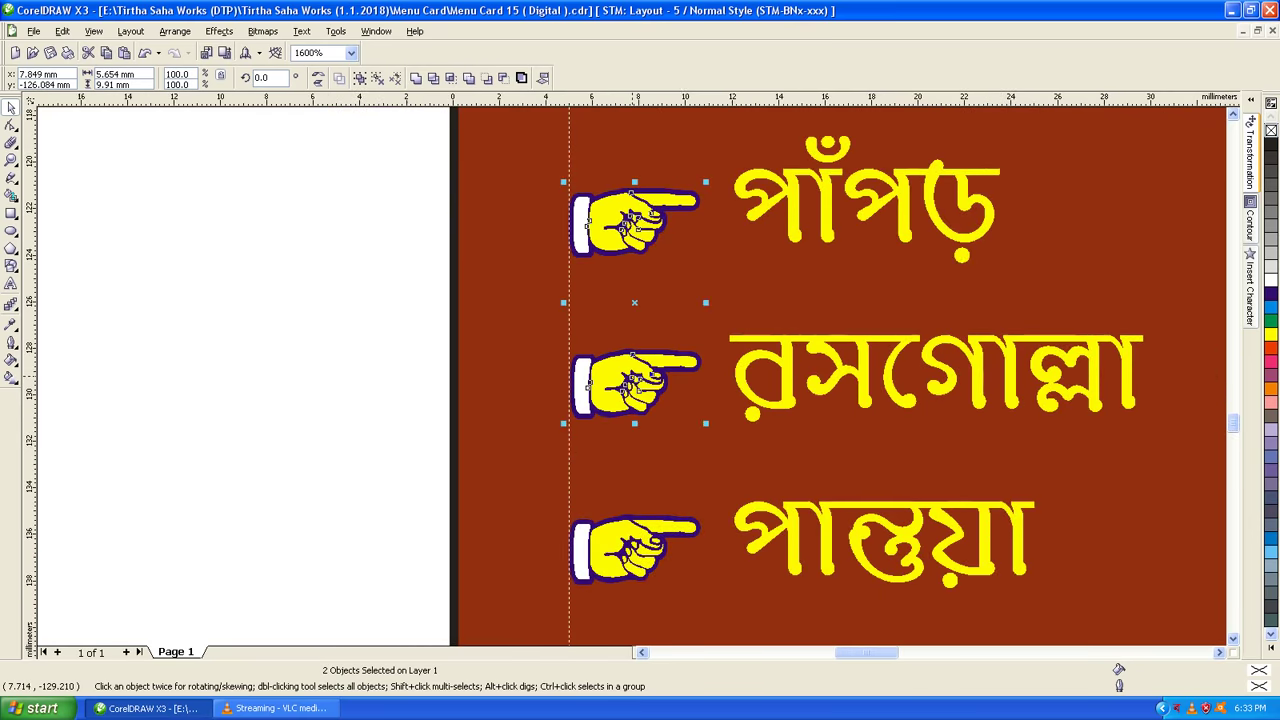
- Fine-tune the position of the top hand beside পাঁপড়
key(Escape)
click(625, 221)
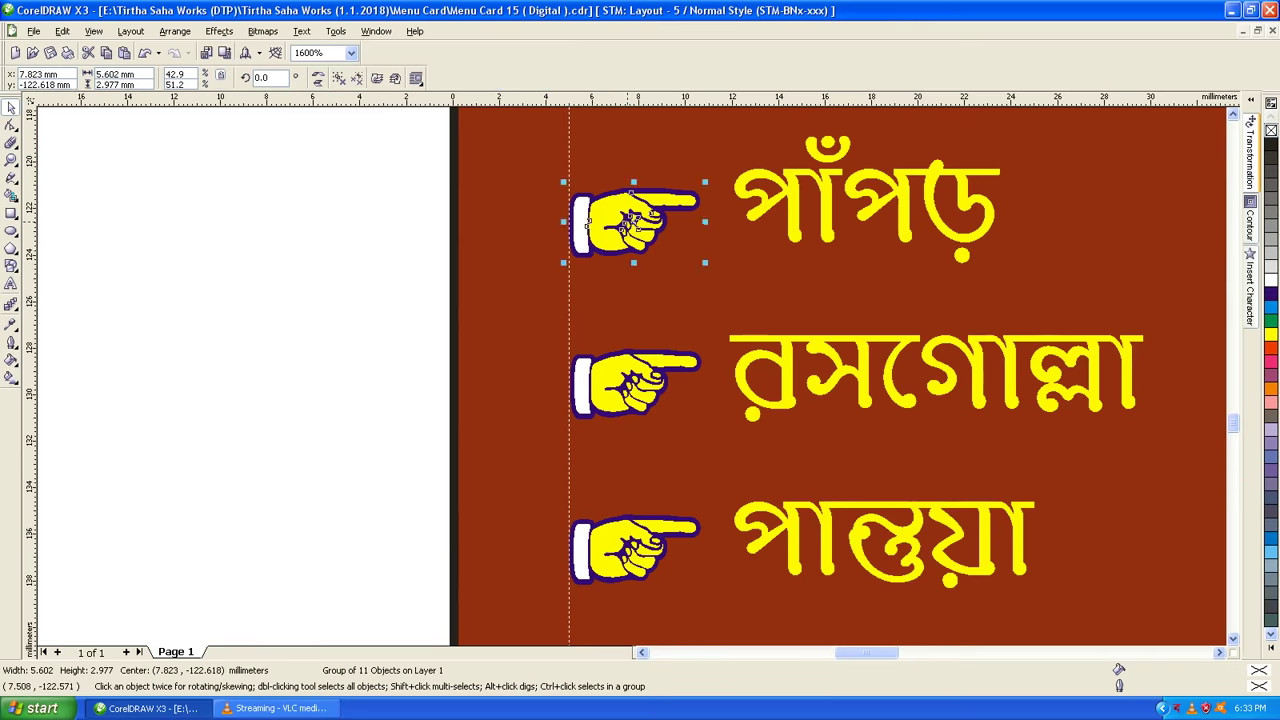
scroll(626, 221, up, 1)
drag(630, 376, 631, 370)
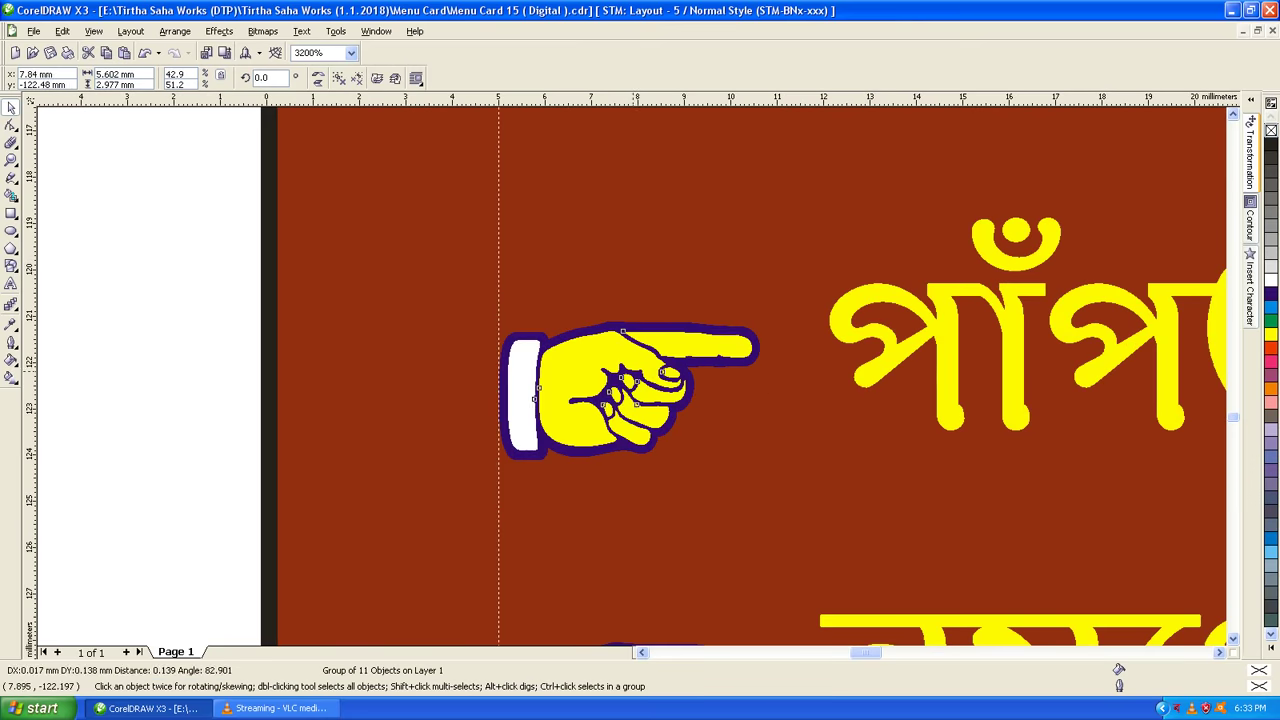
scroll(628, 372, down, 3)
key(Escape)
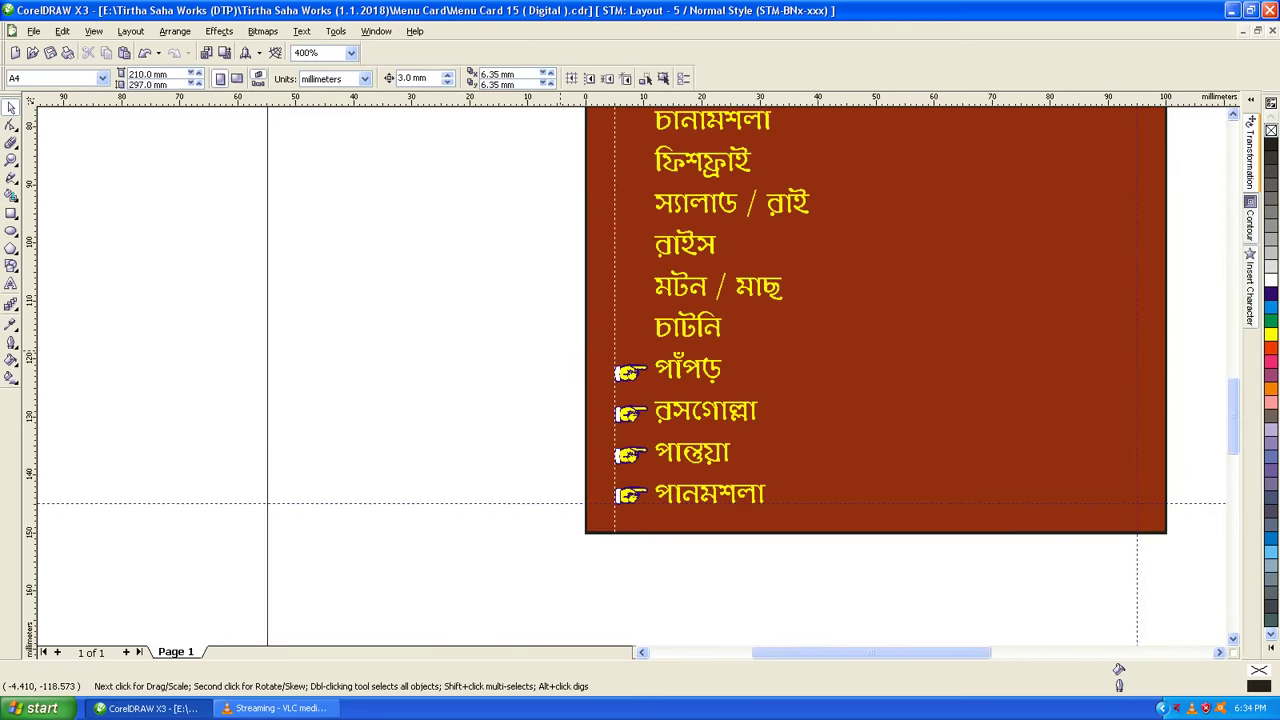
- Copy the four bottom hand bullets upward and align them with the next menu items
drag(560, 348, 656, 506)
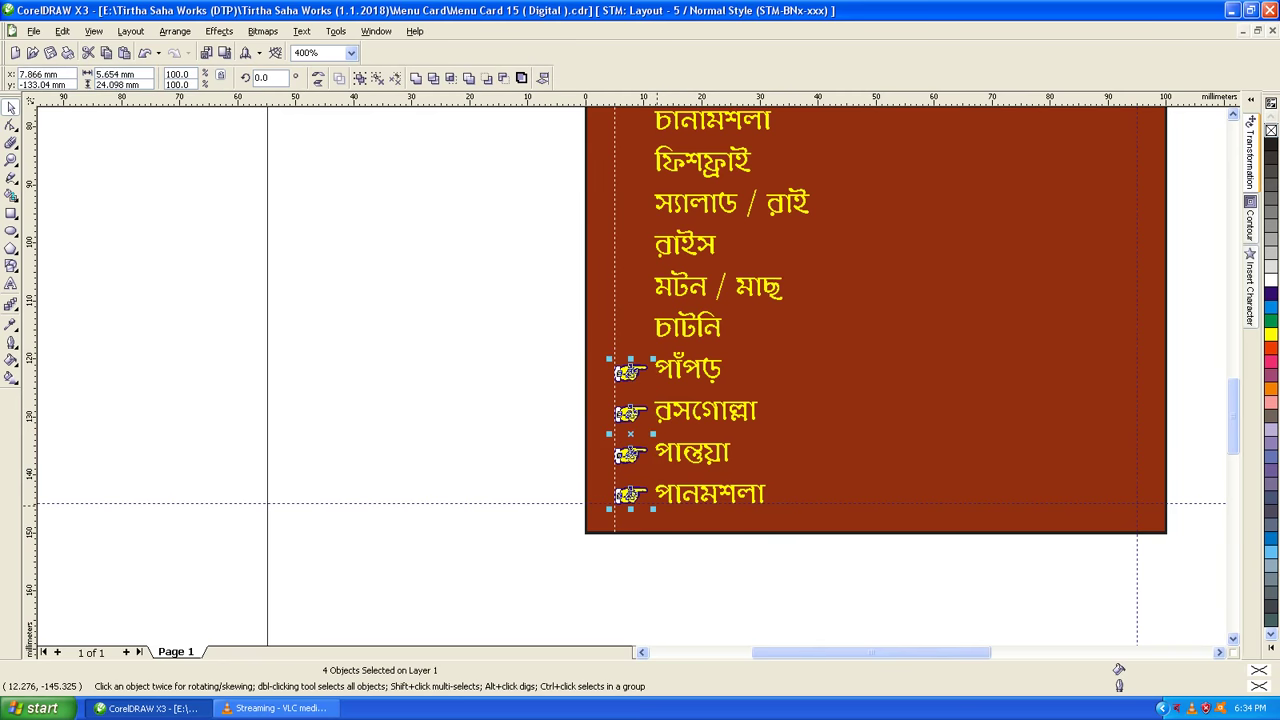
key(Up)
key(Up)
key(Up)
key(Up)
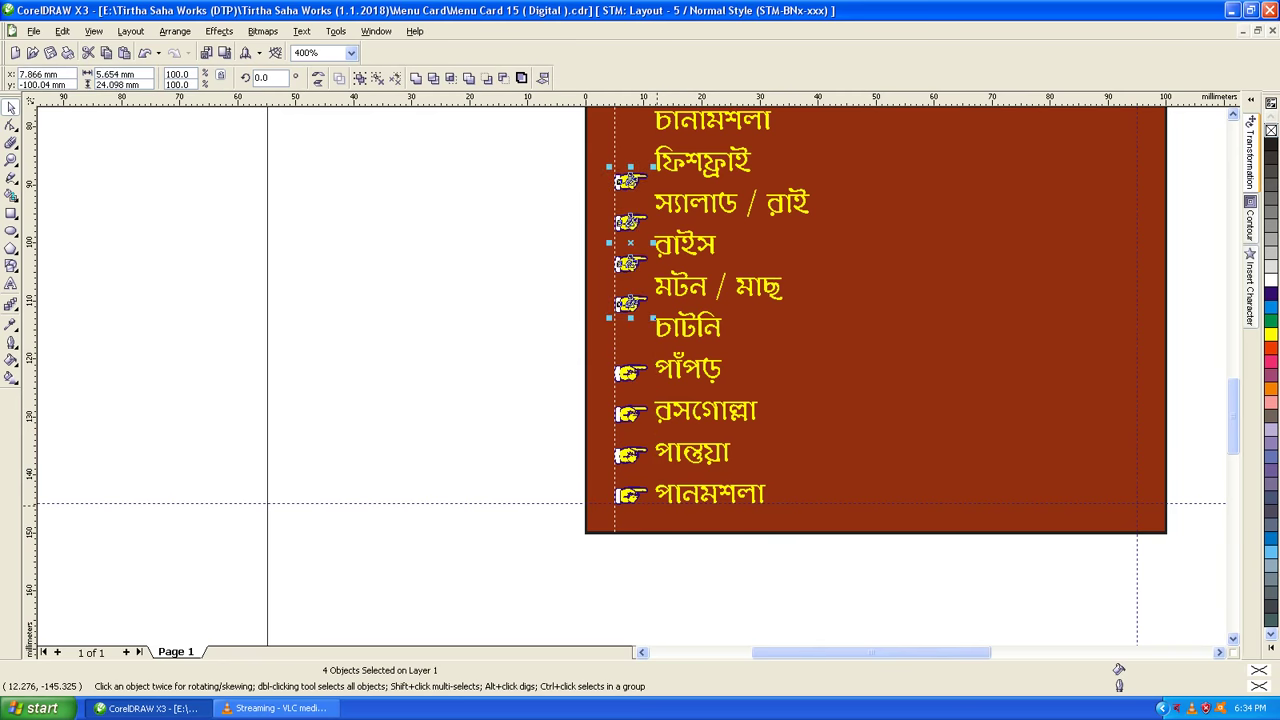
key(Down)
key(ctrl+Down)
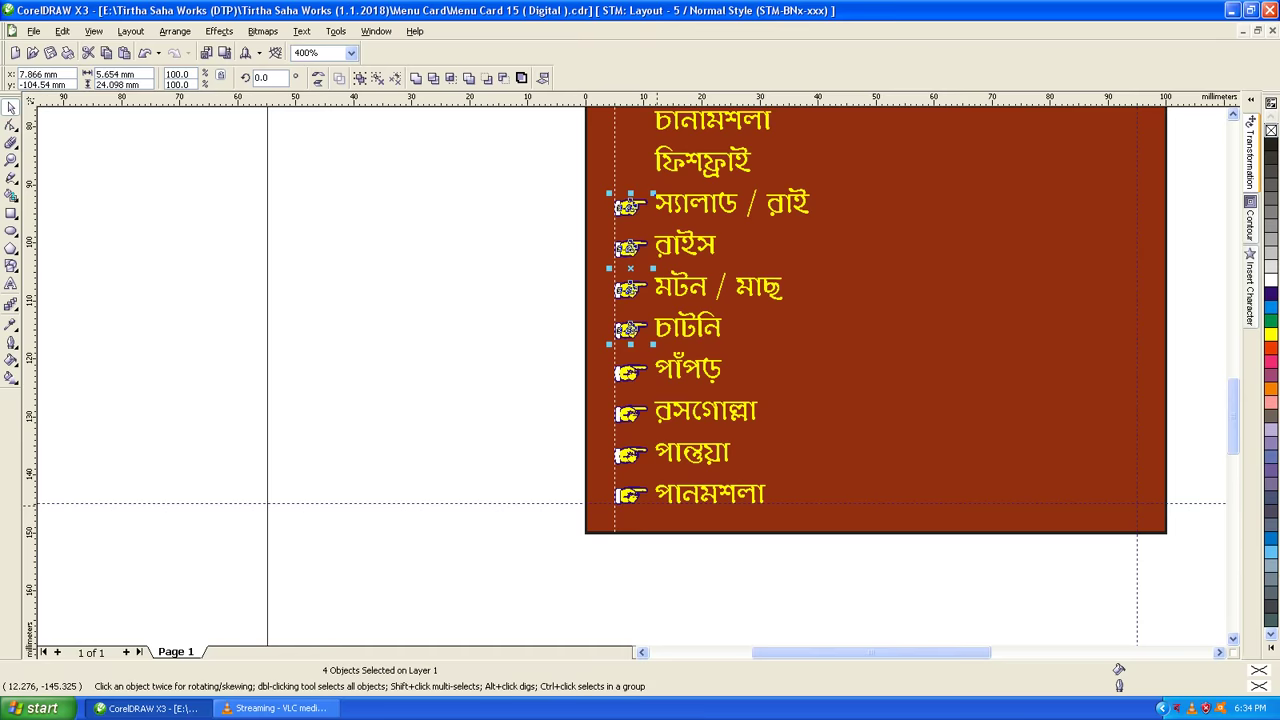
scroll(635, 301, up, 3)
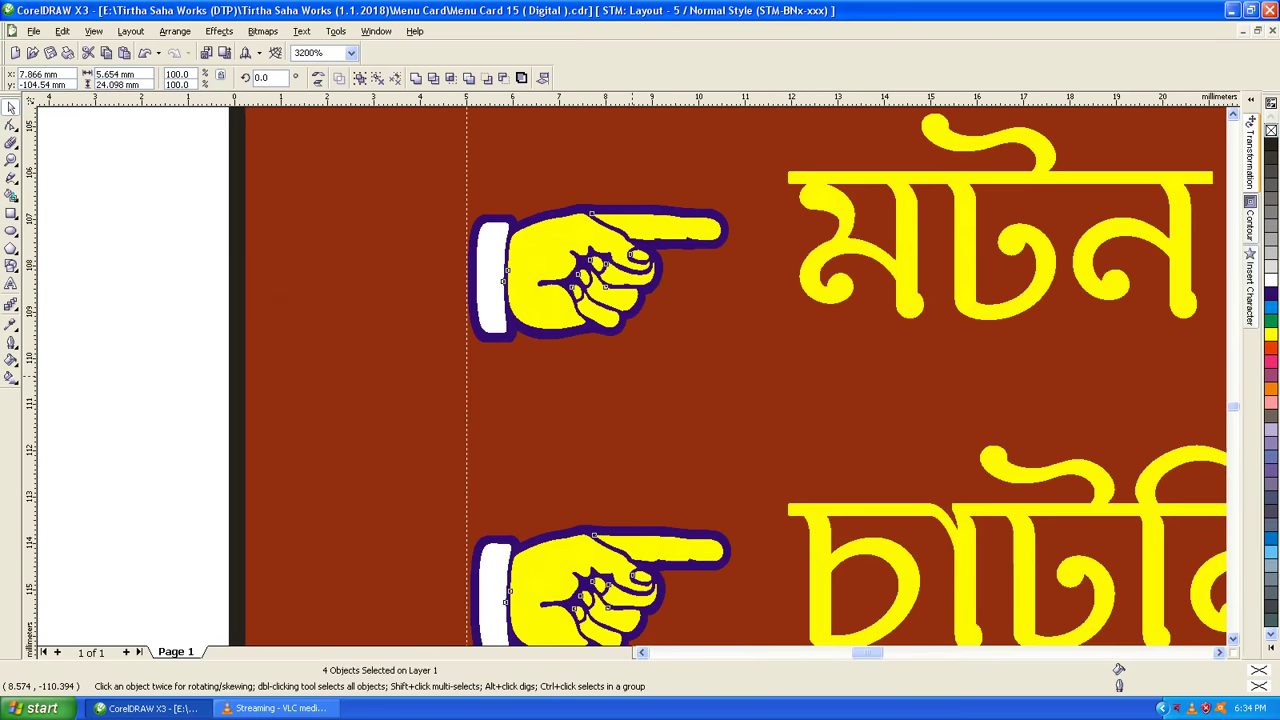
scroll(610, 302, down, 1)
scroll(632, 376, down, 1)
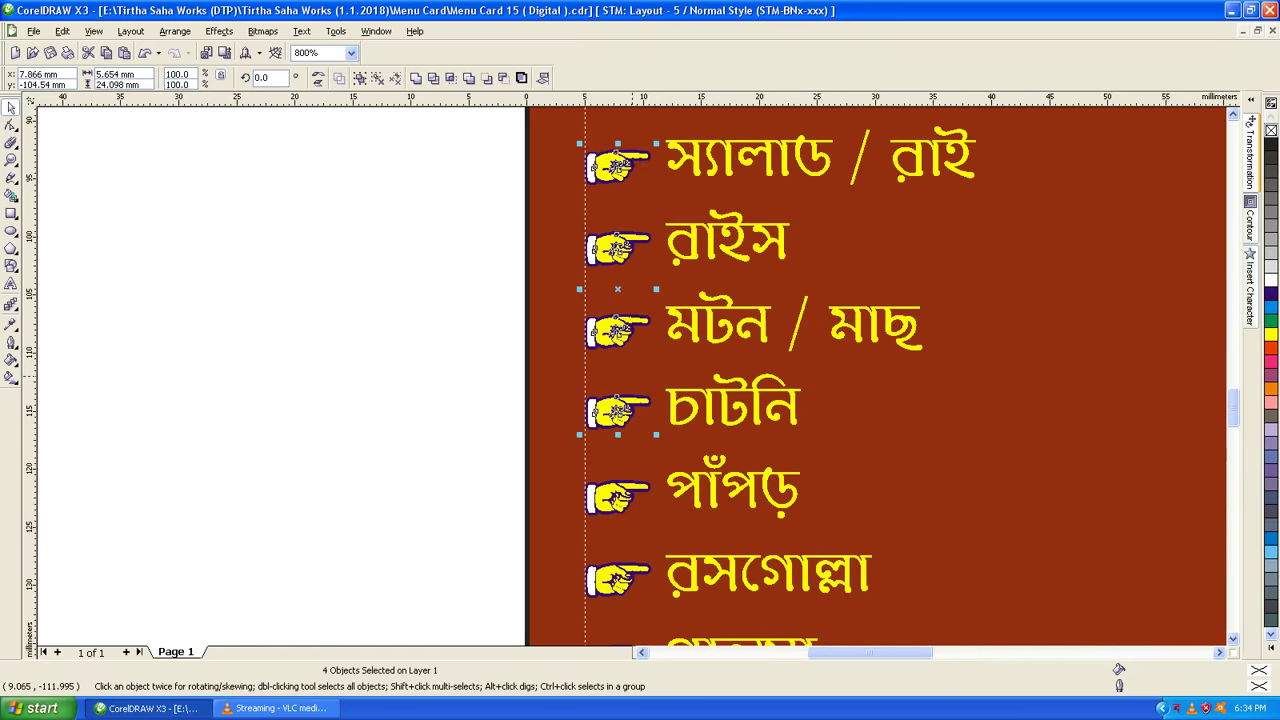
scroll(632, 376, down, 1)
scroll(631, 376, up, 1)
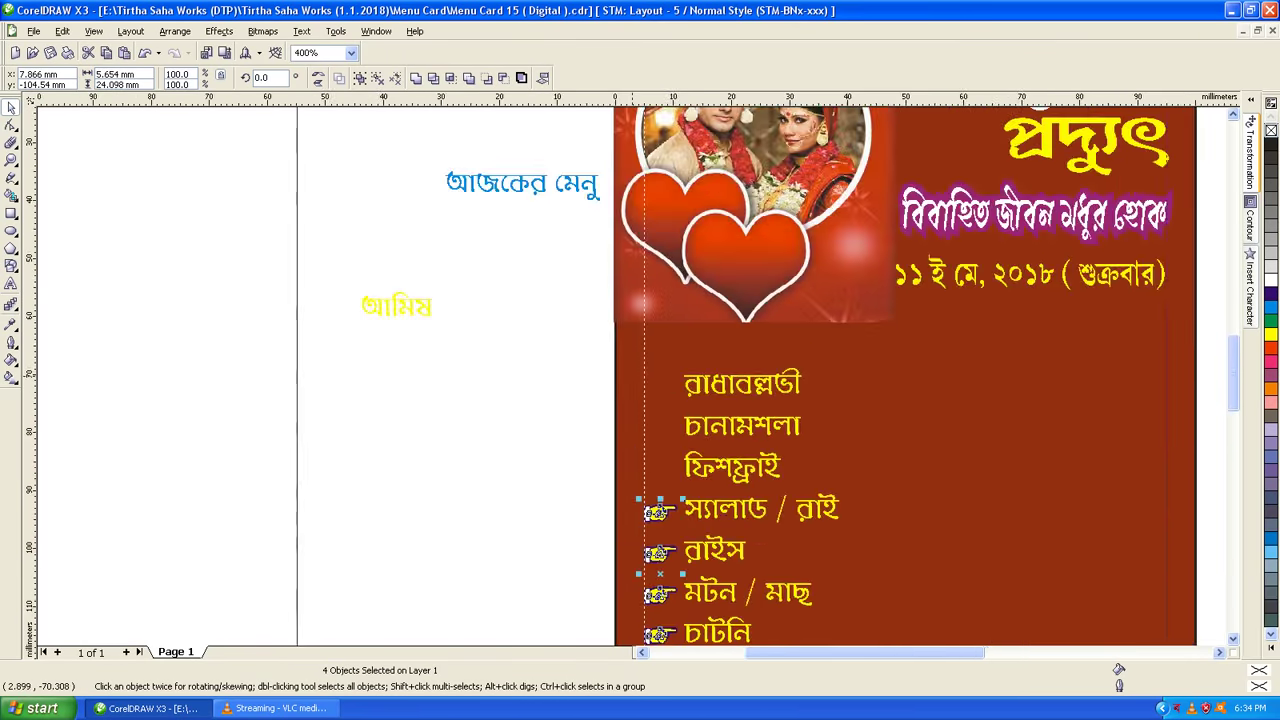
scroll(632, 376, up, 1)
key(Escape)
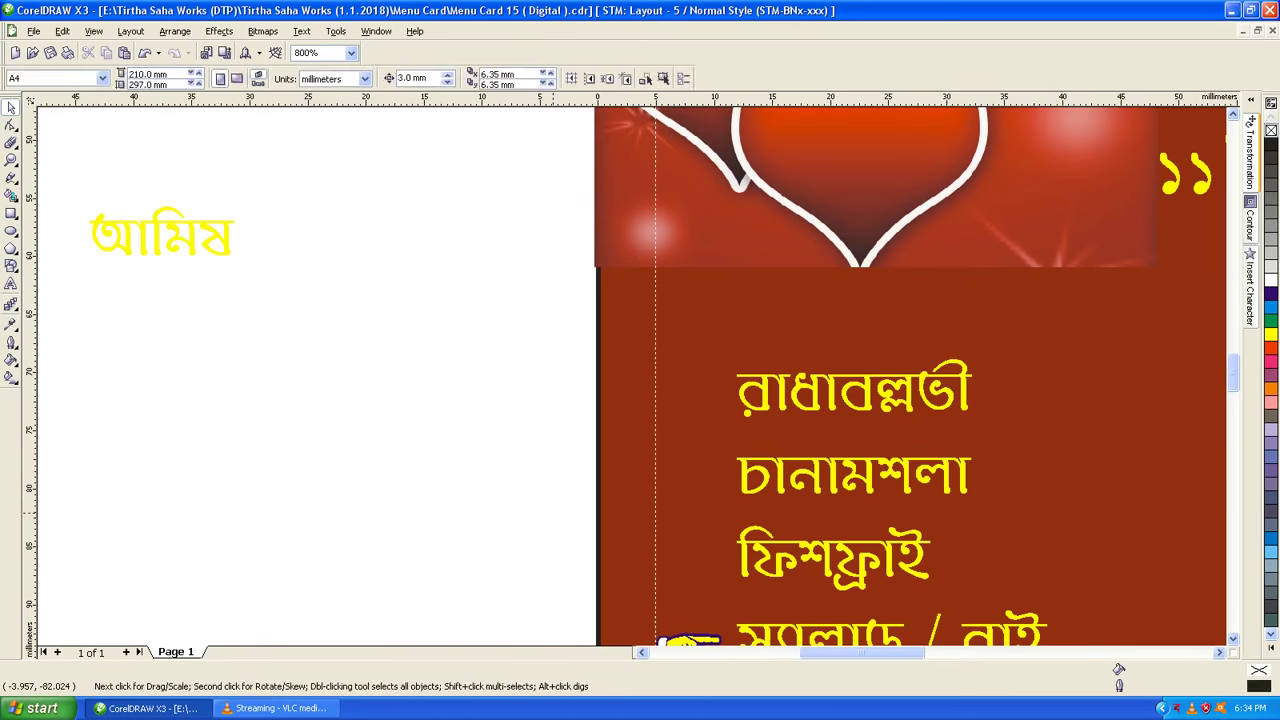
- Copy three middle hands up and align them beside the top three menu items
scroll(551, 511, down, 1)
mouse_move(614, 377)
mouse_down()
mouse_move(755, 518)
mouse_move(752, 533)
mouse_up()
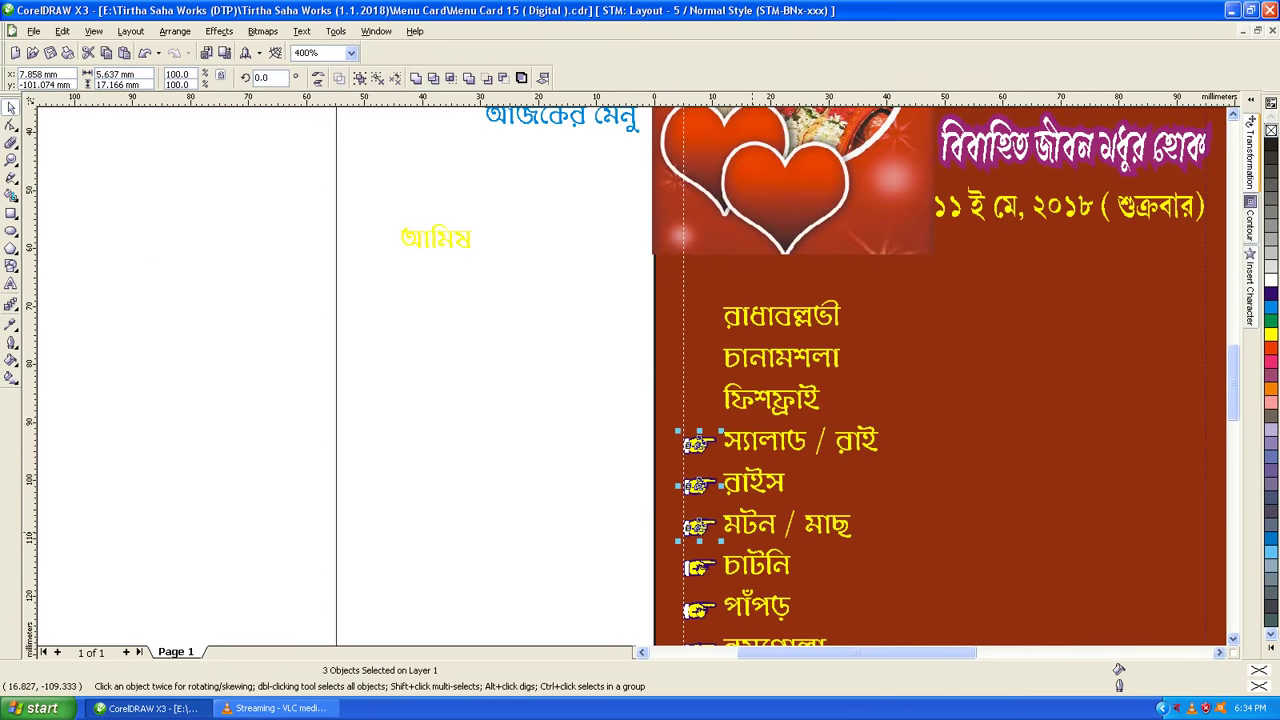
key(Up)
key(Up)
key(Up)
key(Up)
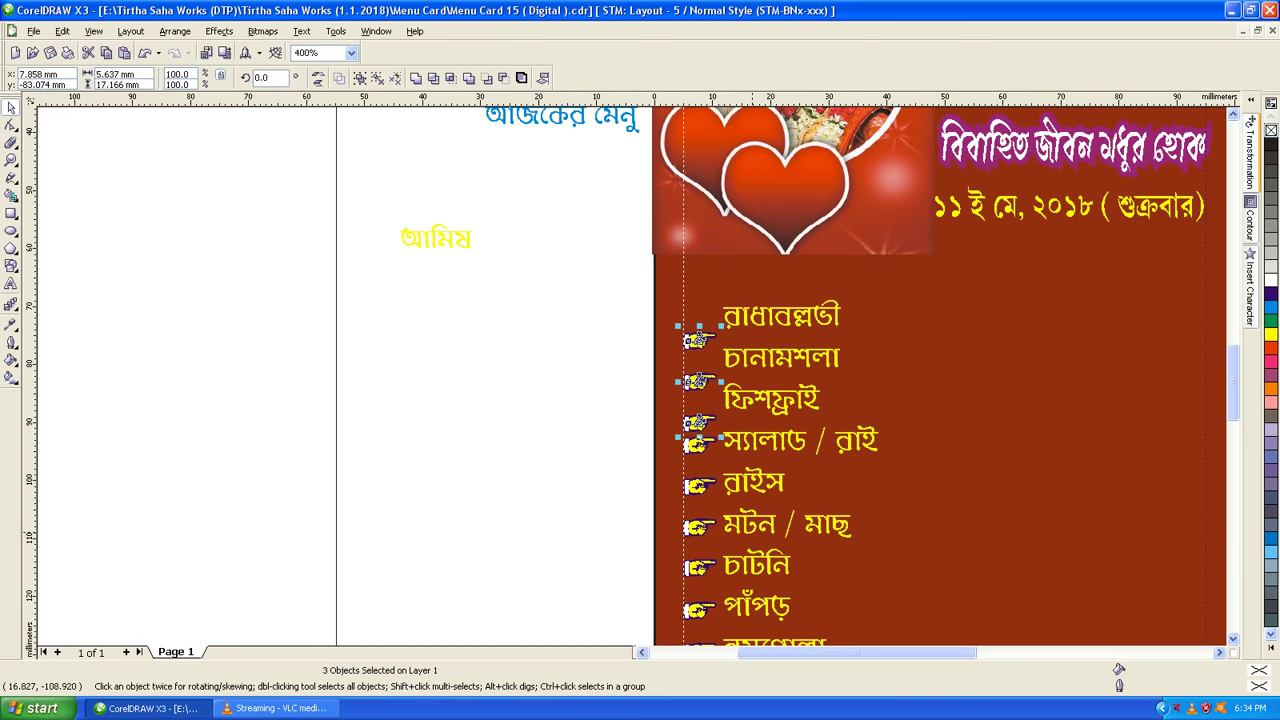
key(Up)
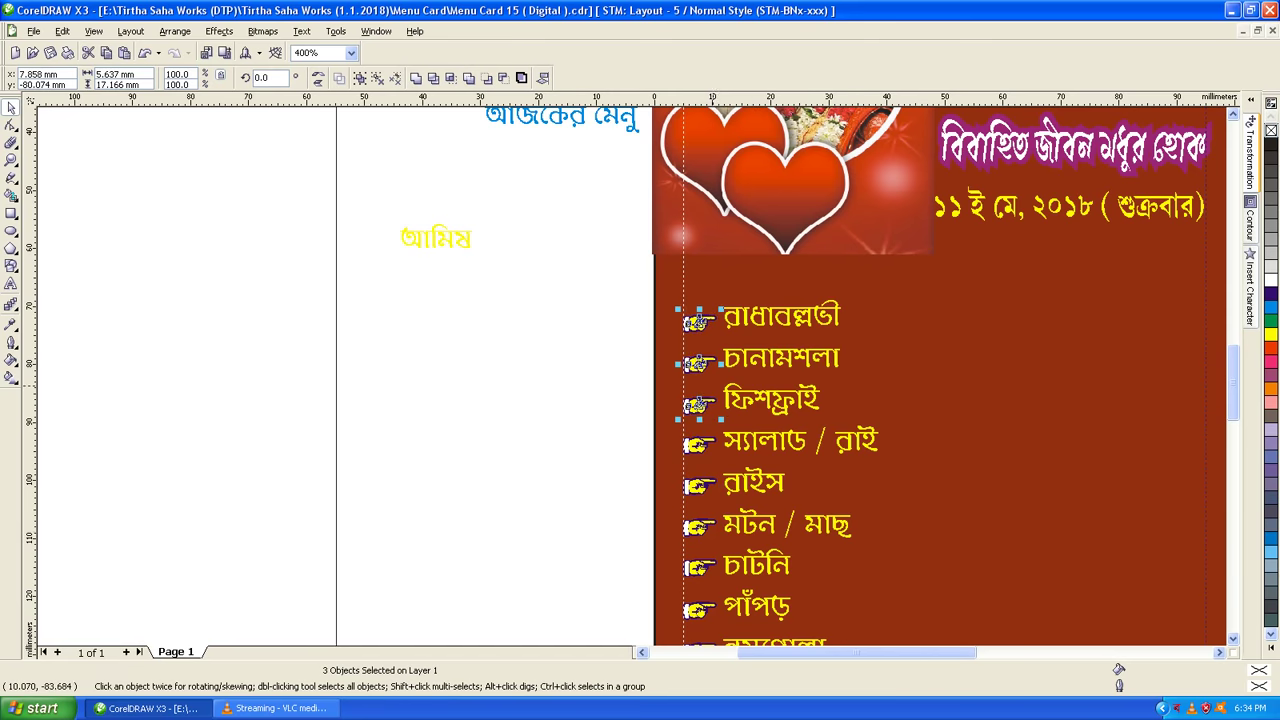
scroll(712, 386, up, 2)
scroll(588, 430, up, 1)
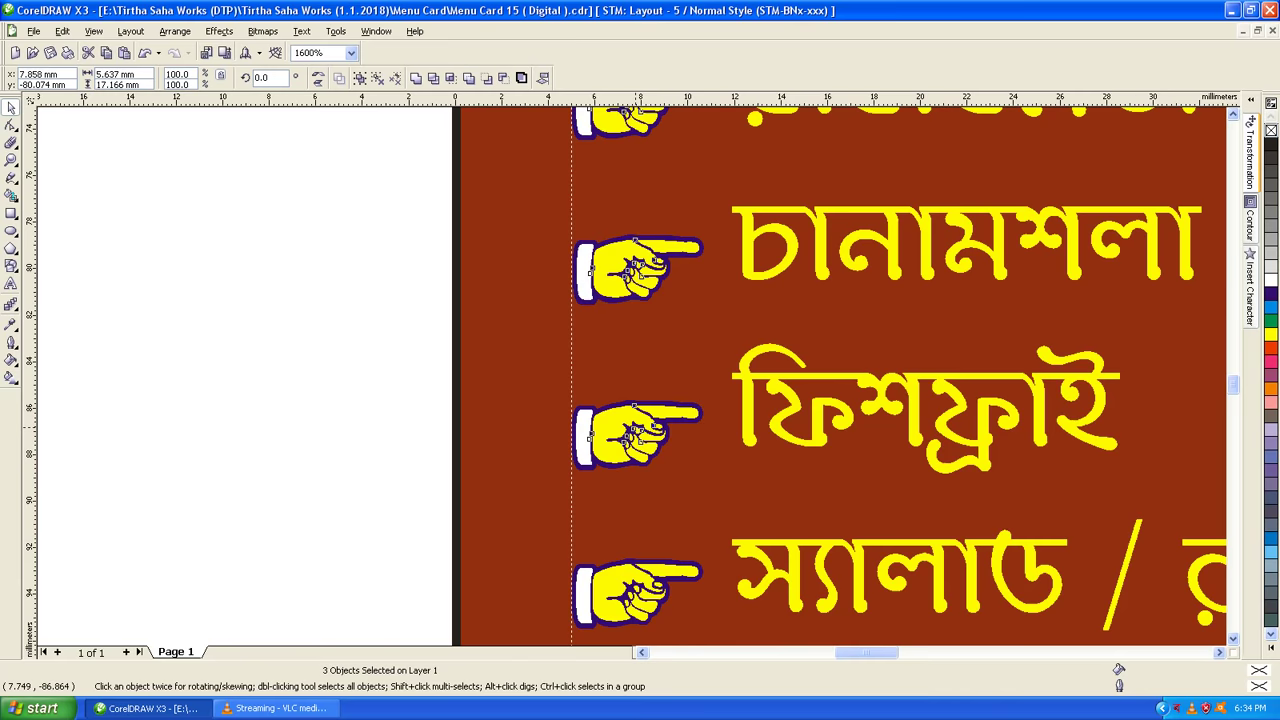
mouse_move(590, 436)
mouse_down()
mouse_move(591, 414)
mouse_move(634, 414)
mouse_up()
scroll(633, 420, down, 1)
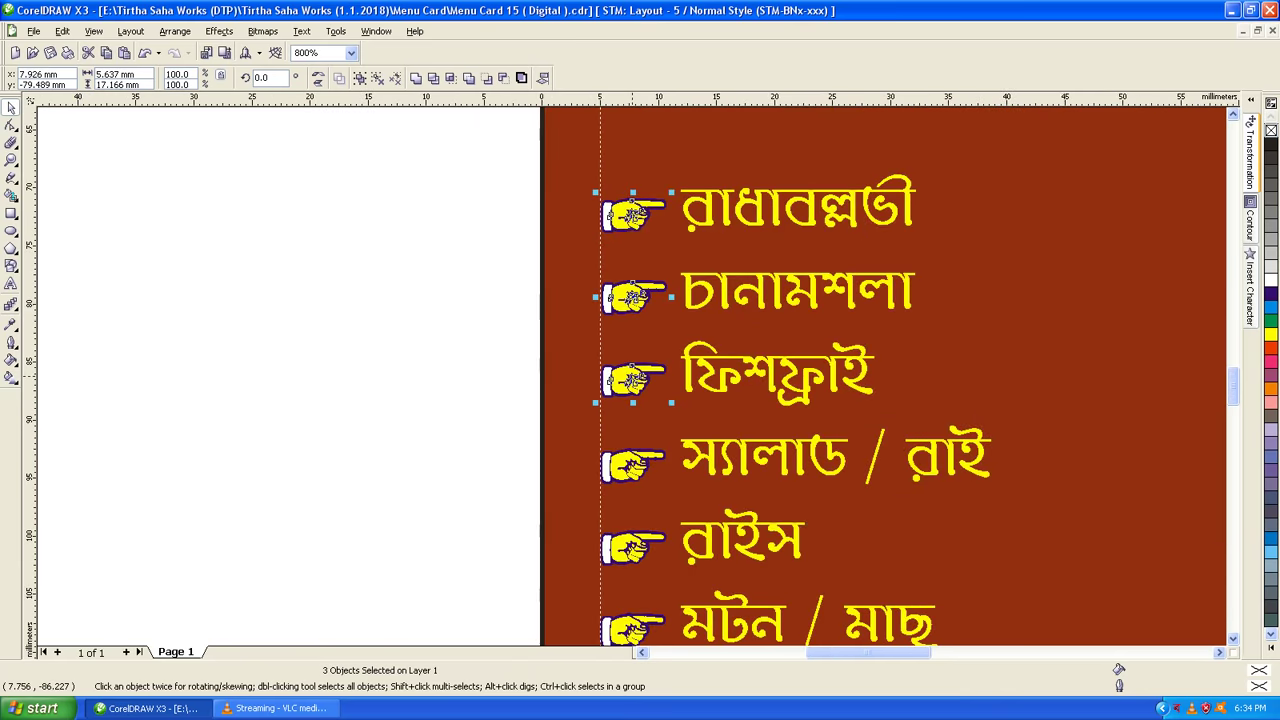
scroll(600, 209, down, 1)
scroll(631, 375, down, 1)
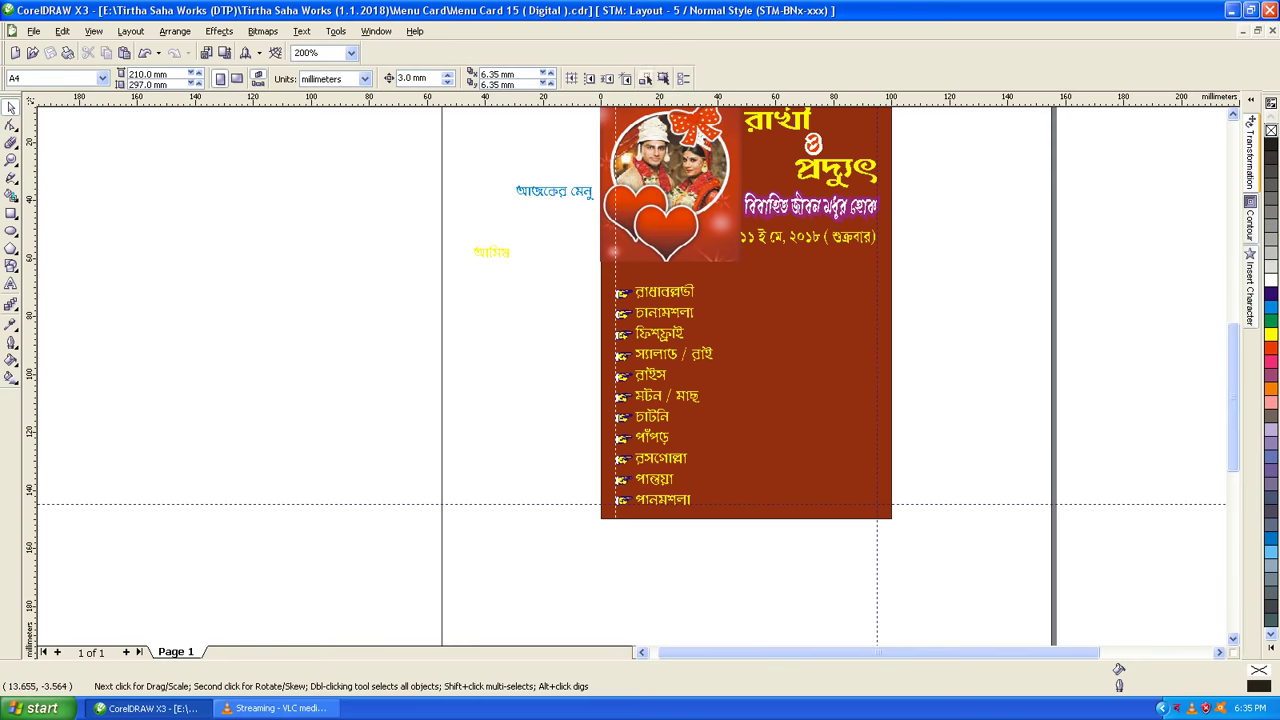
- Drag the আজকের মেনু text onto the card just under the date line
click(553, 191)
drag(553, 191, 780, 286)
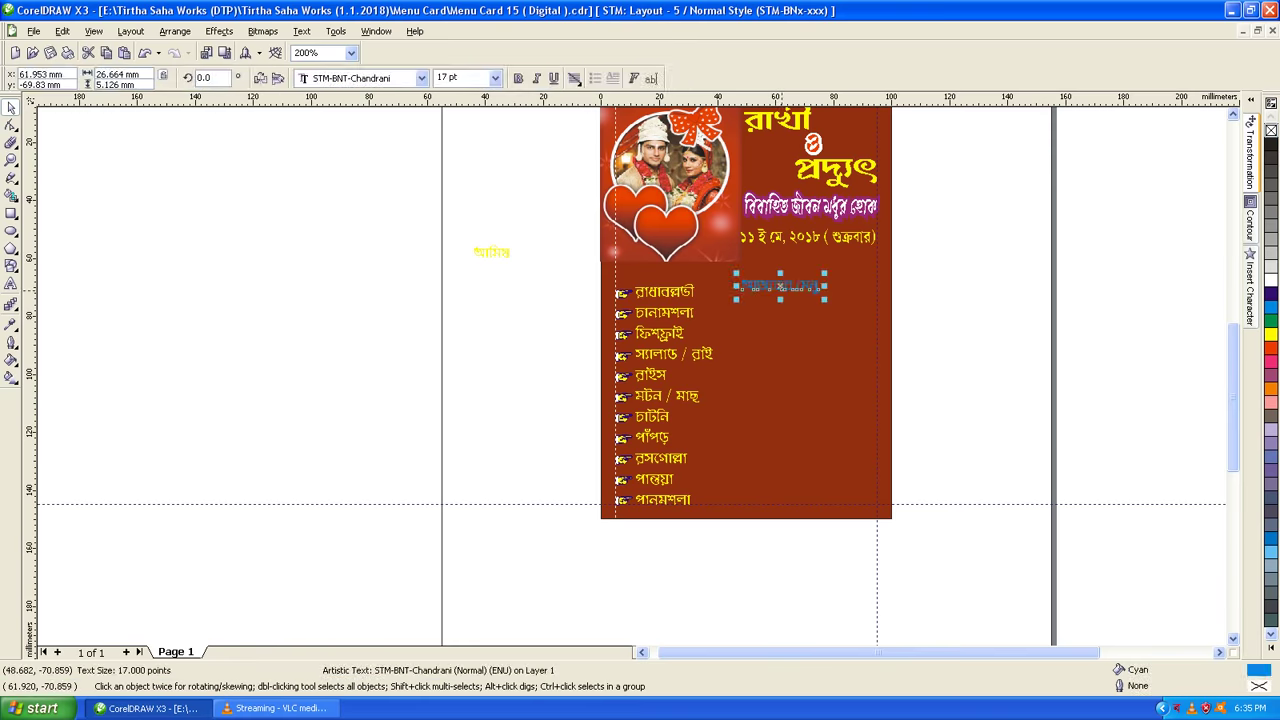
scroll(780, 287, up, 1)
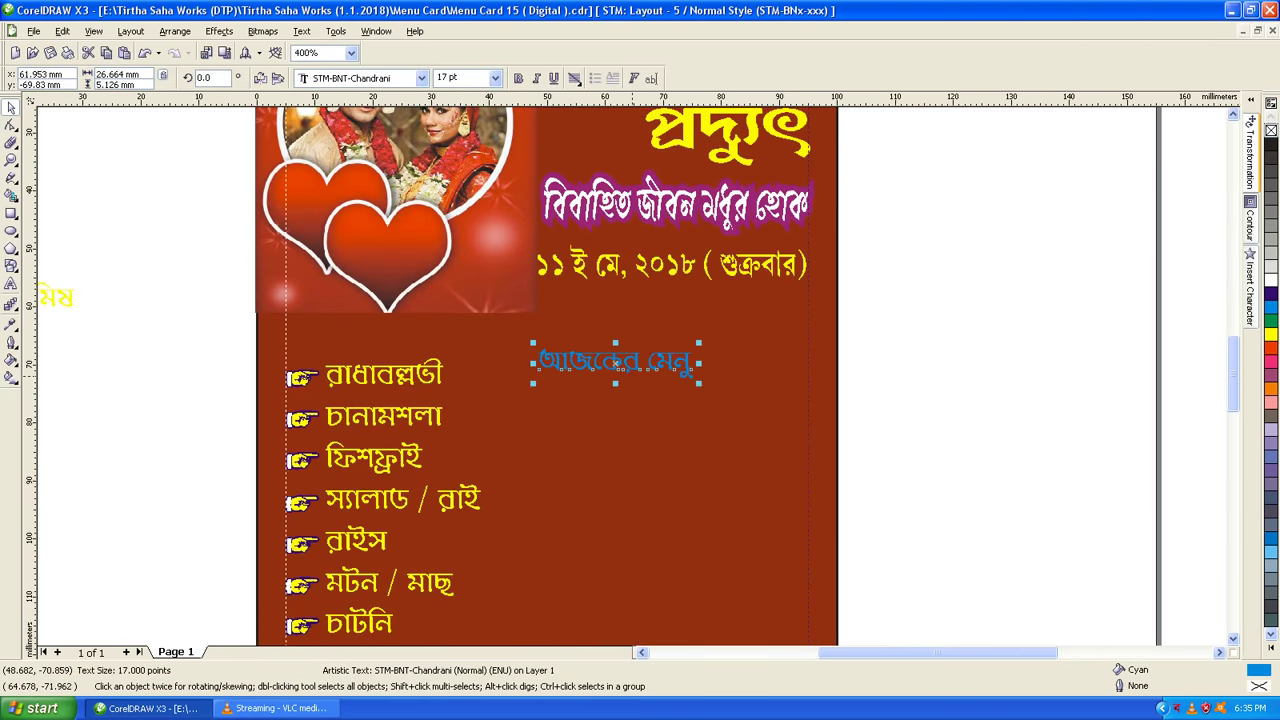
scroll(631, 375, down, 1)
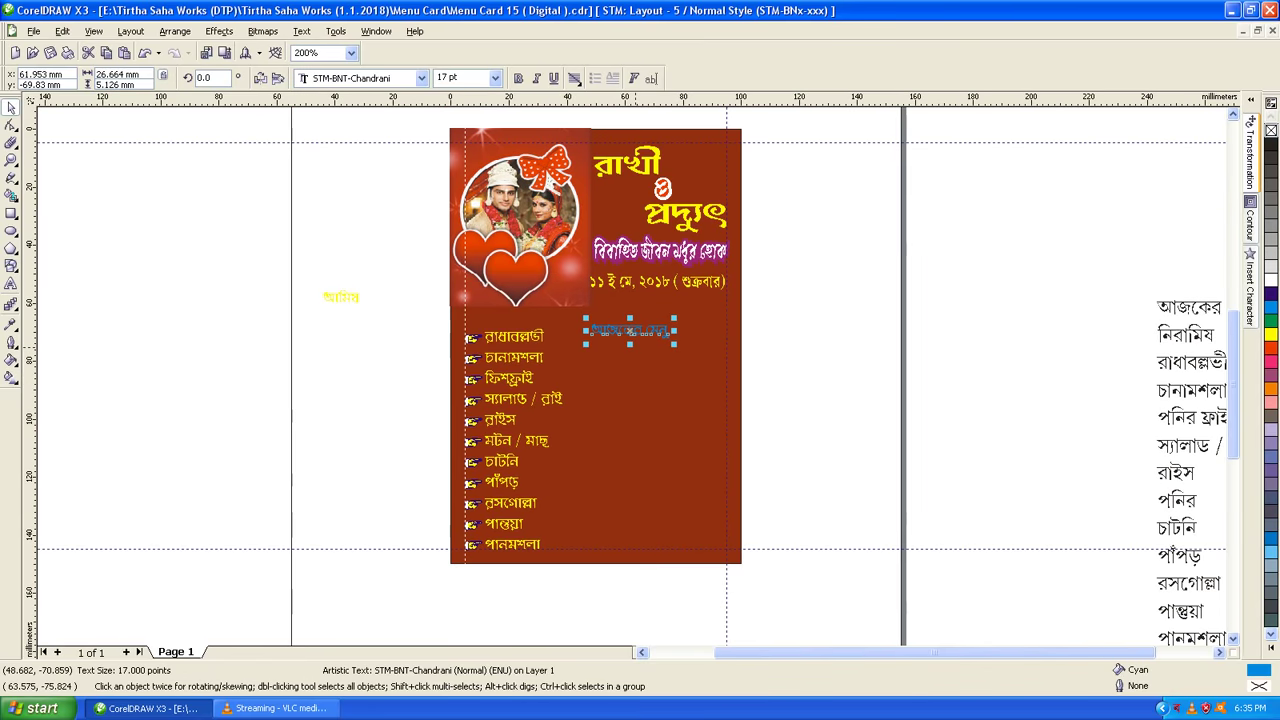
- Shift the heading right and duplicate the whole bulleted menu list as a right-hand column
drag(630, 333, 764, 320)
key(Escape)
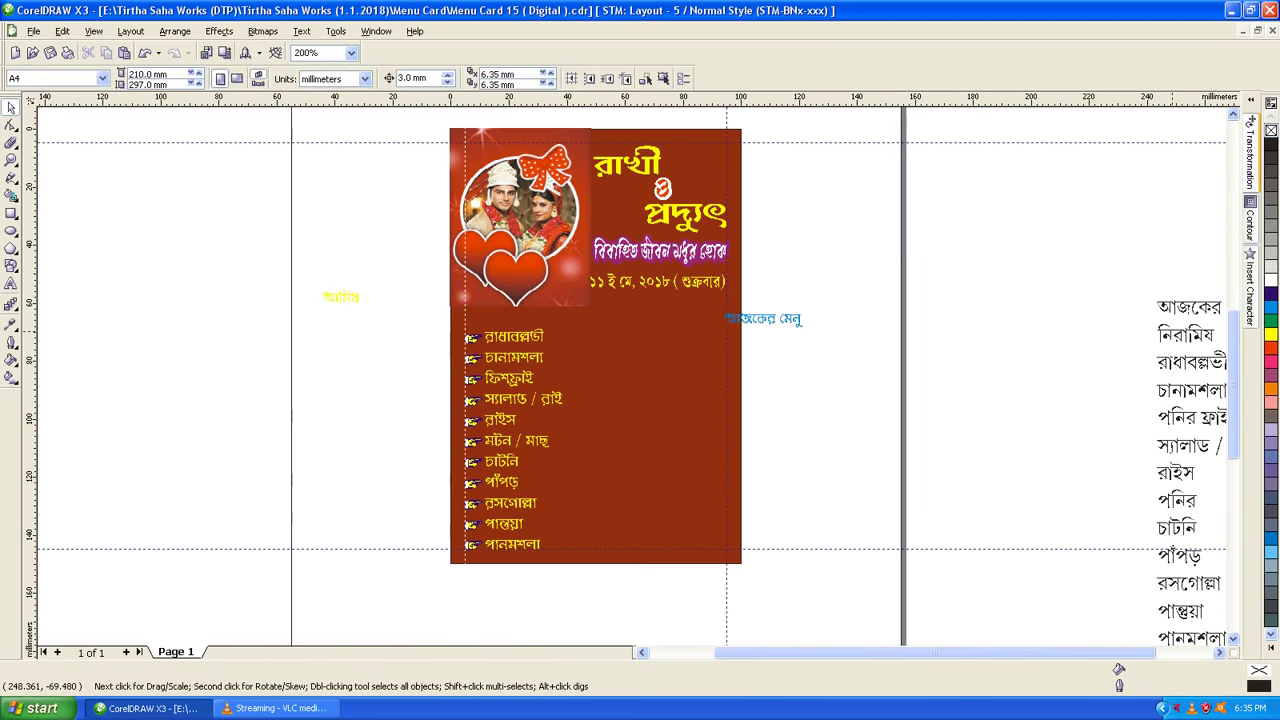
mouse_move(415, 310)
mouse_down()
mouse_move(564, 564)
mouse_move(638, 562)
mouse_up()
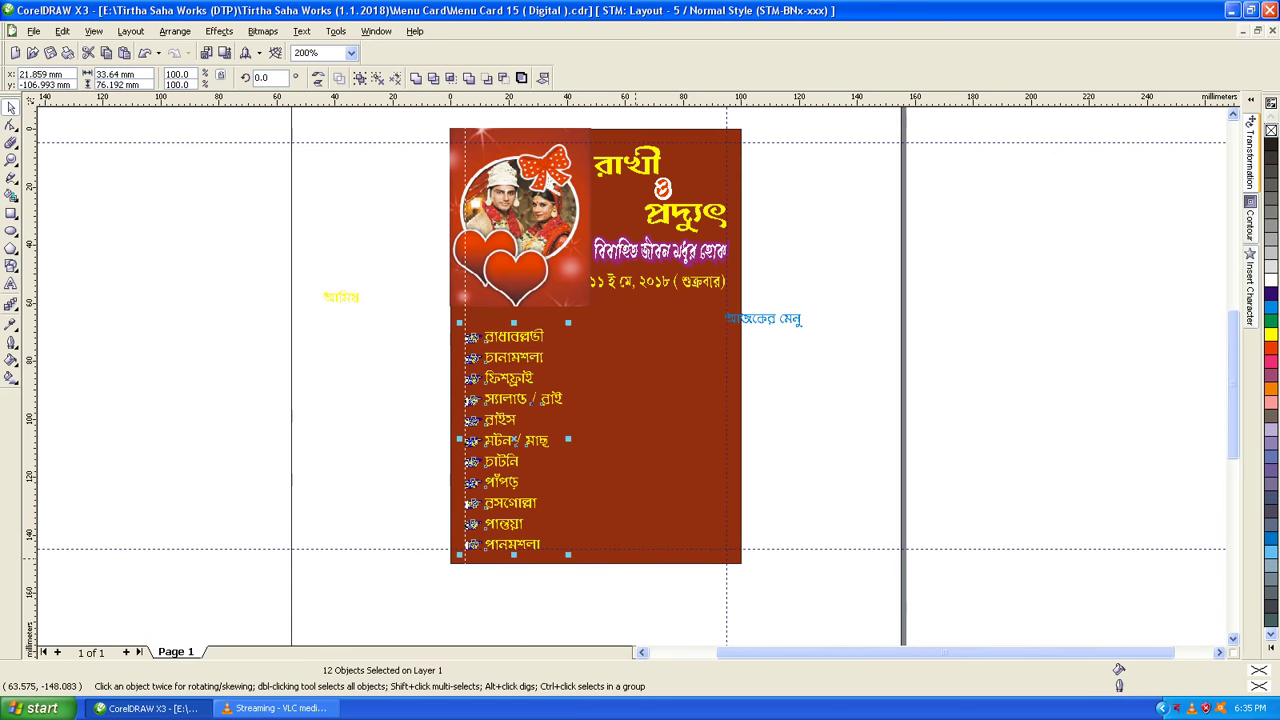
key(ctrl+d)
key(Right)
key(Right)
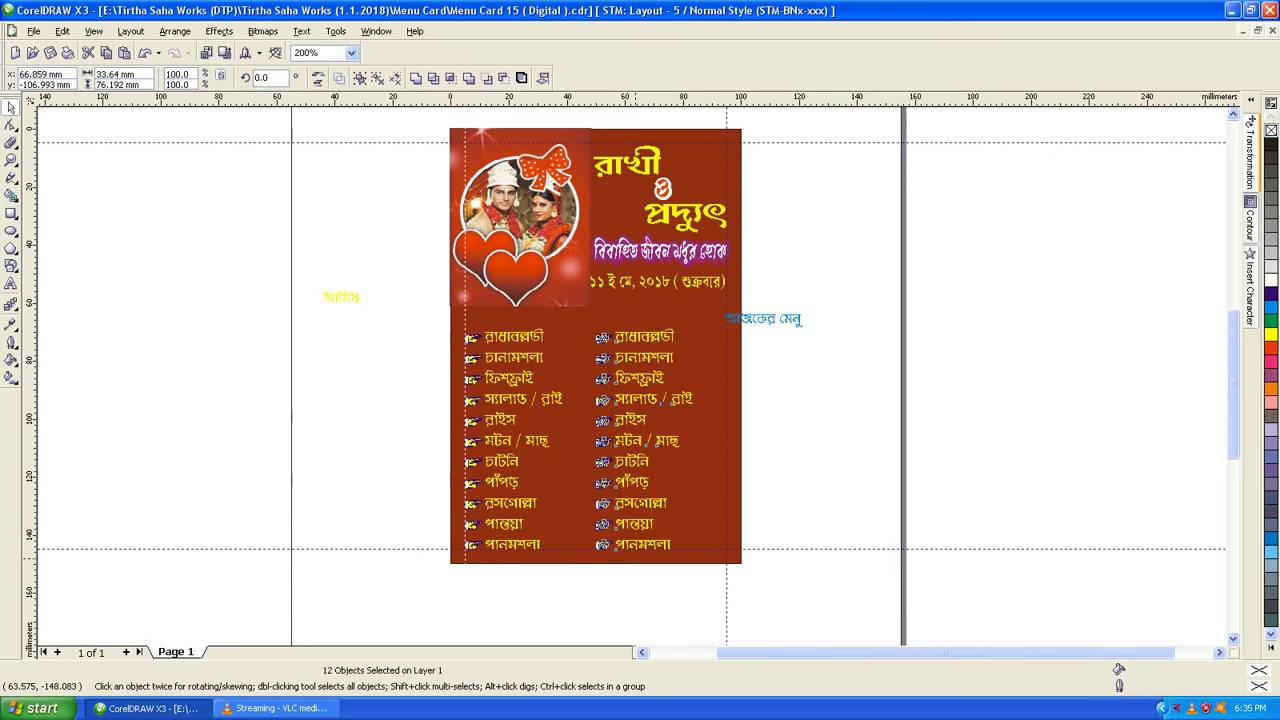
key(Right)
key(Right)
key(Right)
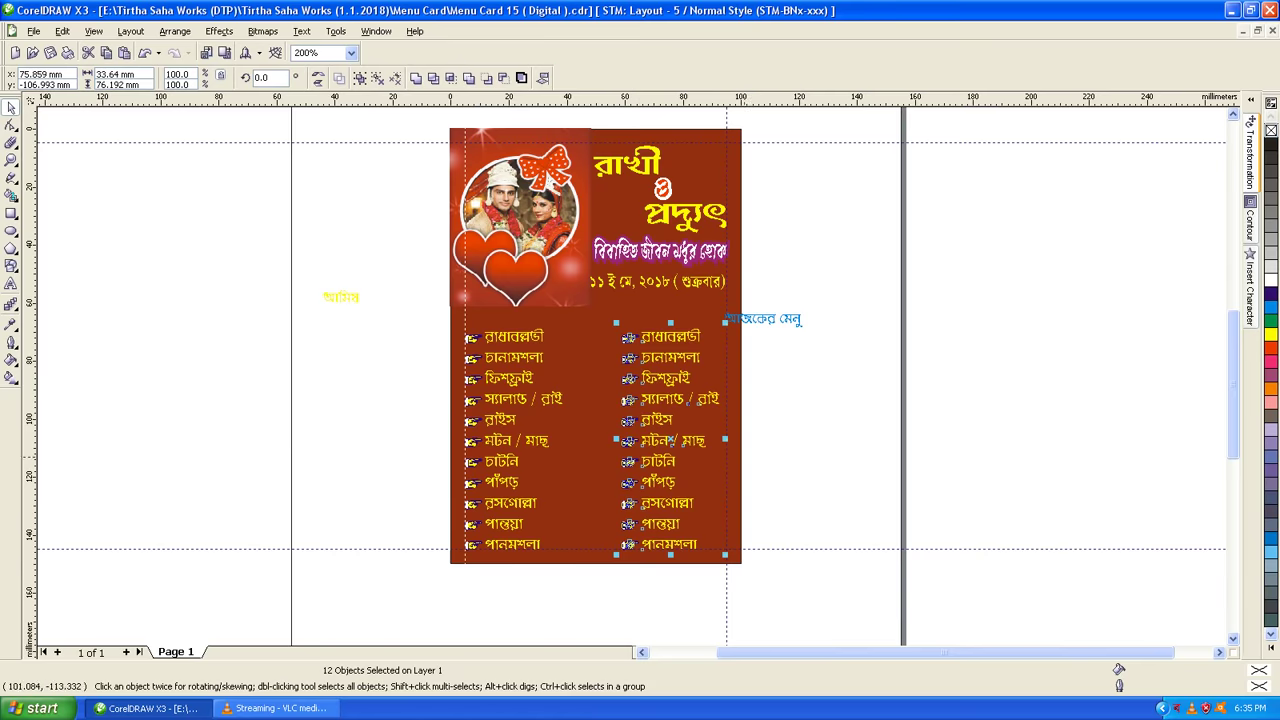
key(Escape)
scroll(750, 320, up, 1)
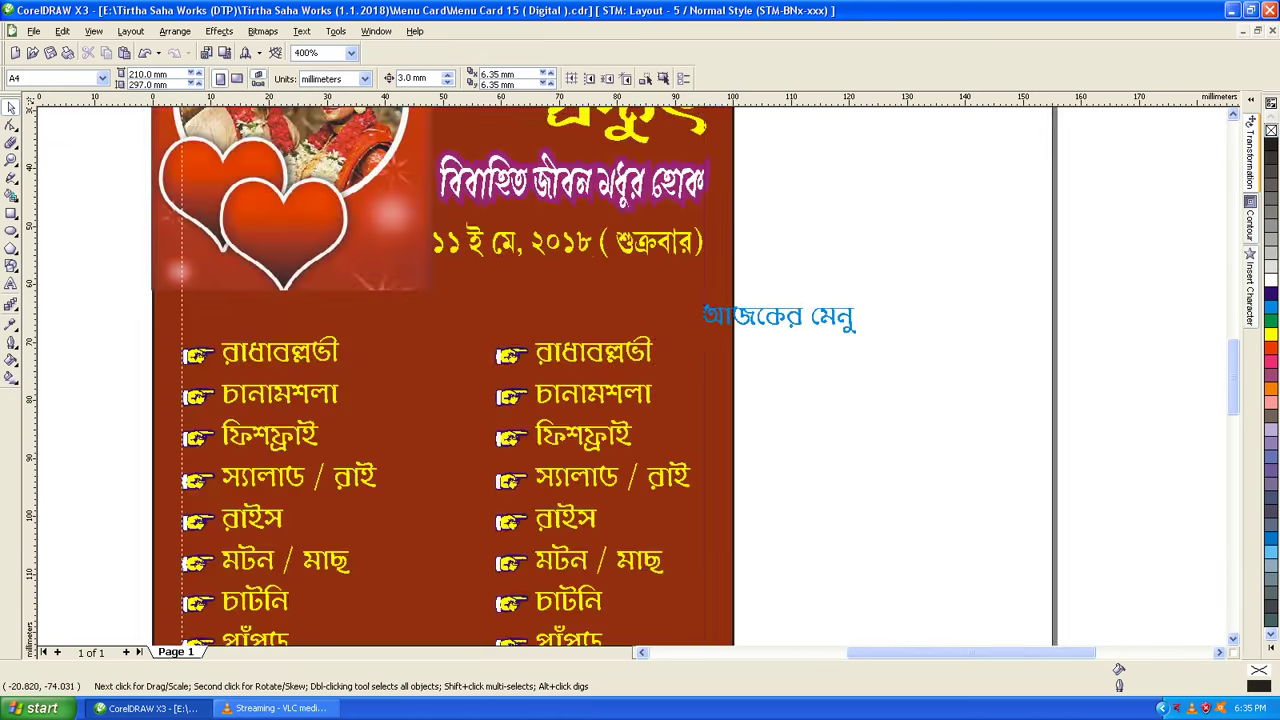
key(F8)
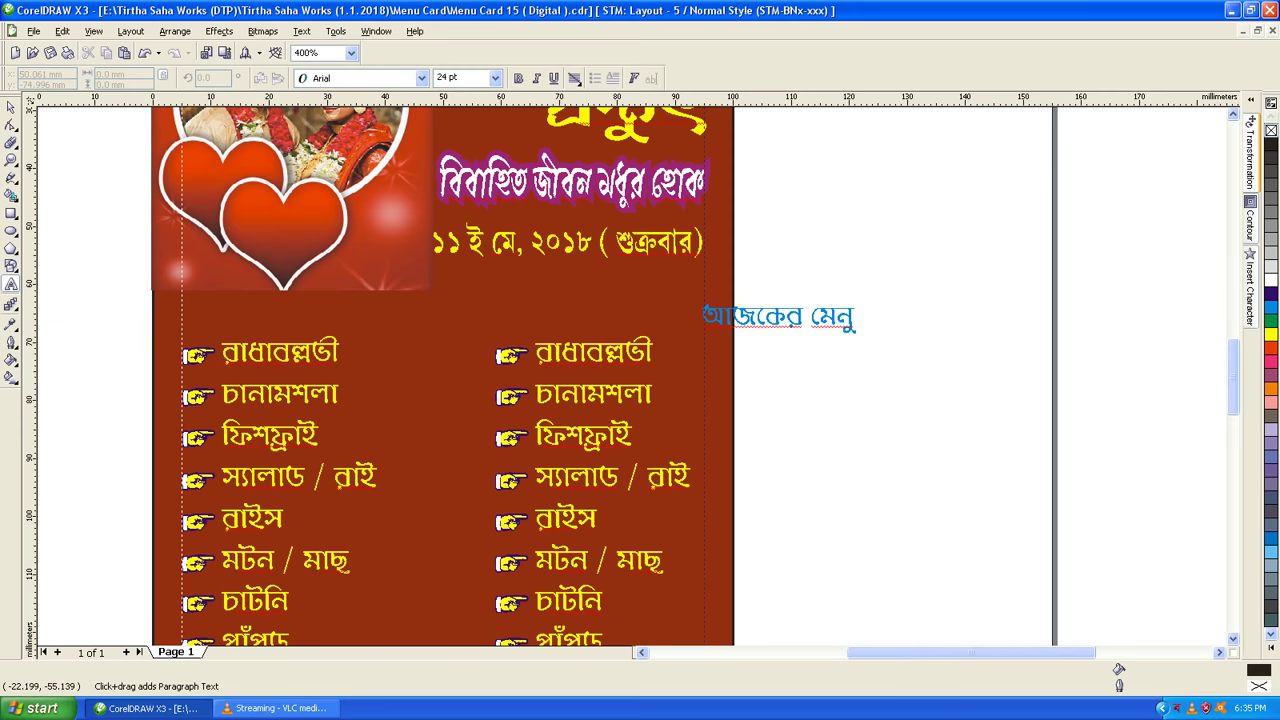
- In the right column, change ফিশফ্রাই to পনির ফ্রাই and মটন / মাছ to পনির
click(606, 363)
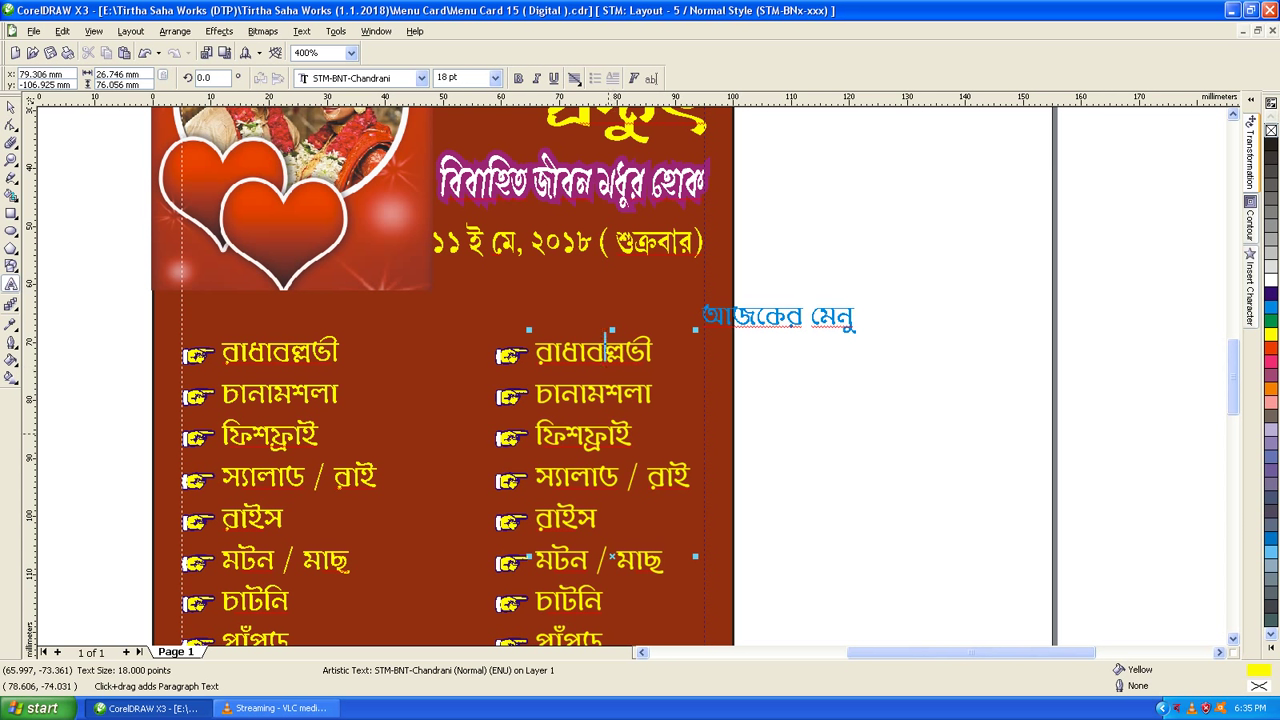
drag(537, 435, 584, 435)
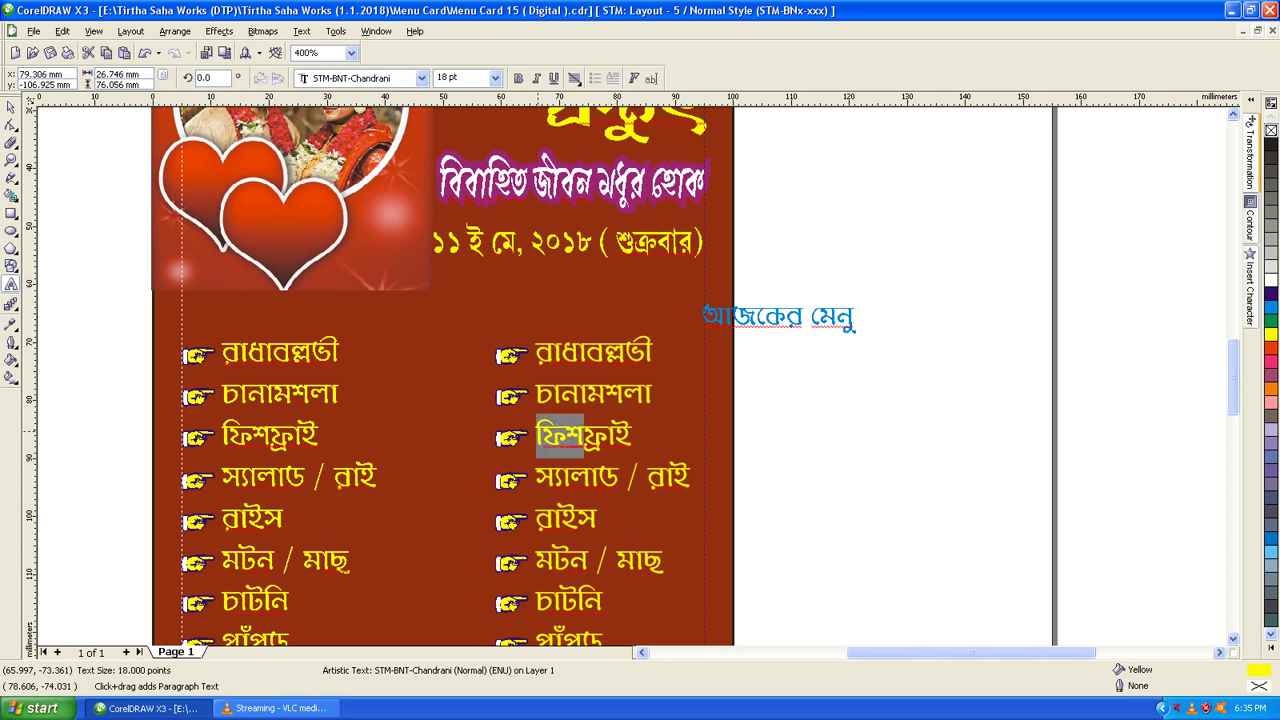
text(প)
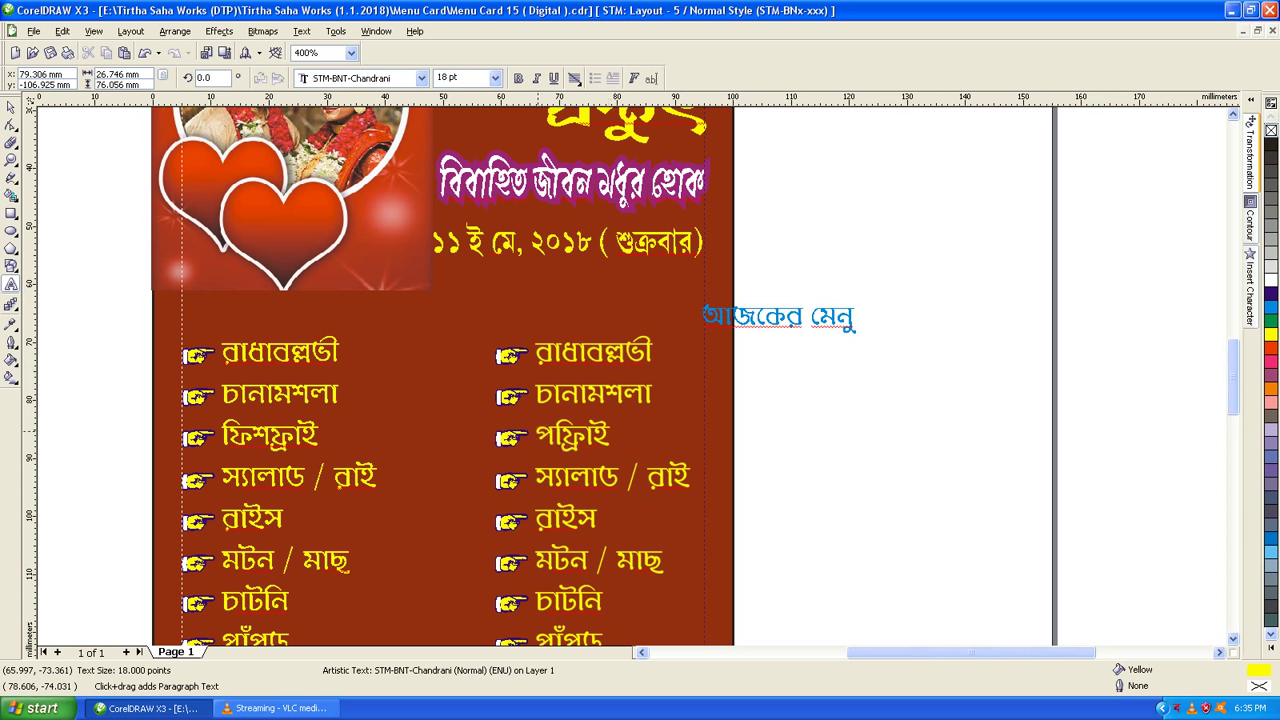
text(নির)
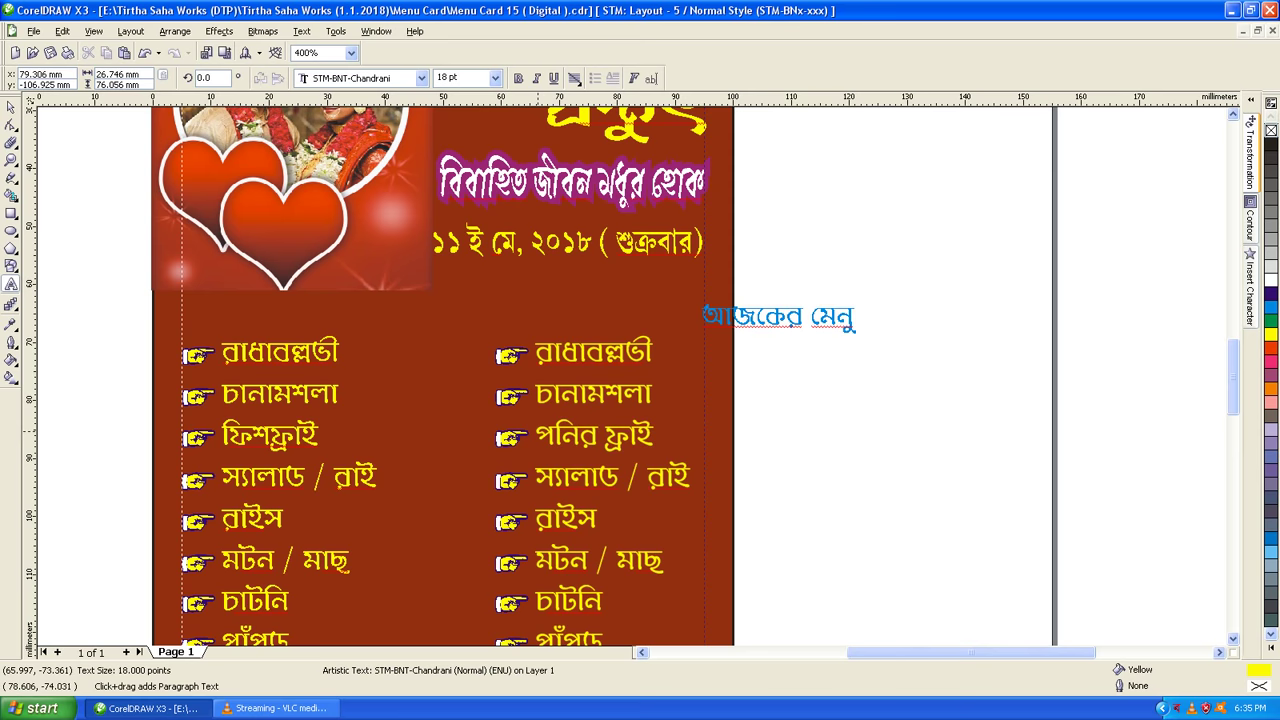
drag(536, 560, 663, 560)
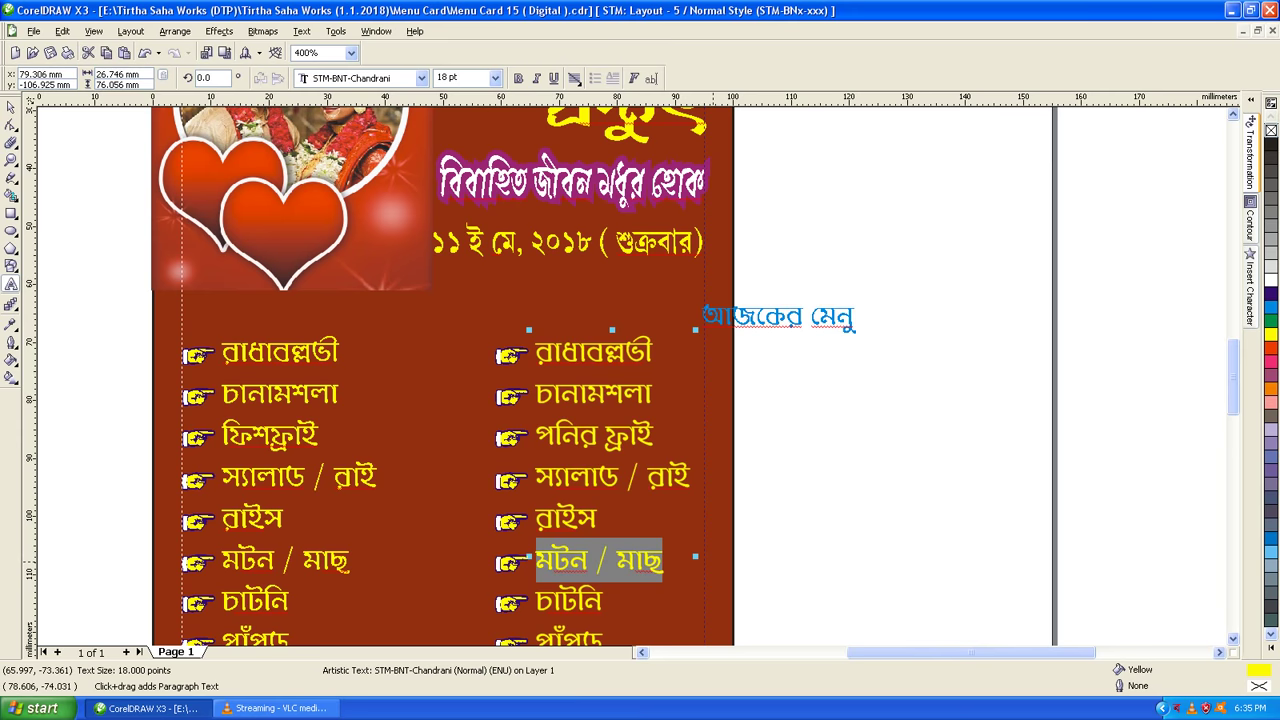
text(পি)
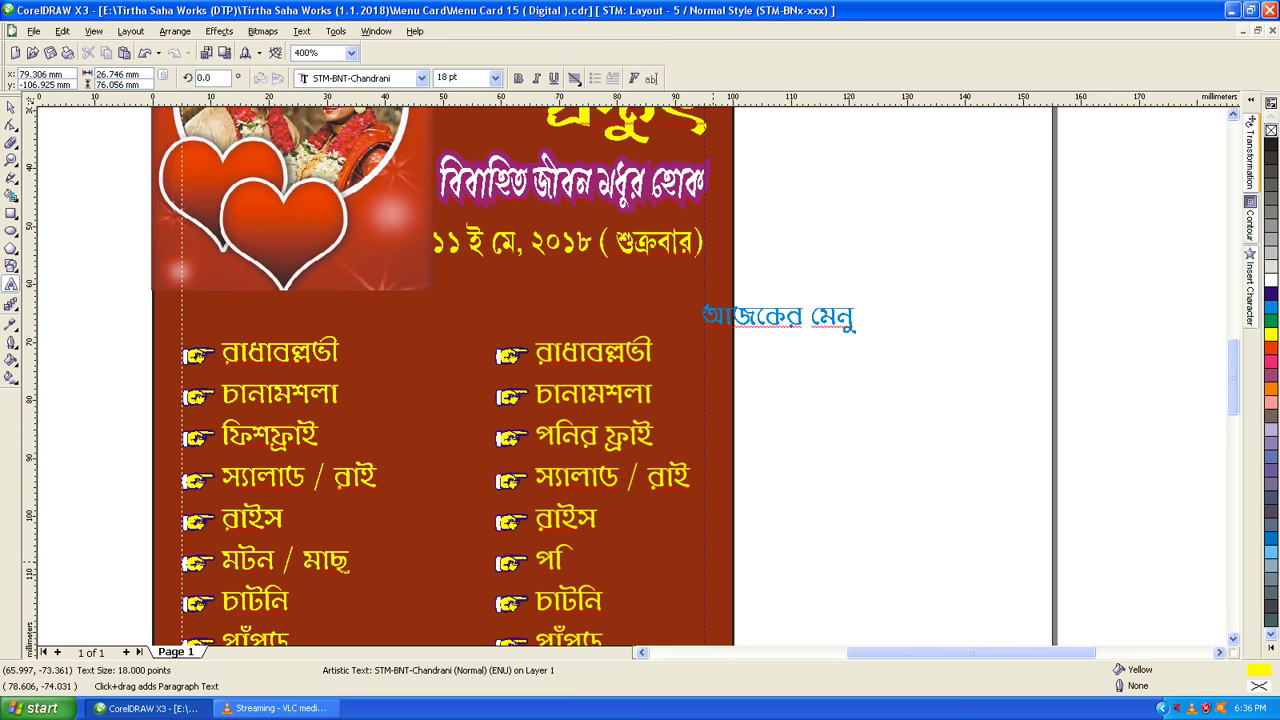
text(নর)
scroll(552, 191, down, 1)
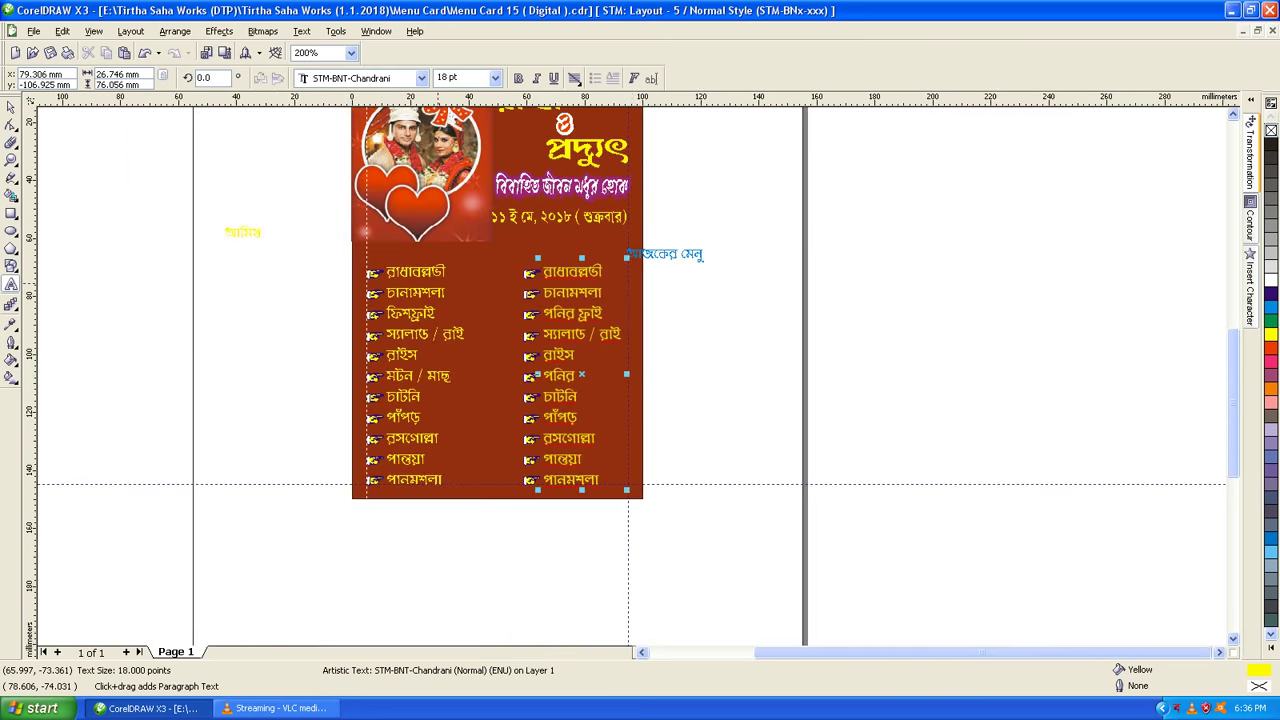
click(11, 107)
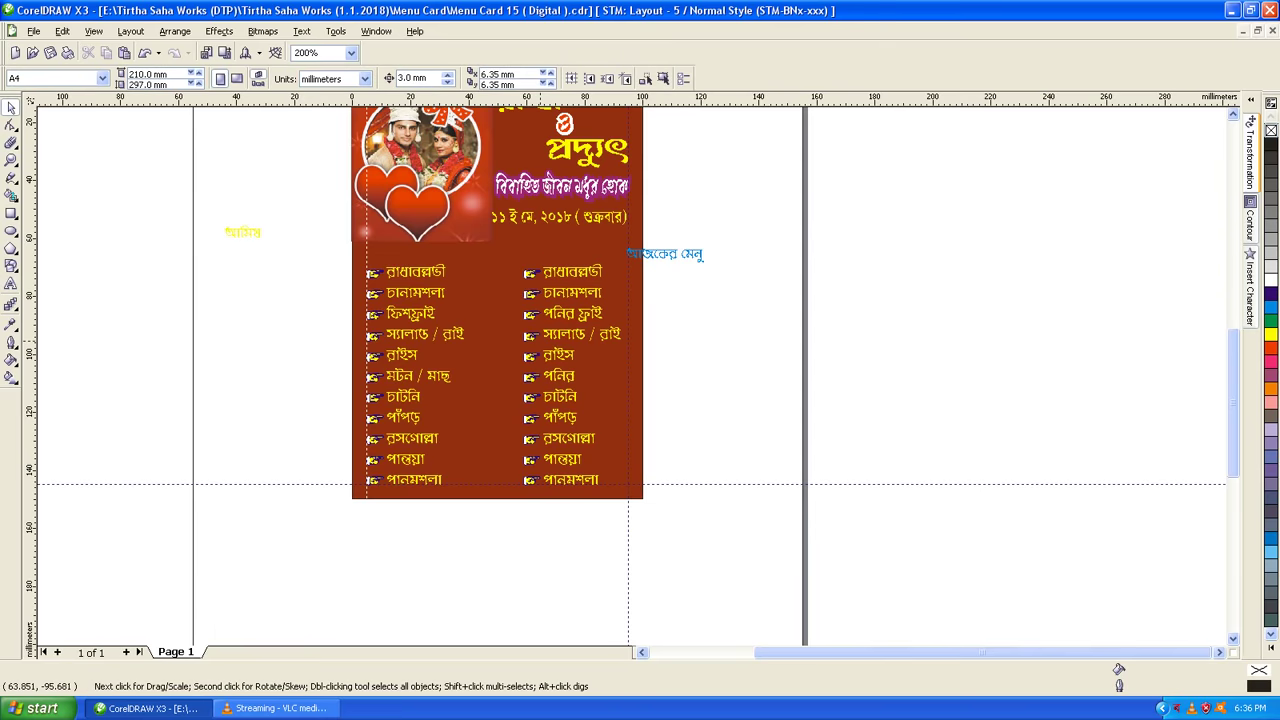
scroll(457, 303, up, 1)
- Draw a tall thin rectangle, about 8.8 × 64 mm, between the columns and fill it dark blue
key(F6)
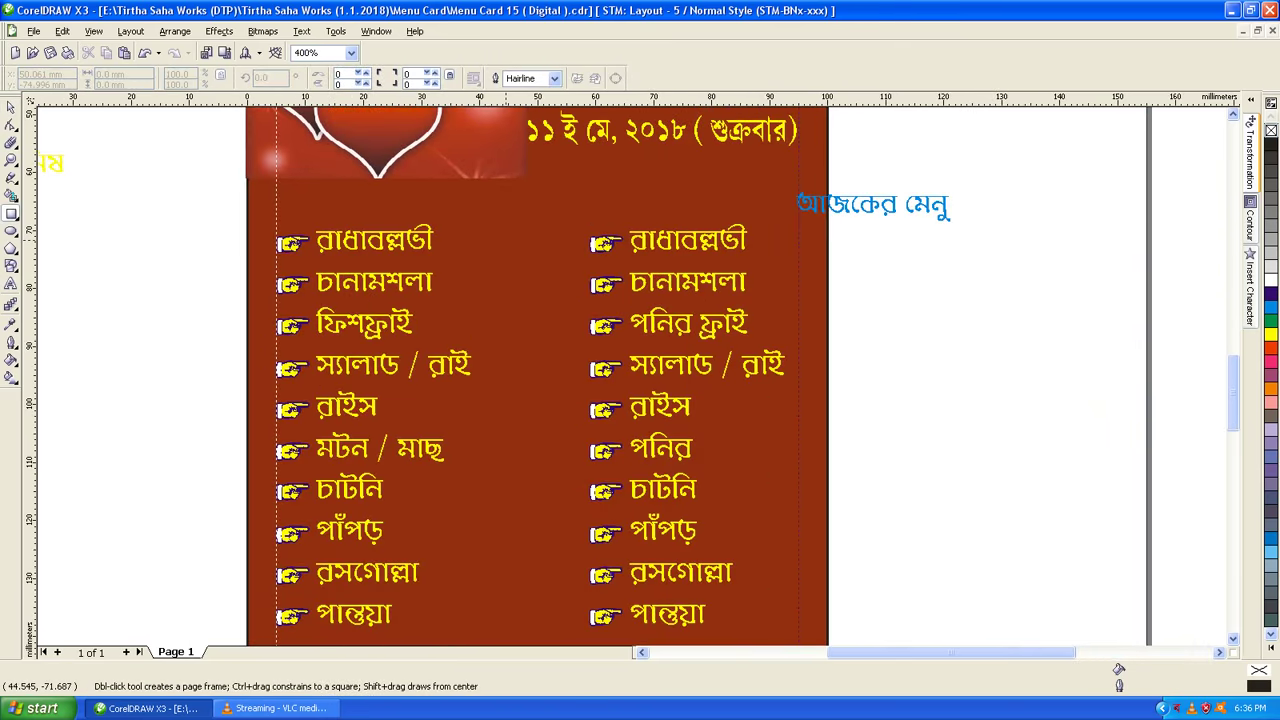
drag(501, 233, 552, 606)
key(space)
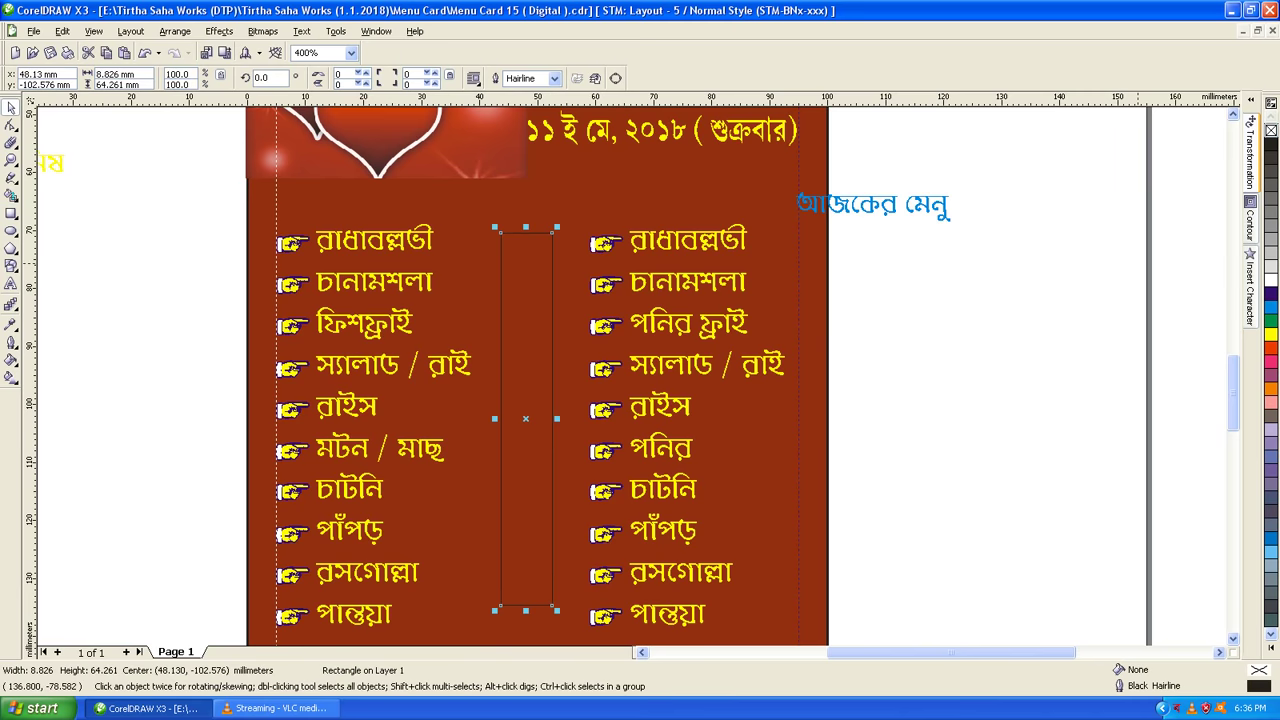
click(1271, 293)
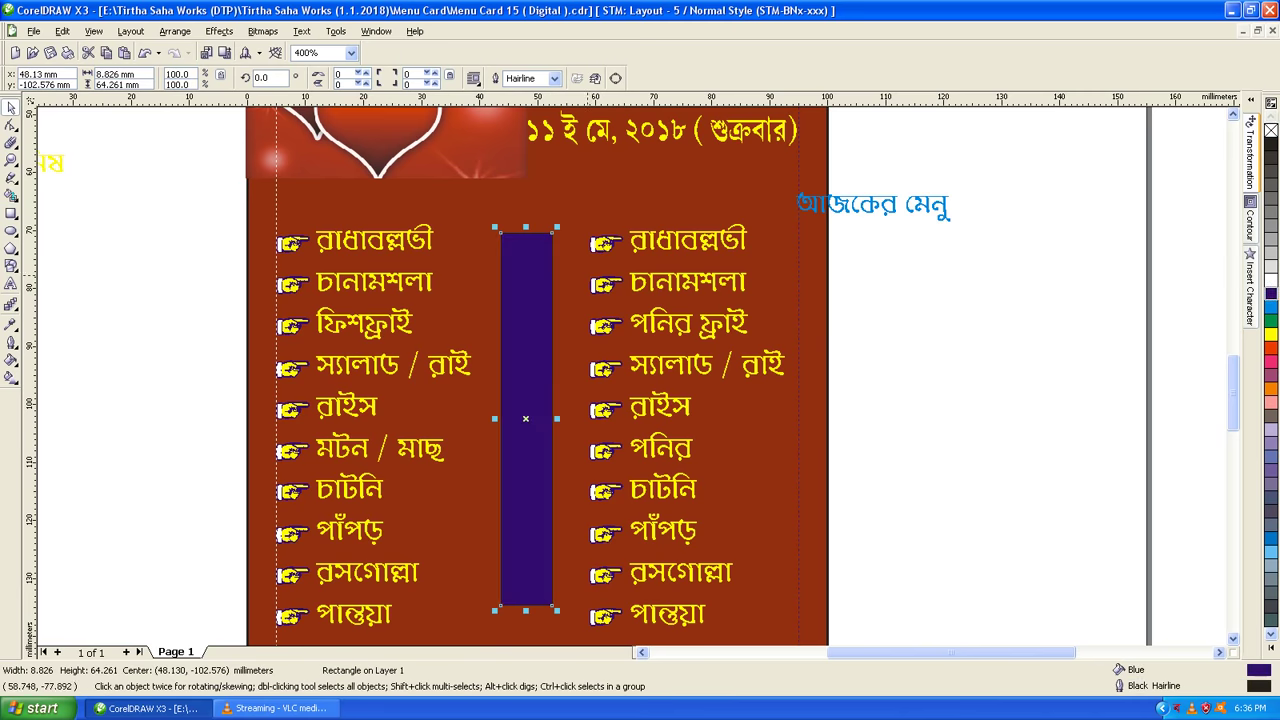
scroll(587, 276, down, 2)
shift+click(633, 337)
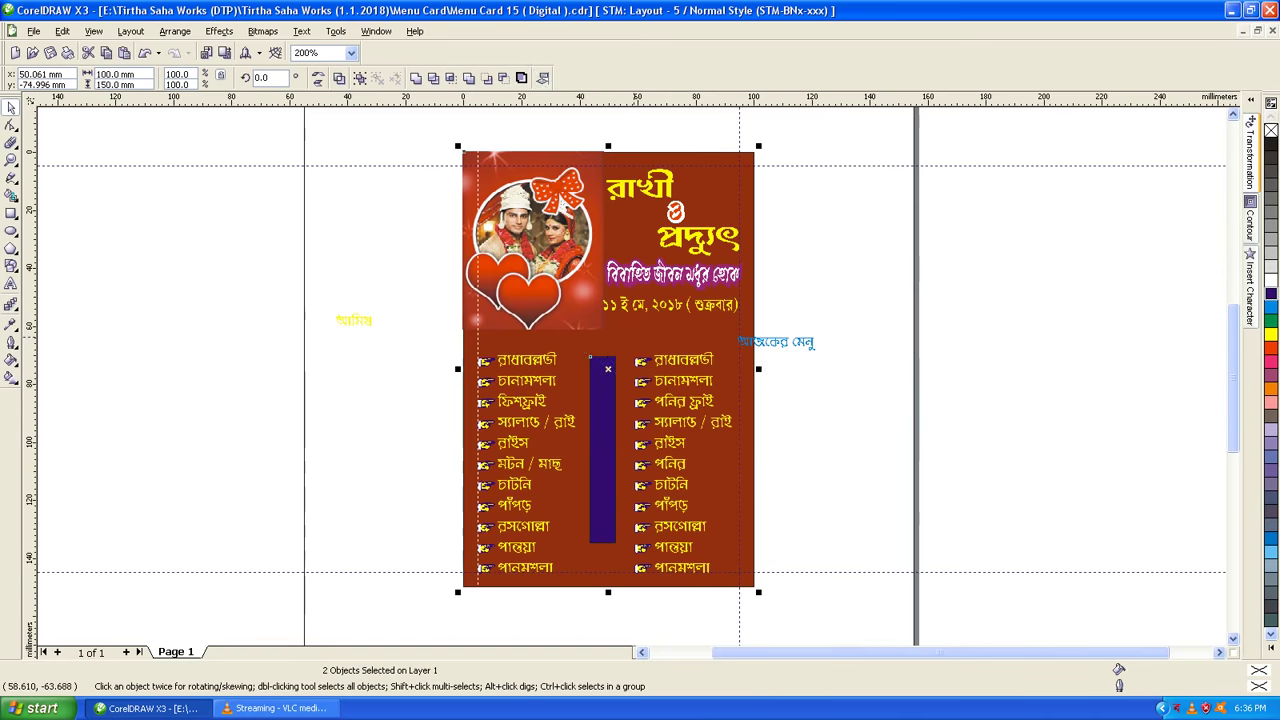
- Centre the blue bar horizontally on the card
click(543, 77)
click(663, 331)
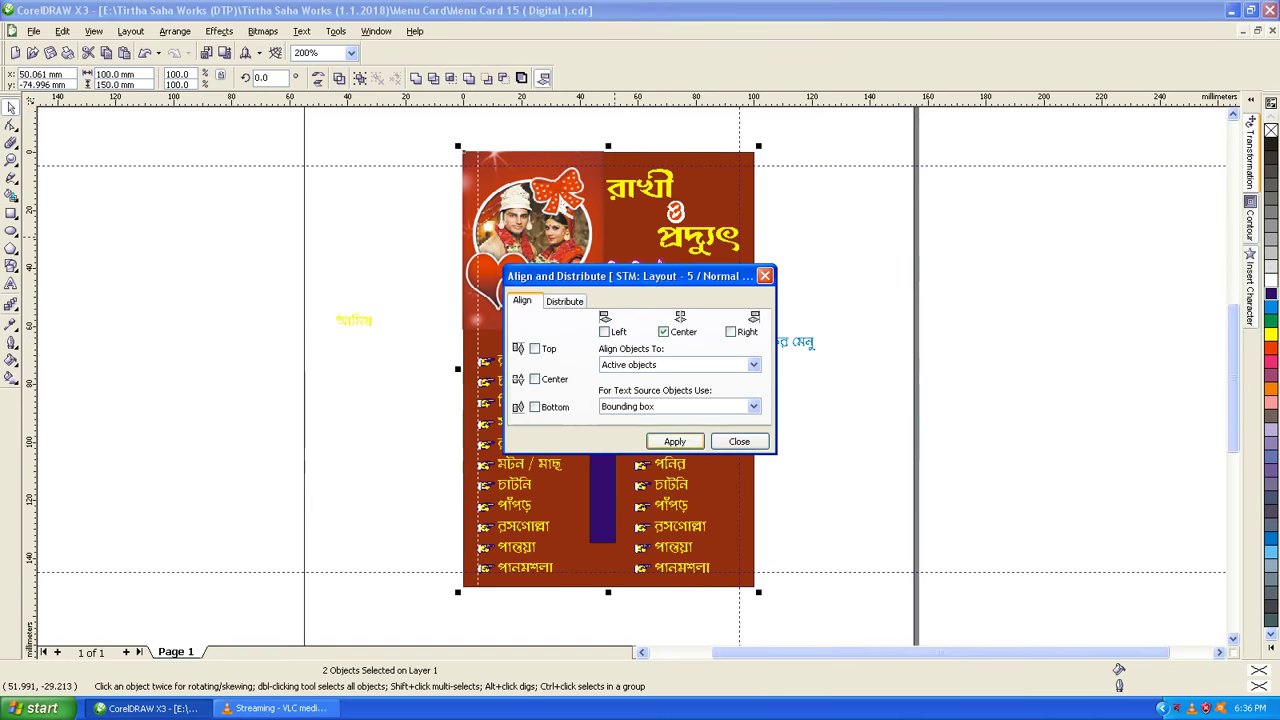
click(675, 441)
scroll(613, 400, up, 1)
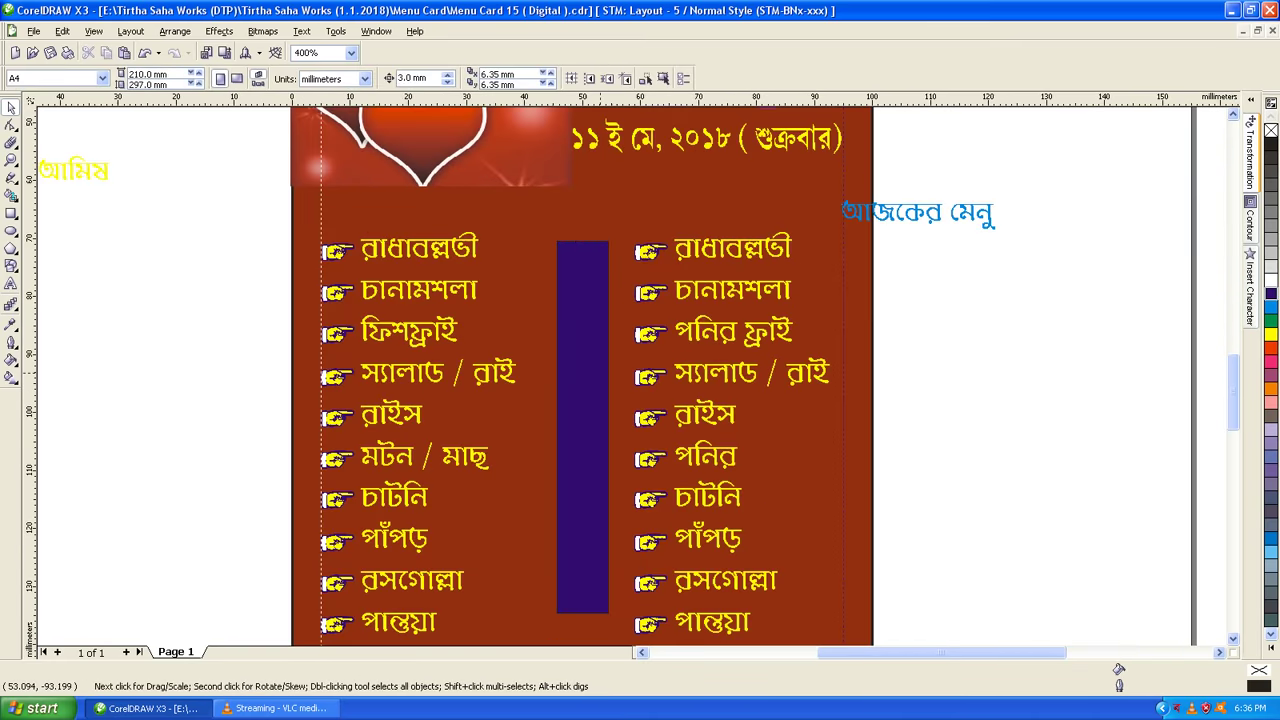
- Widen the blue bar to about 11 mm and move the আজকের মেনু heading onto it
click(599, 371)
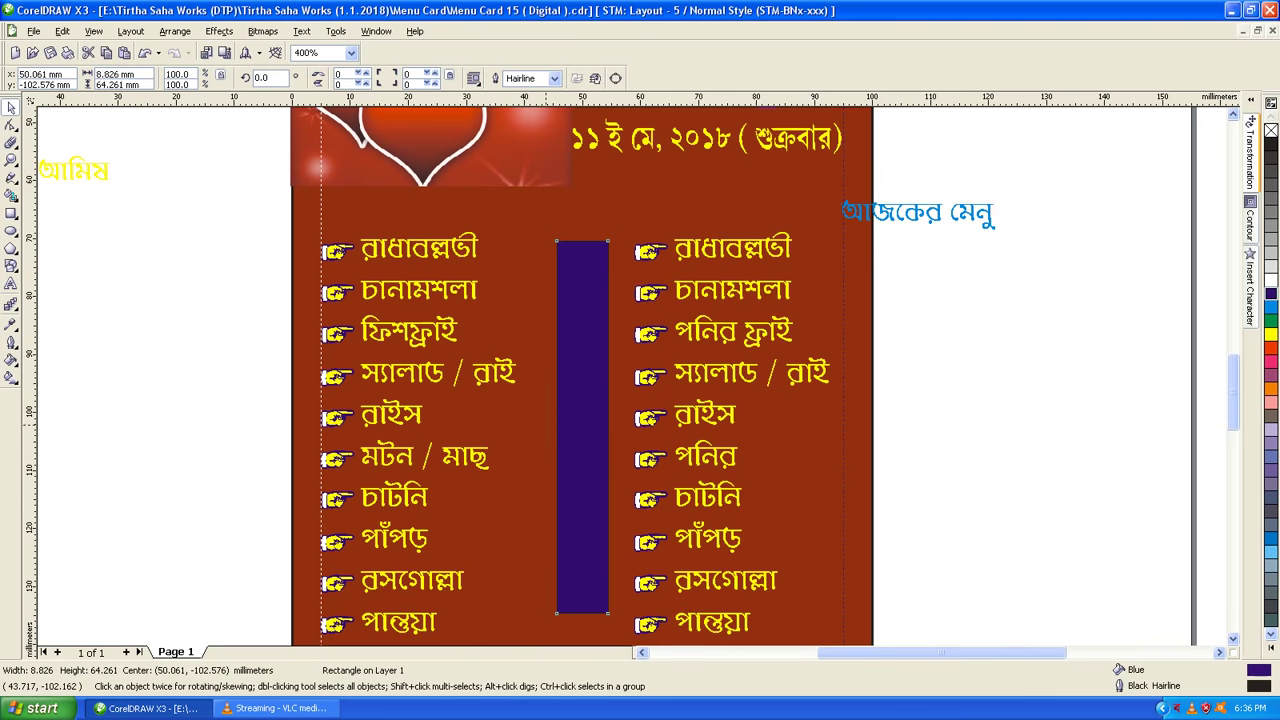
drag(547, 423, 537, 416)
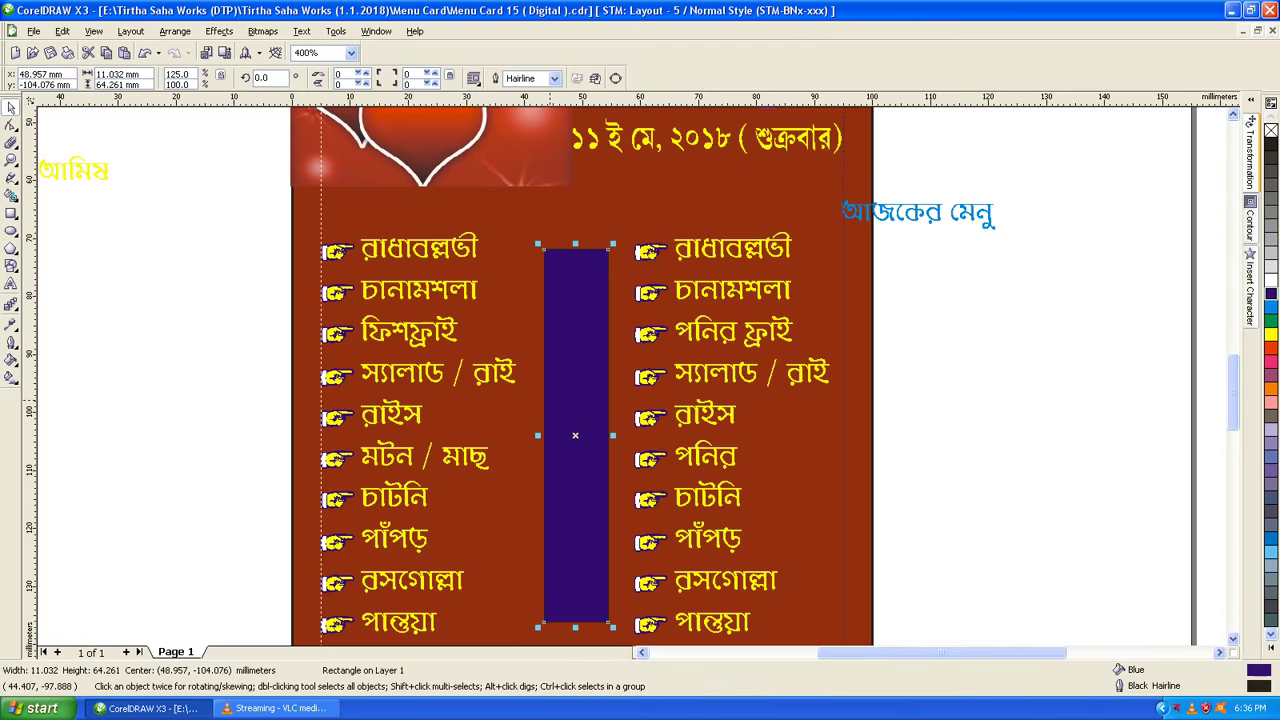
scroll(553, 401, down, 1)
drag(805, 283, 657, 307)
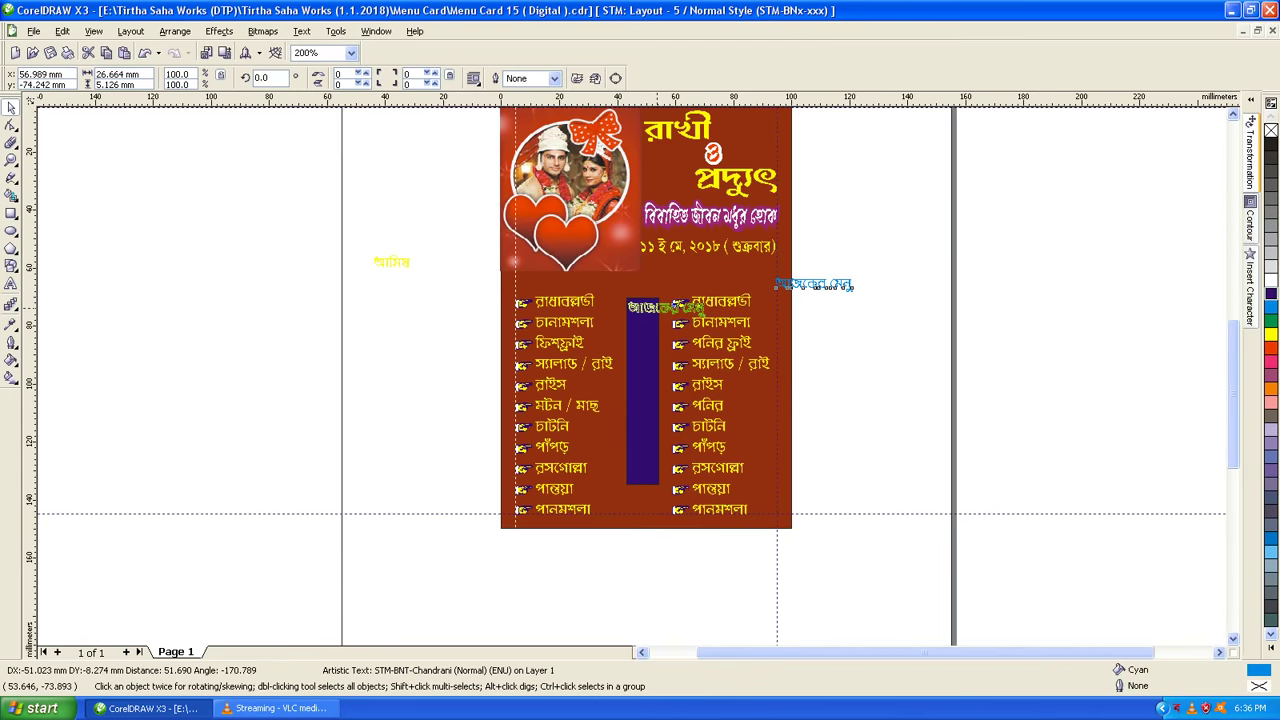
- Set the heading to bold white STM-BNT-Arjun
scroll(660, 300, up, 2)
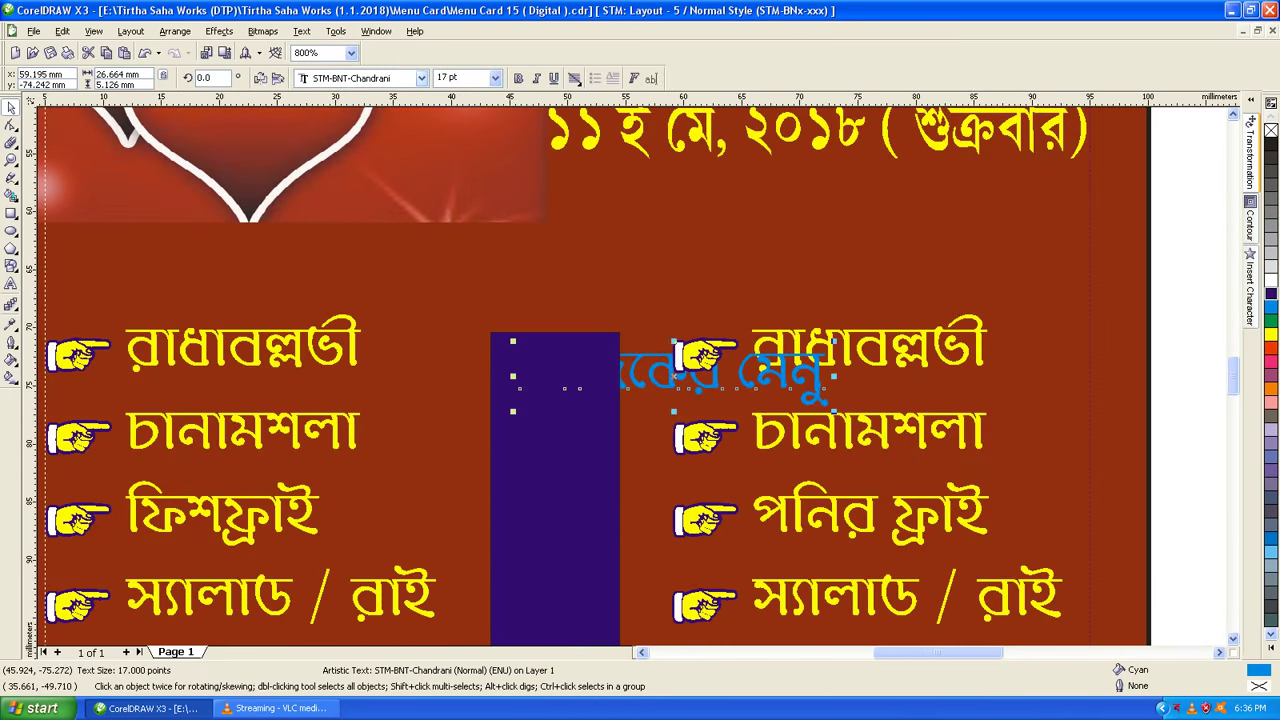
click(352, 78)
click(421, 78)
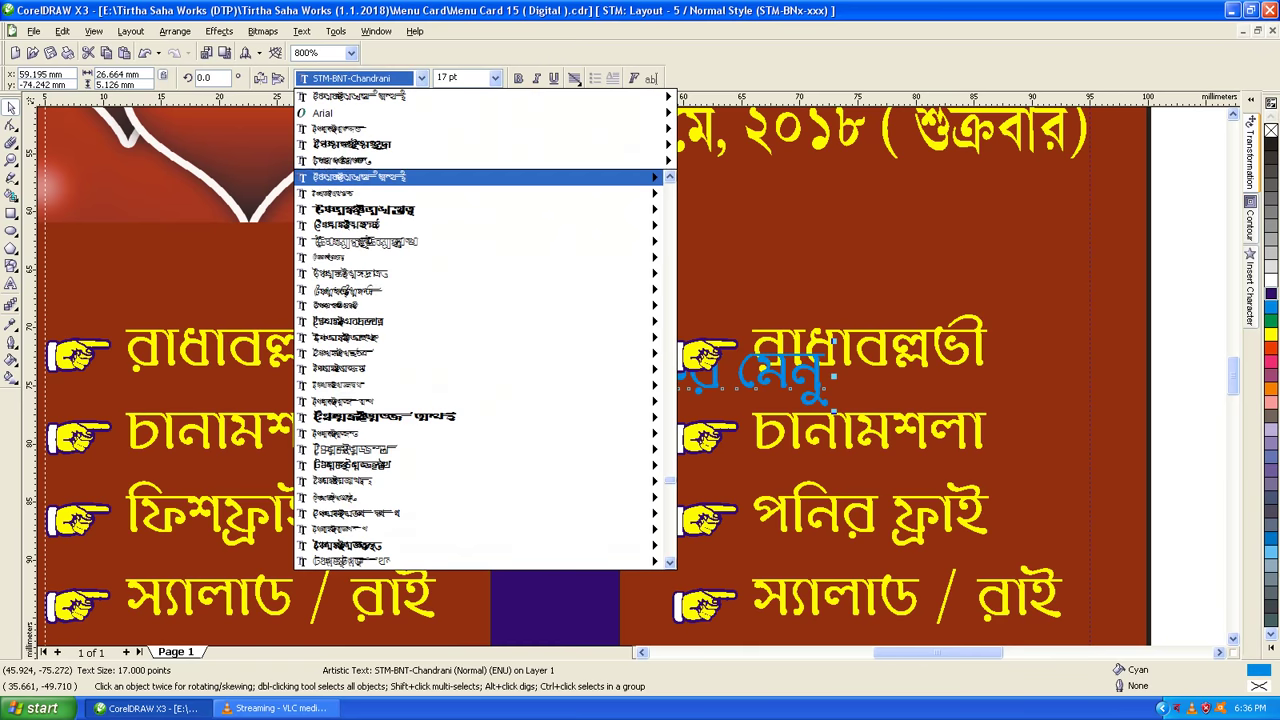
key(Return)
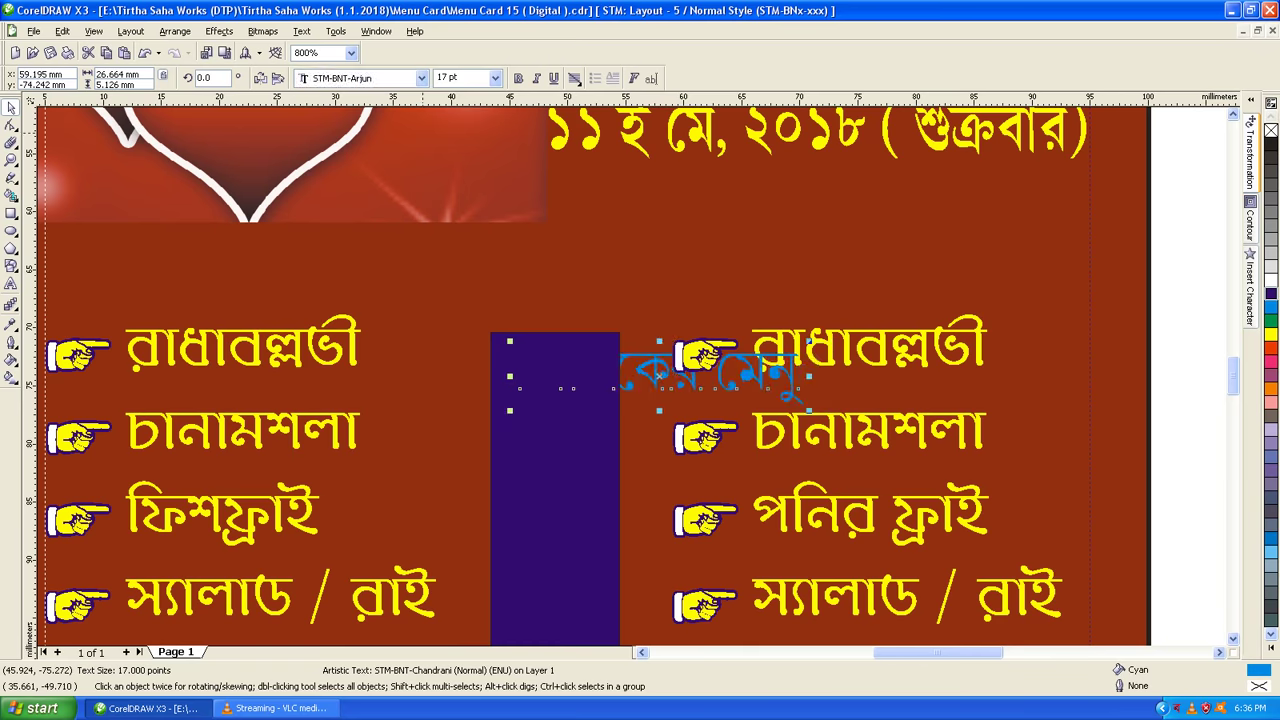
click(518, 78)
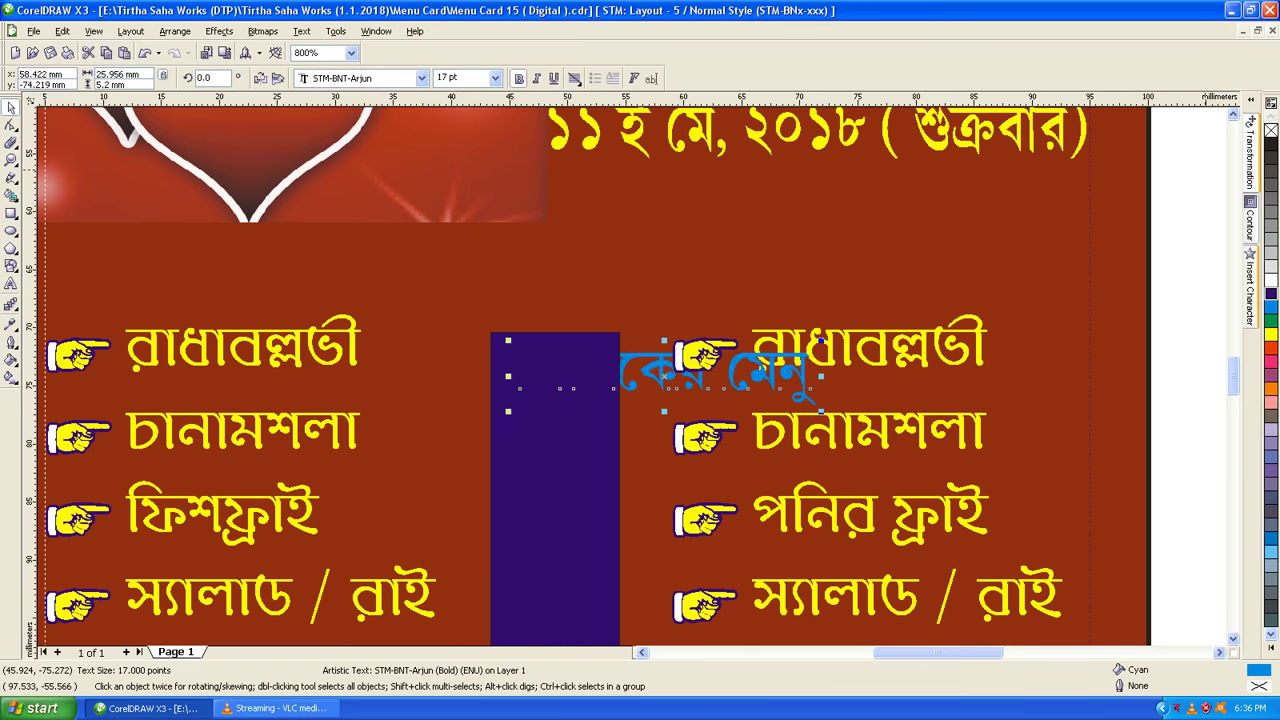
click(1271, 280)
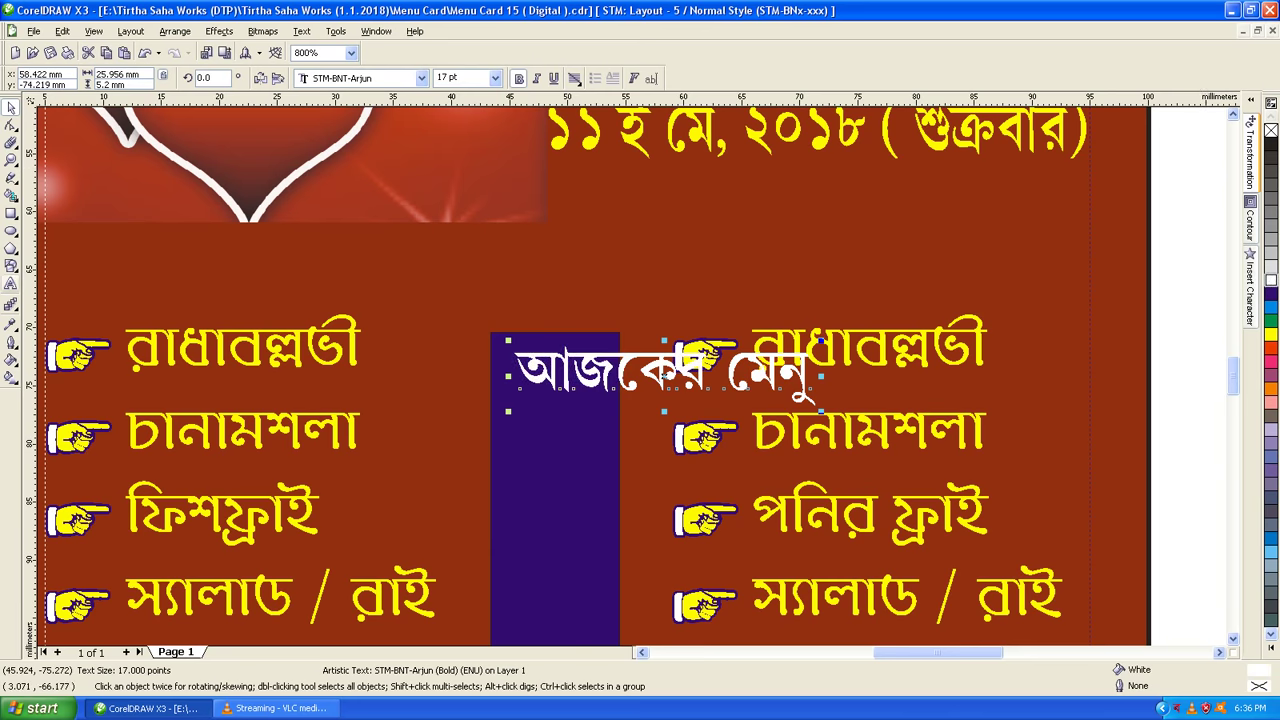
- Break আজকের মেনু into one syllable per line and change the stacked text's alignment
key(F8)
key(Return)
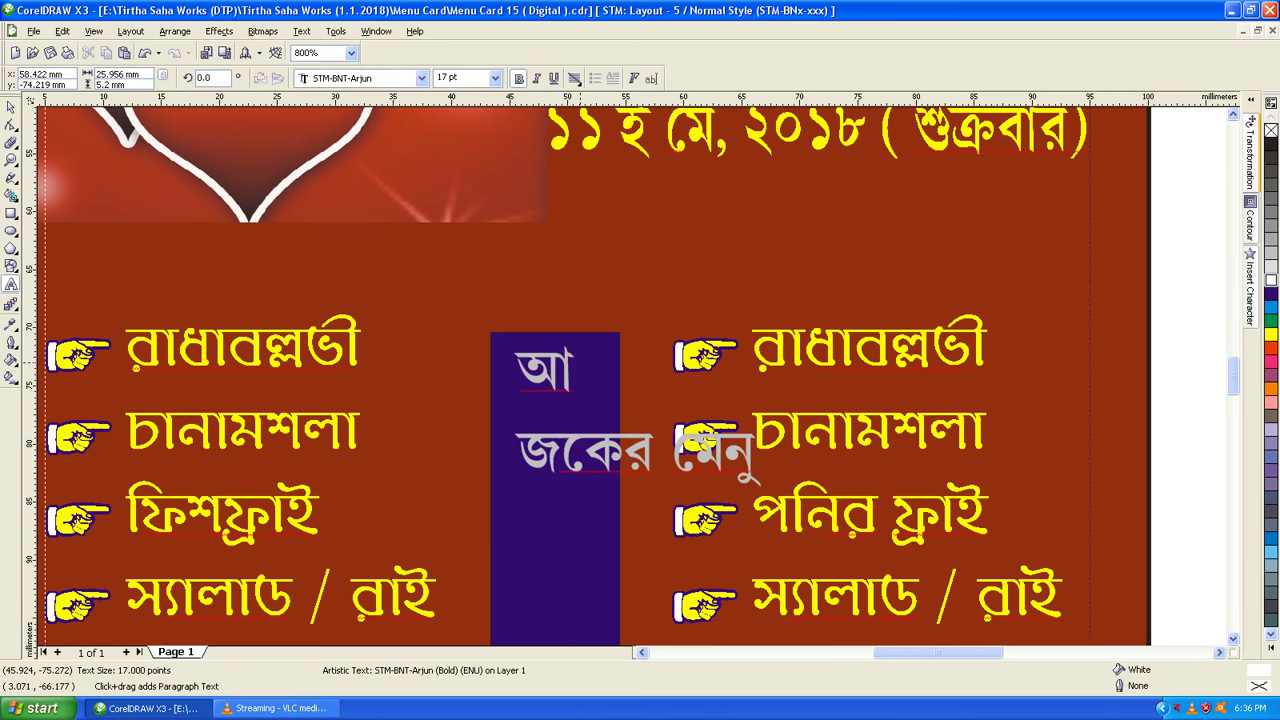
key(Right)
key(Return)
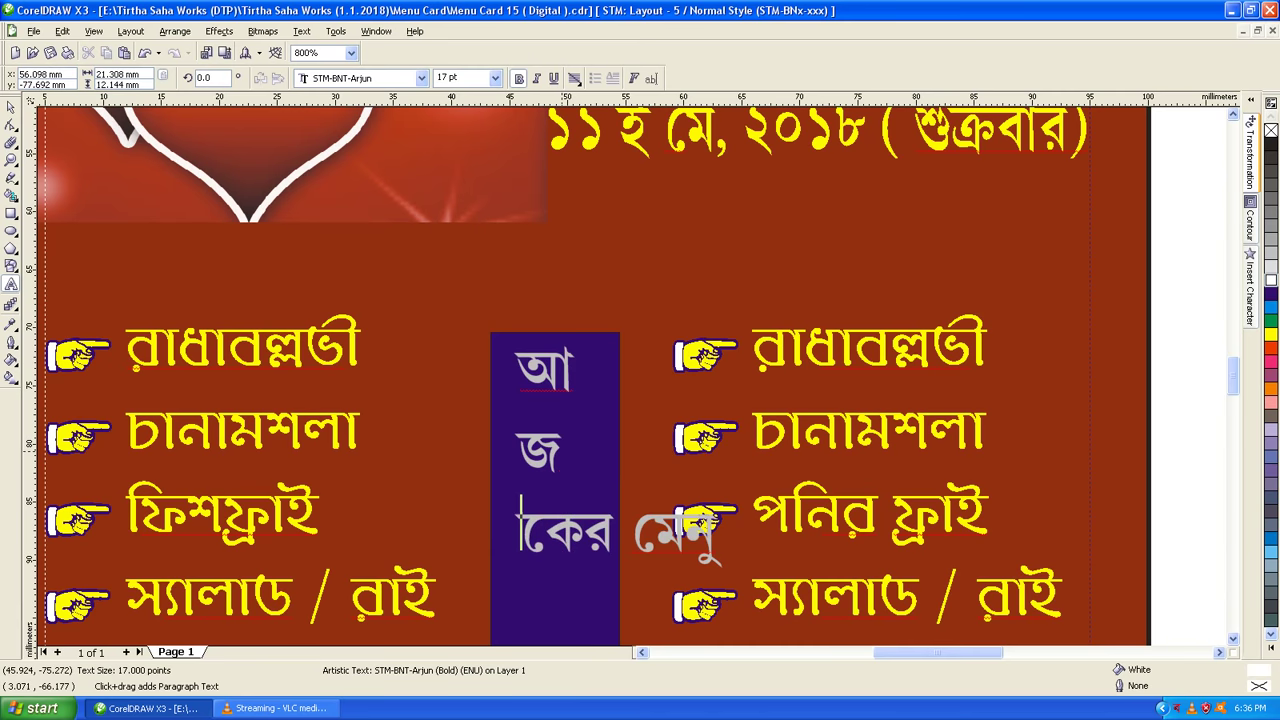
click(584, 524)
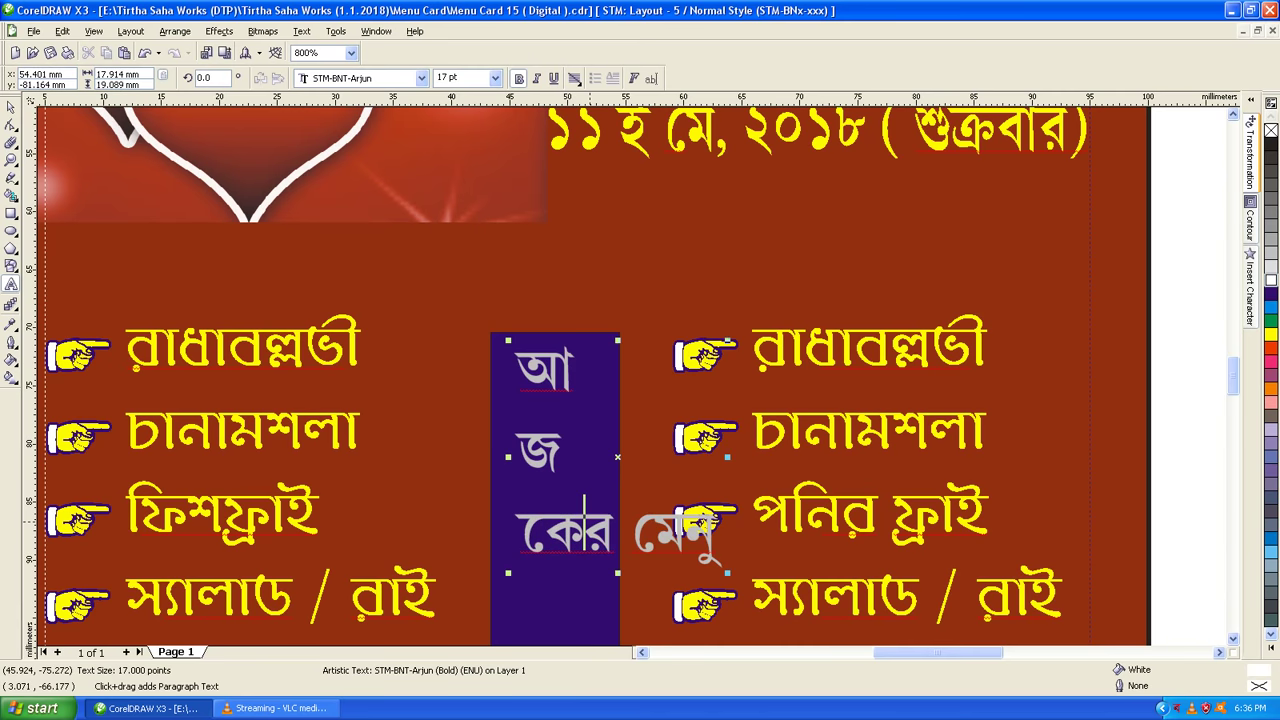
key(Return)
scroll(662, 237, down, 2)
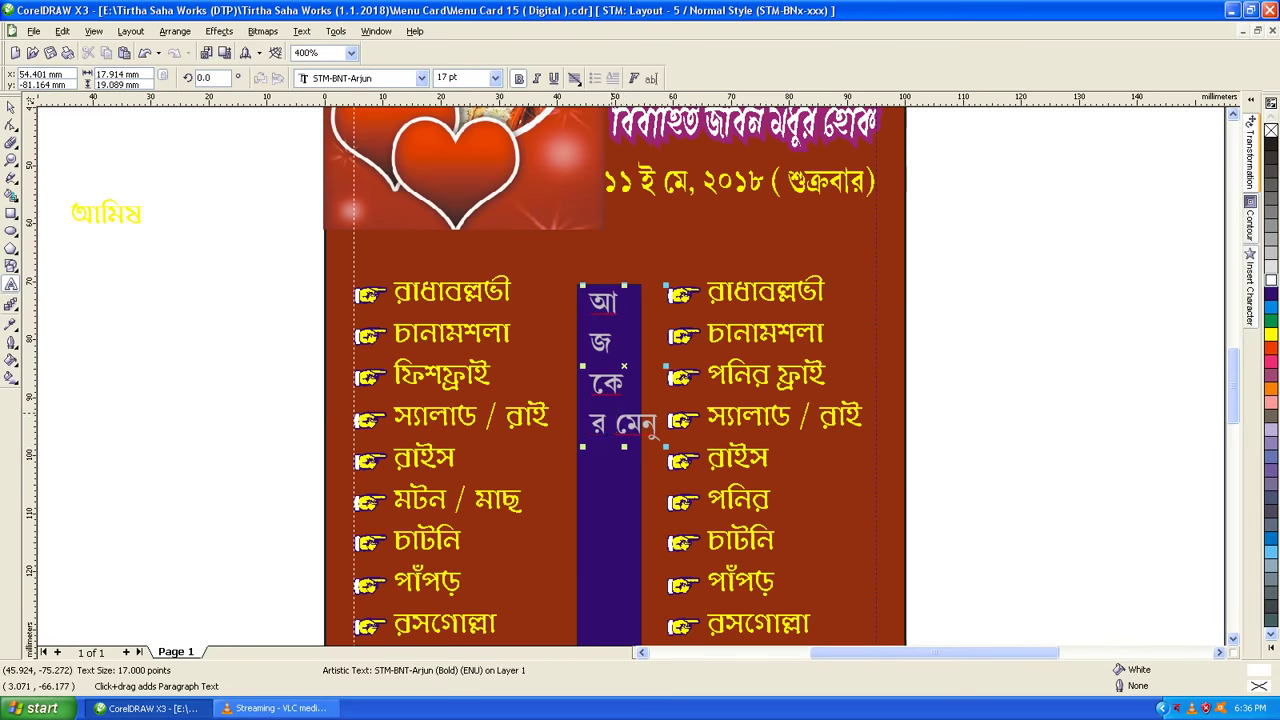
key(Return)
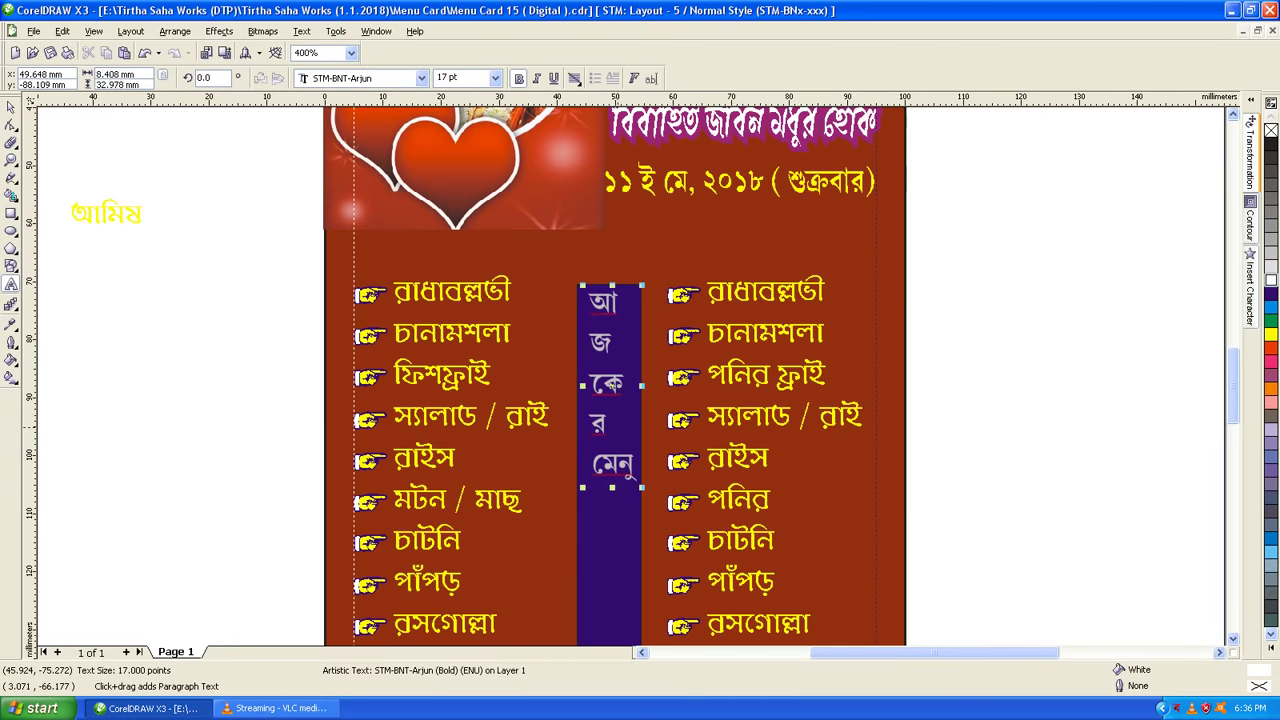
key(Return)
key(ctrl+space)
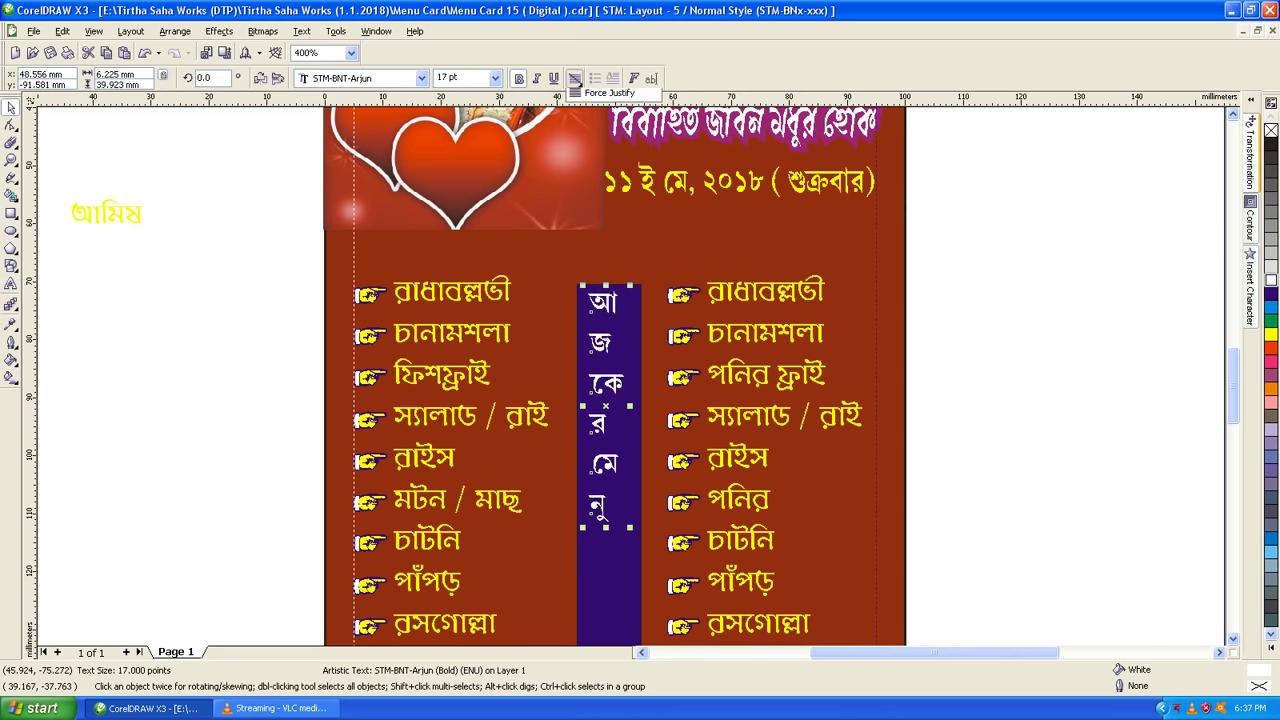
click(578, 88)
key(F3)
key(F3)
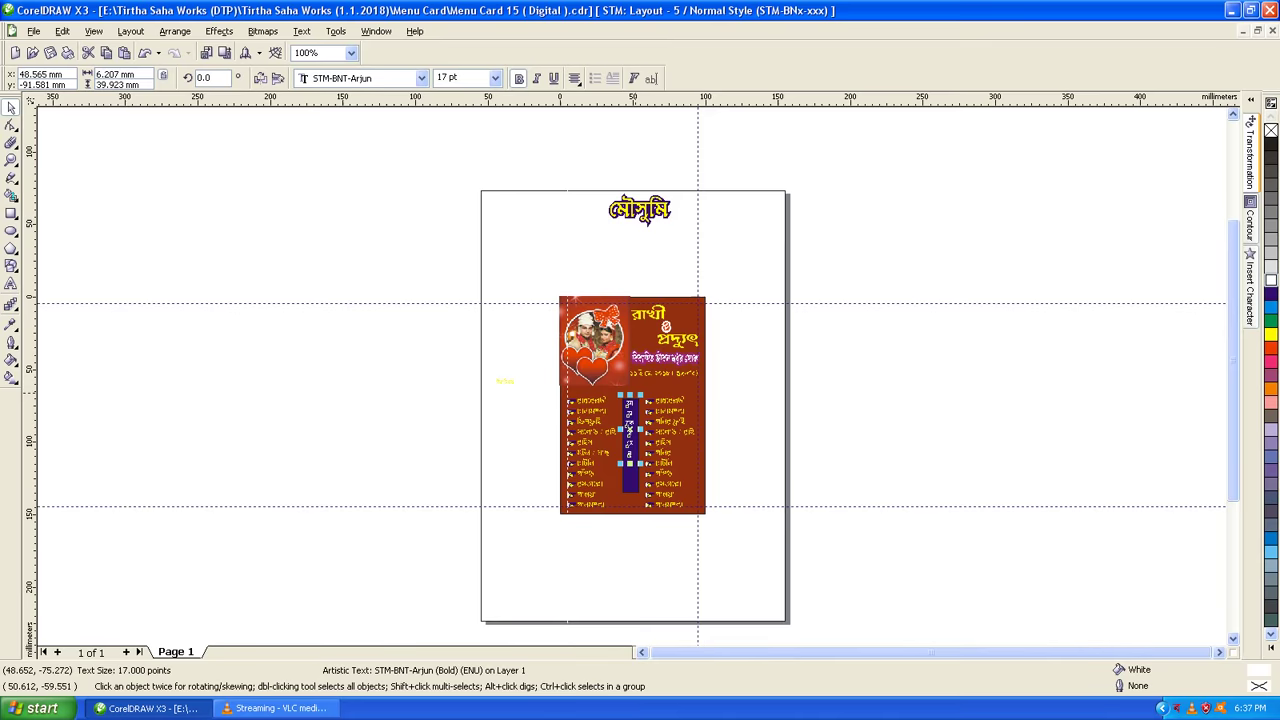
- Enlarge the stacked heading to about 139%, roughly 25.6 pt
scroll(656, 541, up, 1)
drag(622, 386, 624, 434)
scroll(600, 279, up, 1)
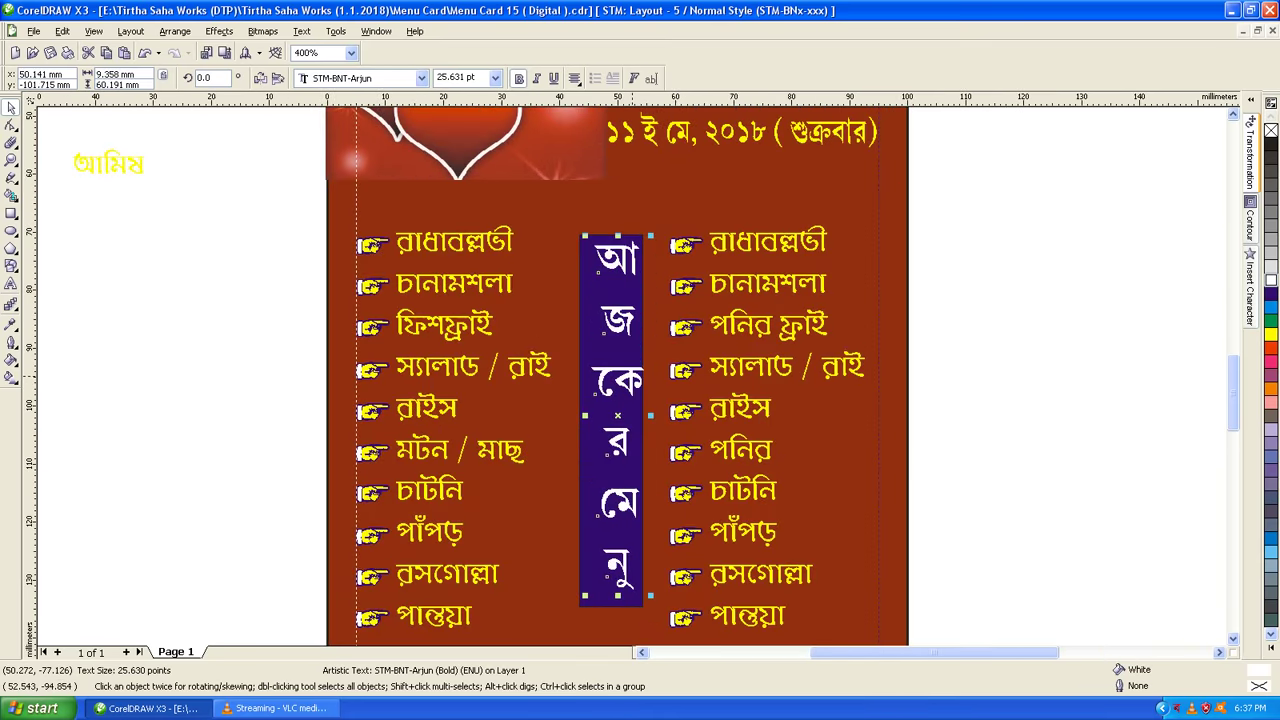
drag(632, 375, 626, 375)
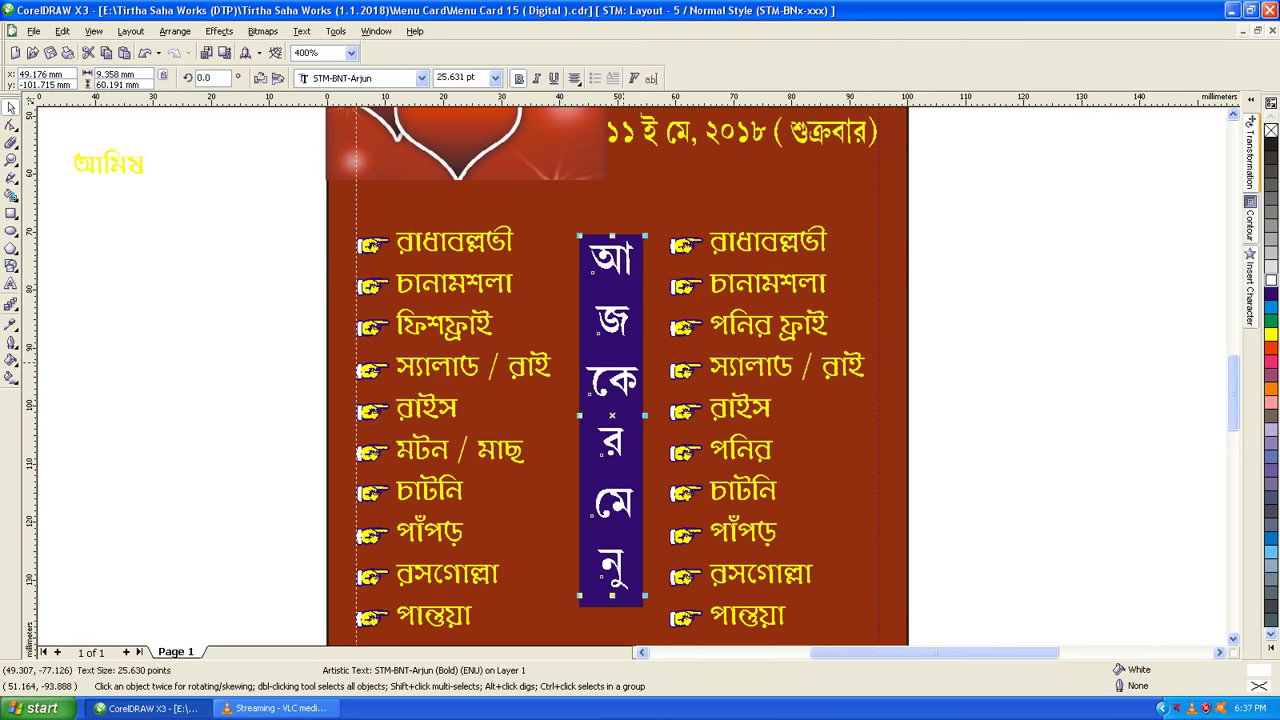
- Centre the vertical heading on the blue bar
shift+click(621, 232)
key(alt+a)
key(a)
key(a)
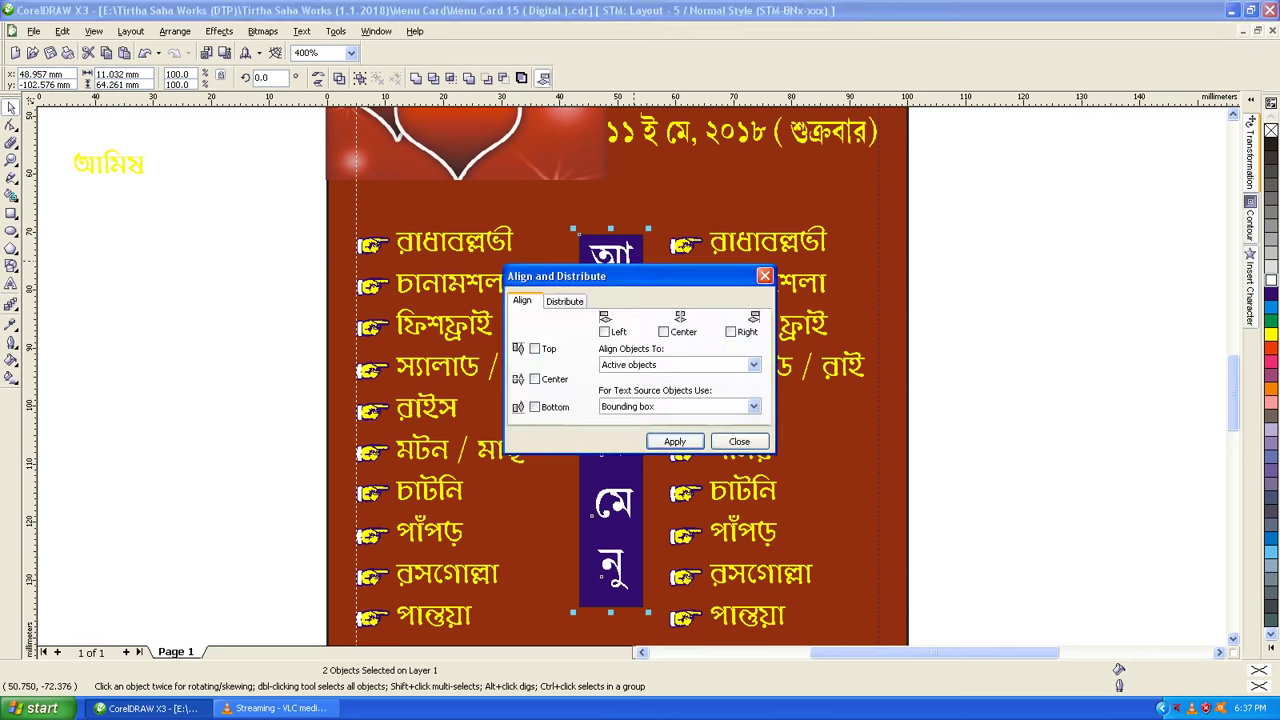
key(c)
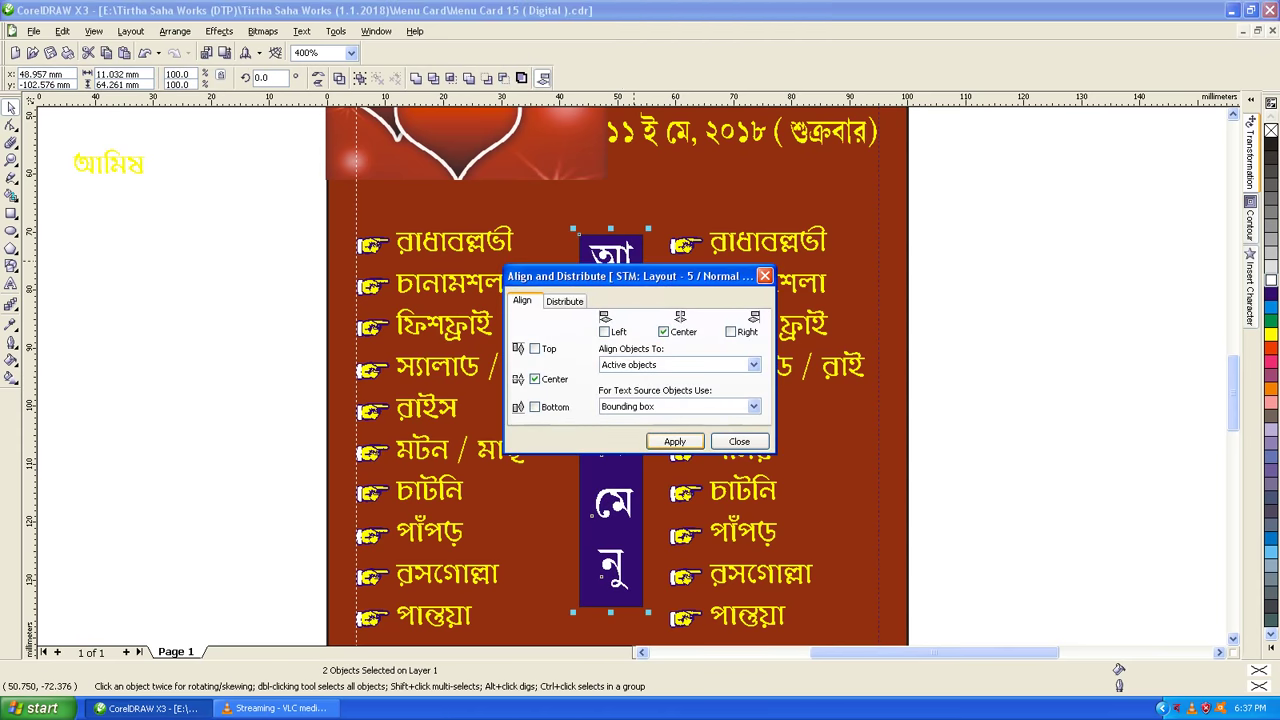
key(Escape)
key(Escape)
key(F3)
key(F3)
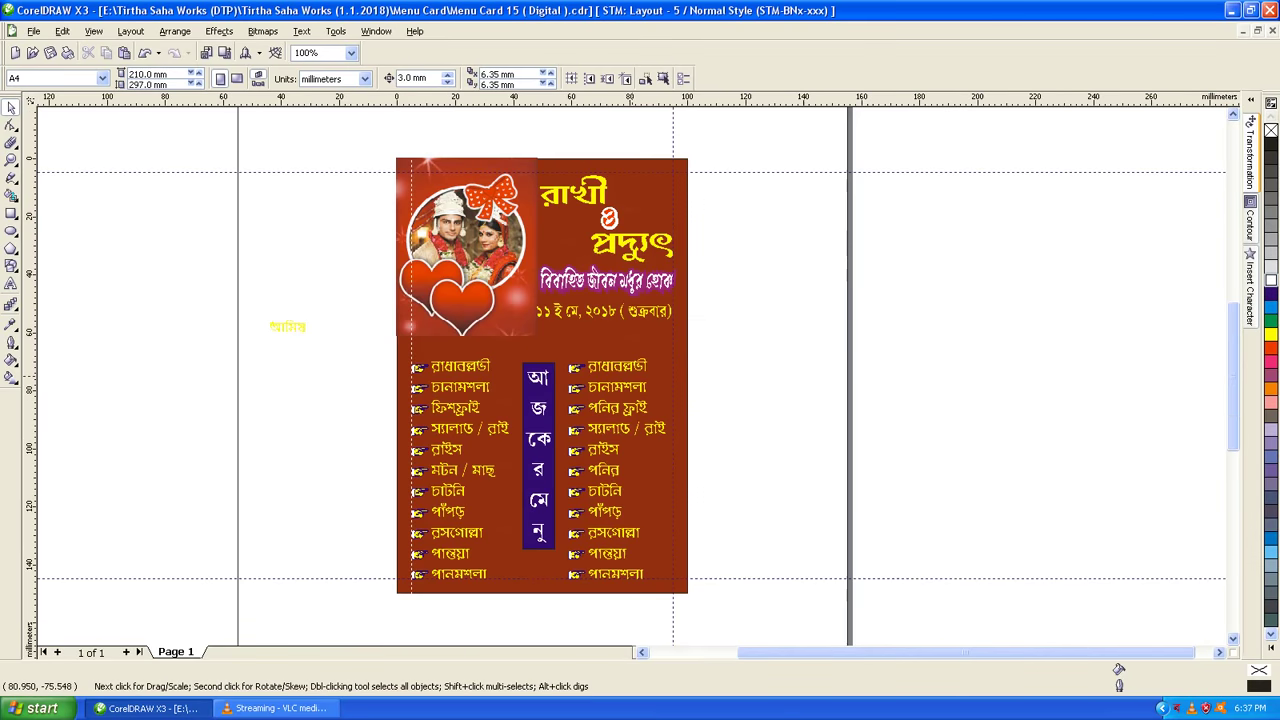
key(F3)
mouse_move(590, 185)
mouse_down()
mouse_move(890, 306)
mouse_move(888, 294)
mouse_up()
- Move the আমিষ heading onto the card above the left menu column and colour it white
scroll(681, 315, up, 5)
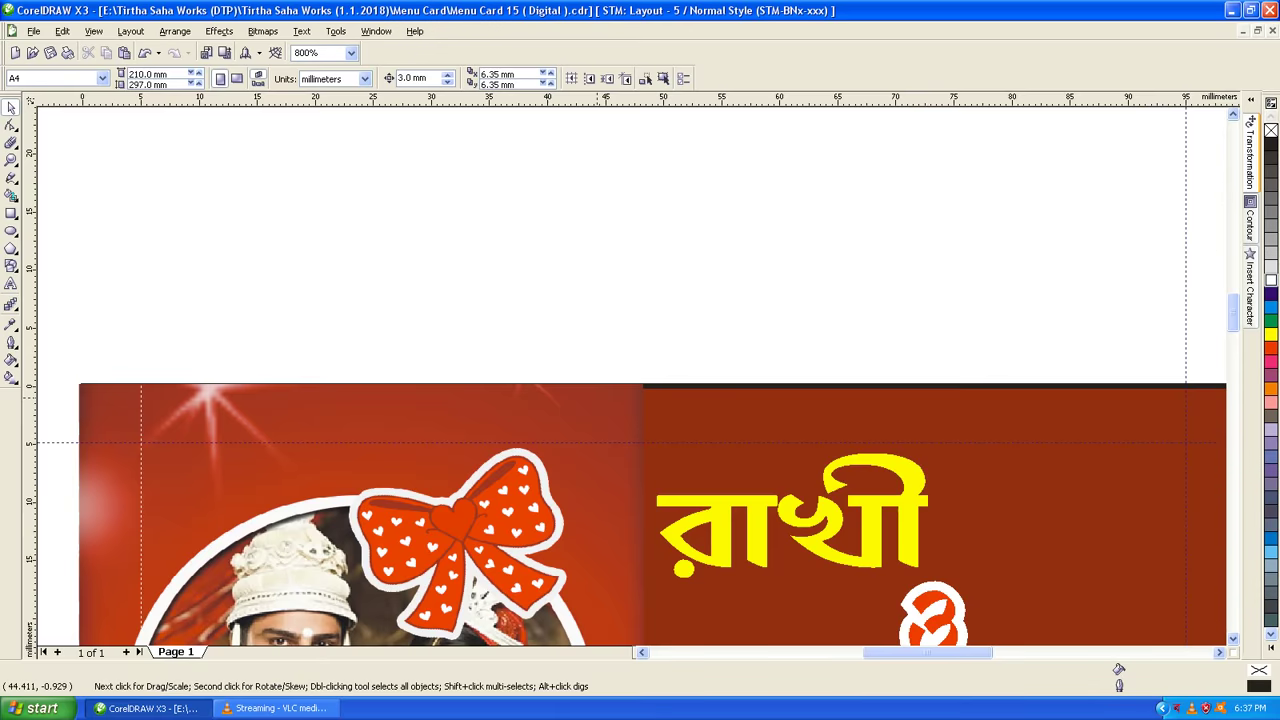
click(598, 396)
scroll(598, 396, up, 2)
scroll(995, 378, down, 2)
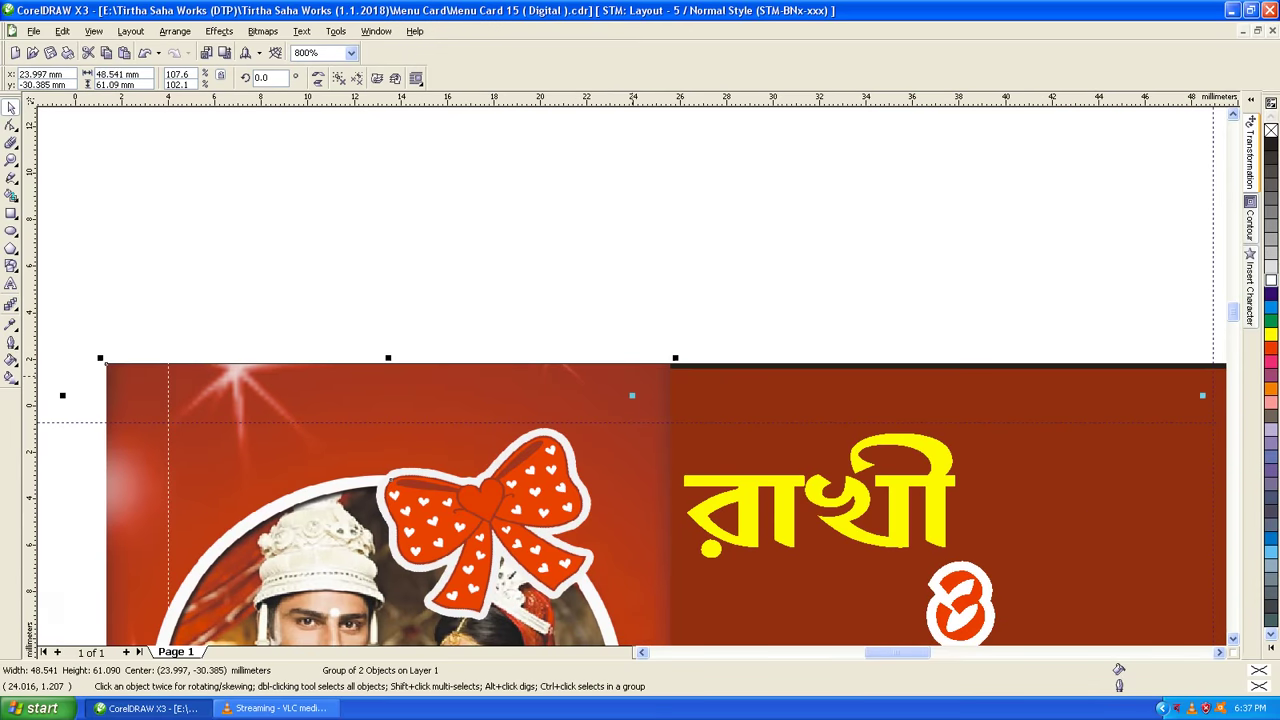
scroll(632, 396, up, 2)
scroll(632, 396, down, 4)
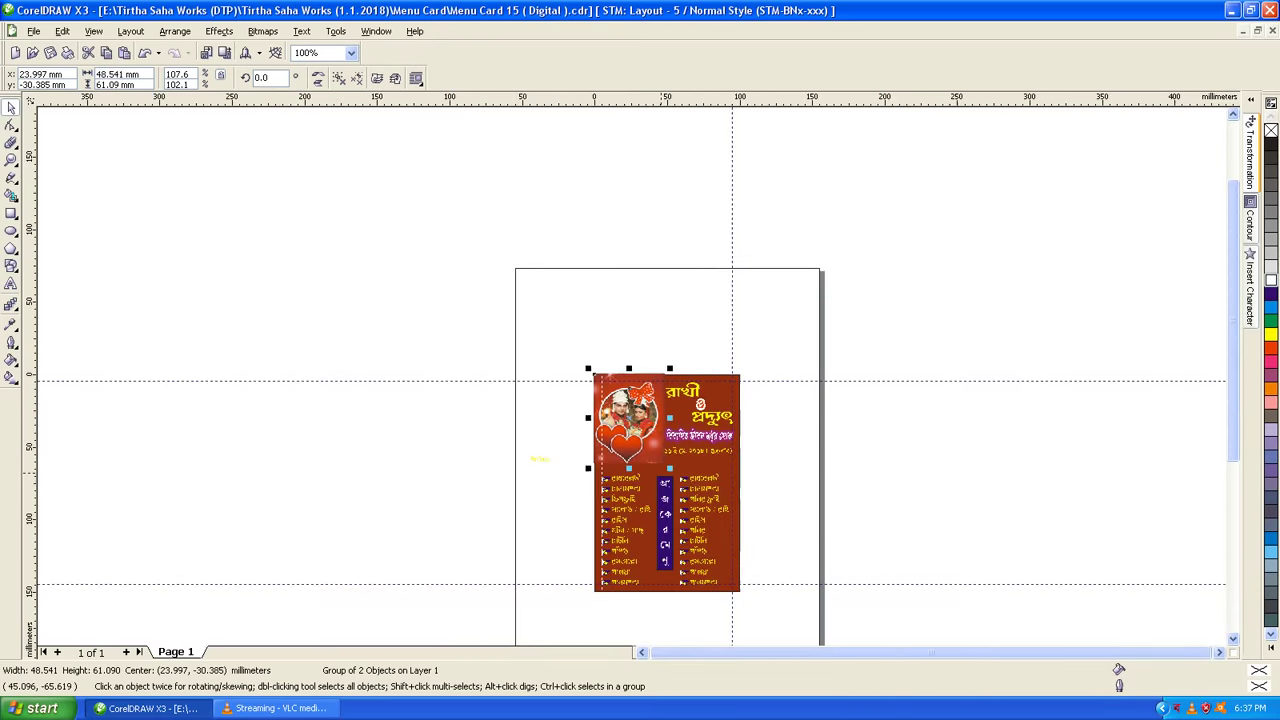
scroll(625, 473, up, 2)
drag(283, 432, 636, 470)
scroll(726, 595, up, 1)
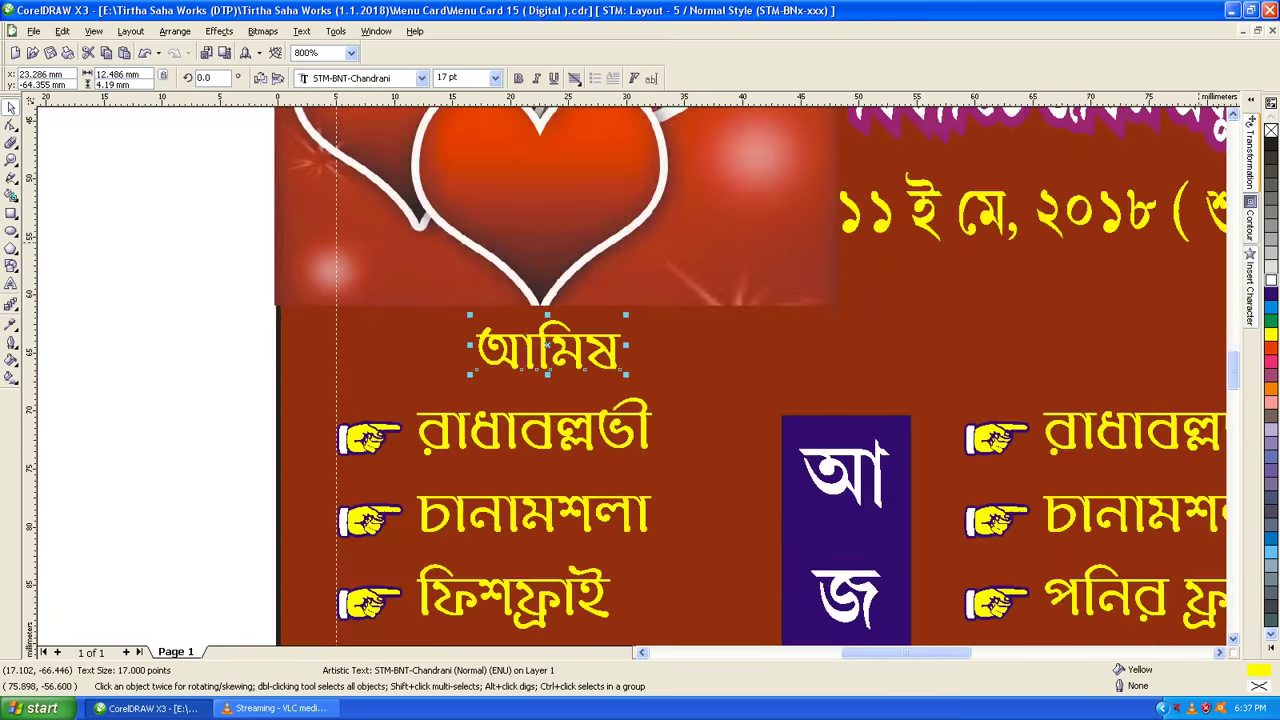
click(1271, 280)
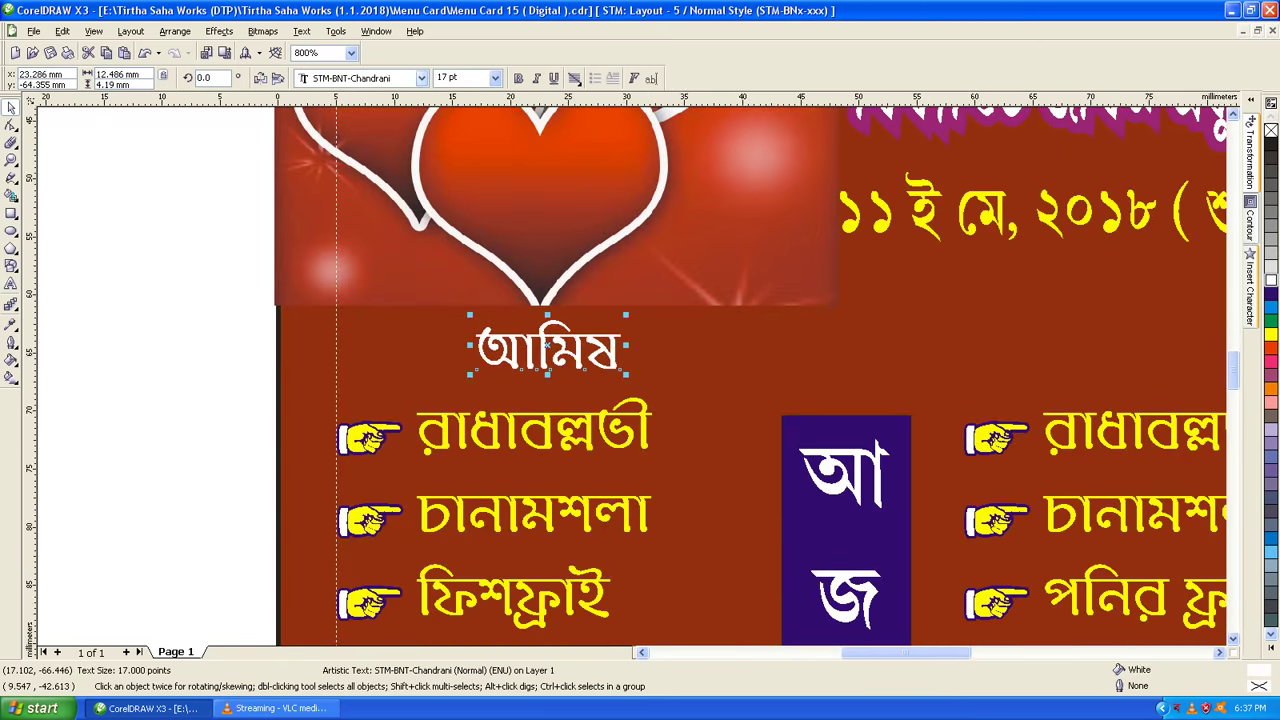
- Set the heading font to STM-BNT-Niloy and shift it slightly left
click(421, 78)
key(Down)
key(Down)
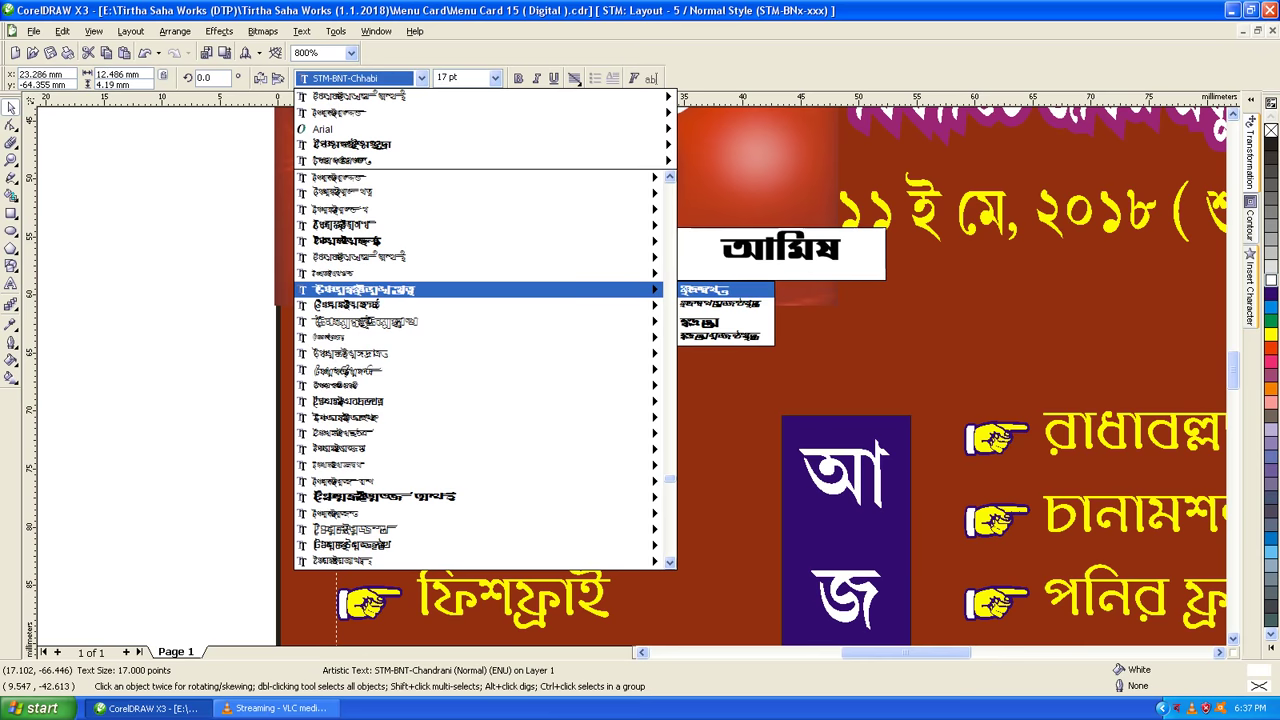
key(Down)
key(Down)
key(Down)
key(Down)
key(Down)
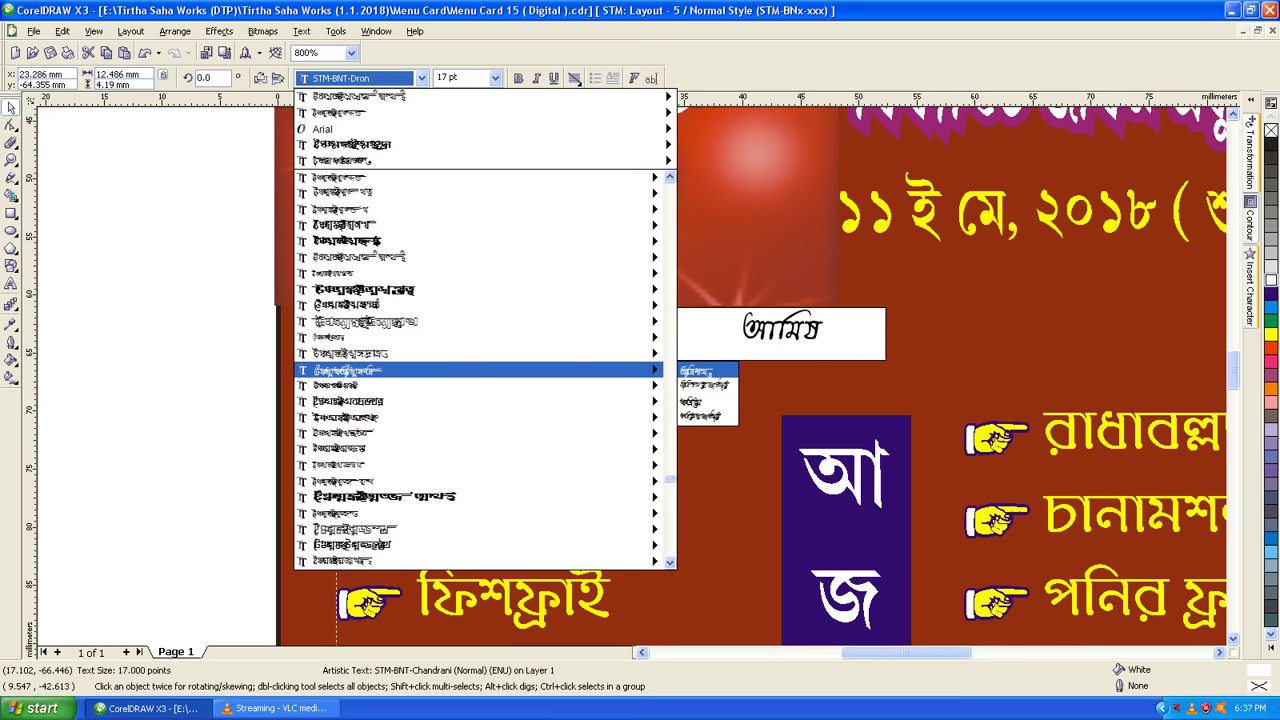
key(Down)
key(Down)
key(Down)
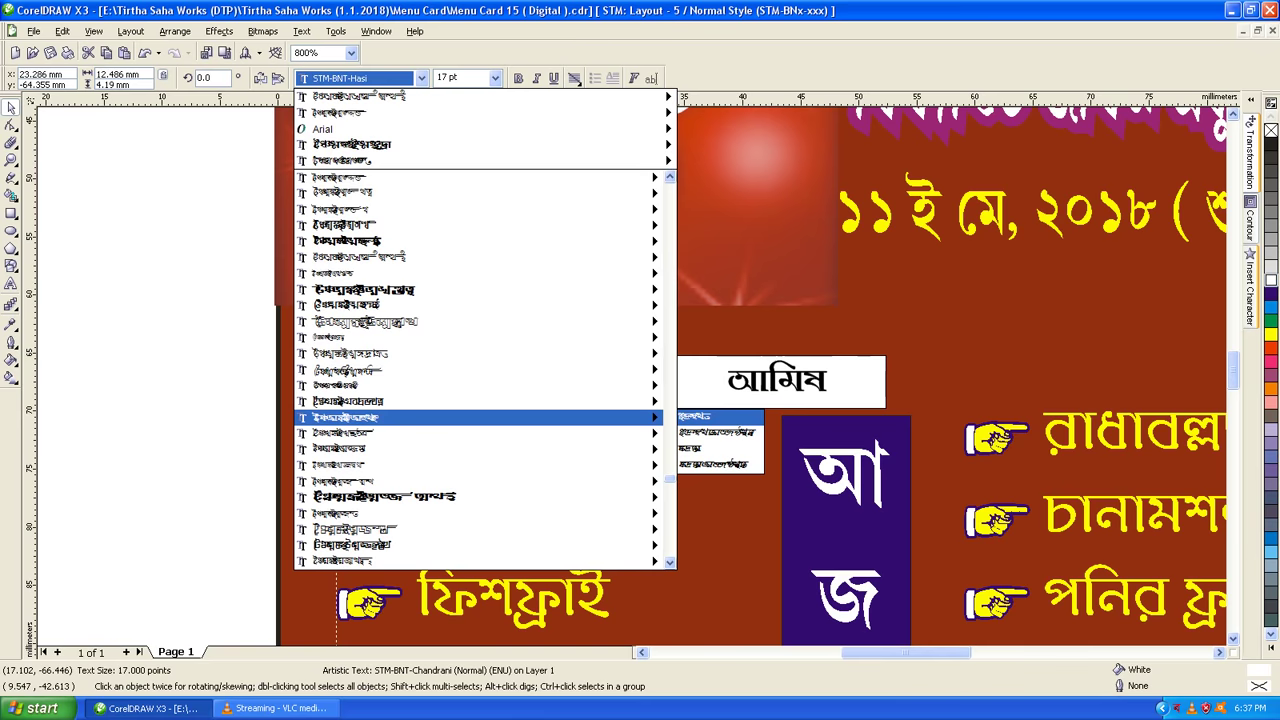
key(Down)
key(Down)
key(Down)
key(Return)
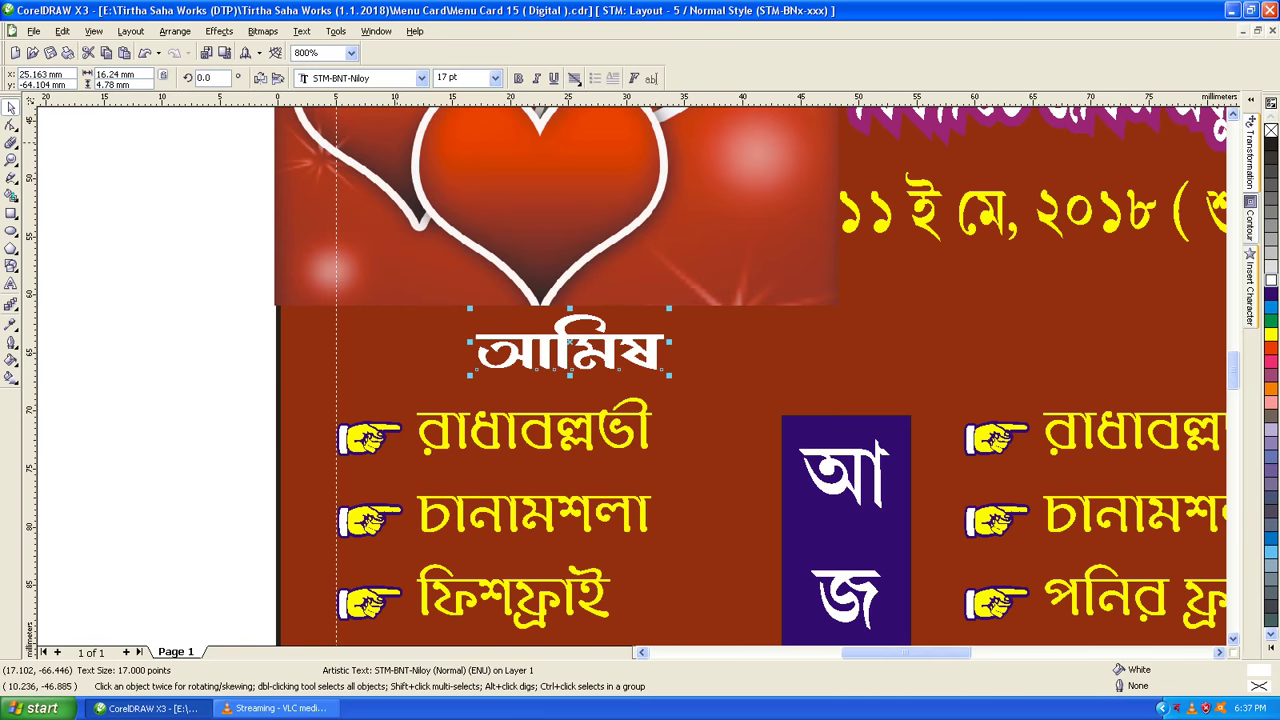
drag(611, 362, 554, 372)
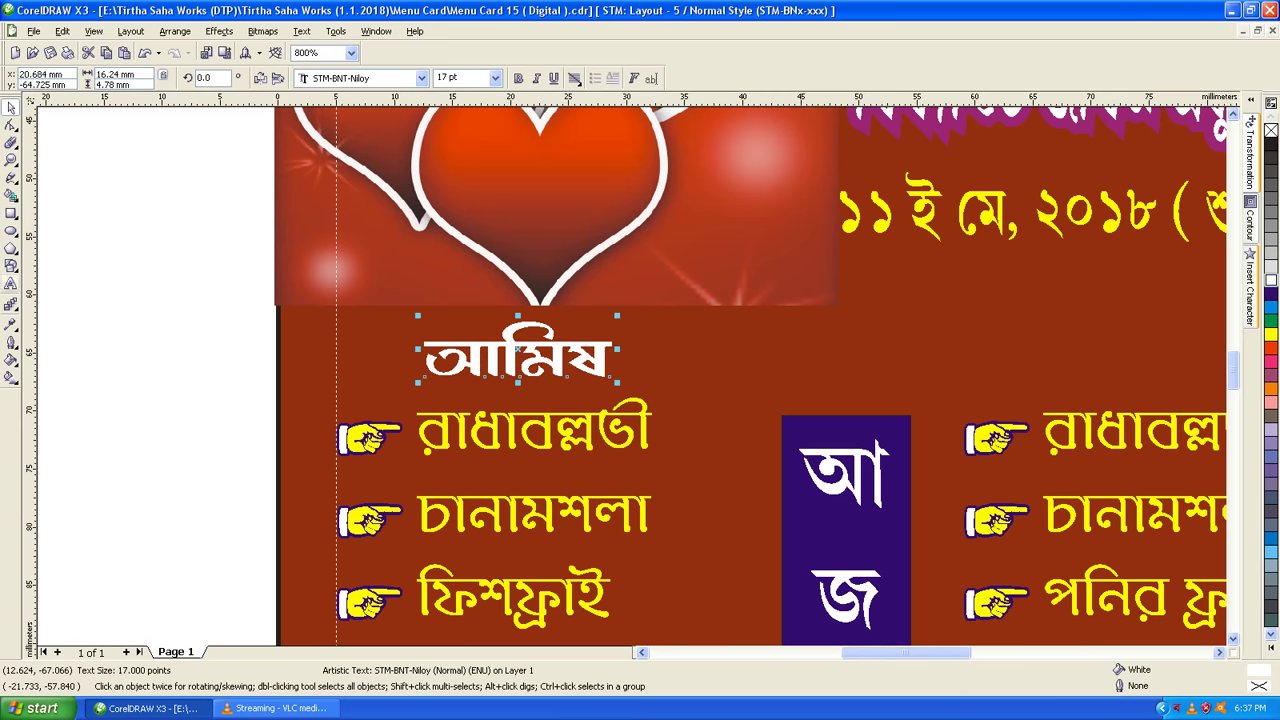
- Frame the heading text as –ঃ আমিষ ঃ– and align it with the left column's bullets
click(11, 284)
text(-)
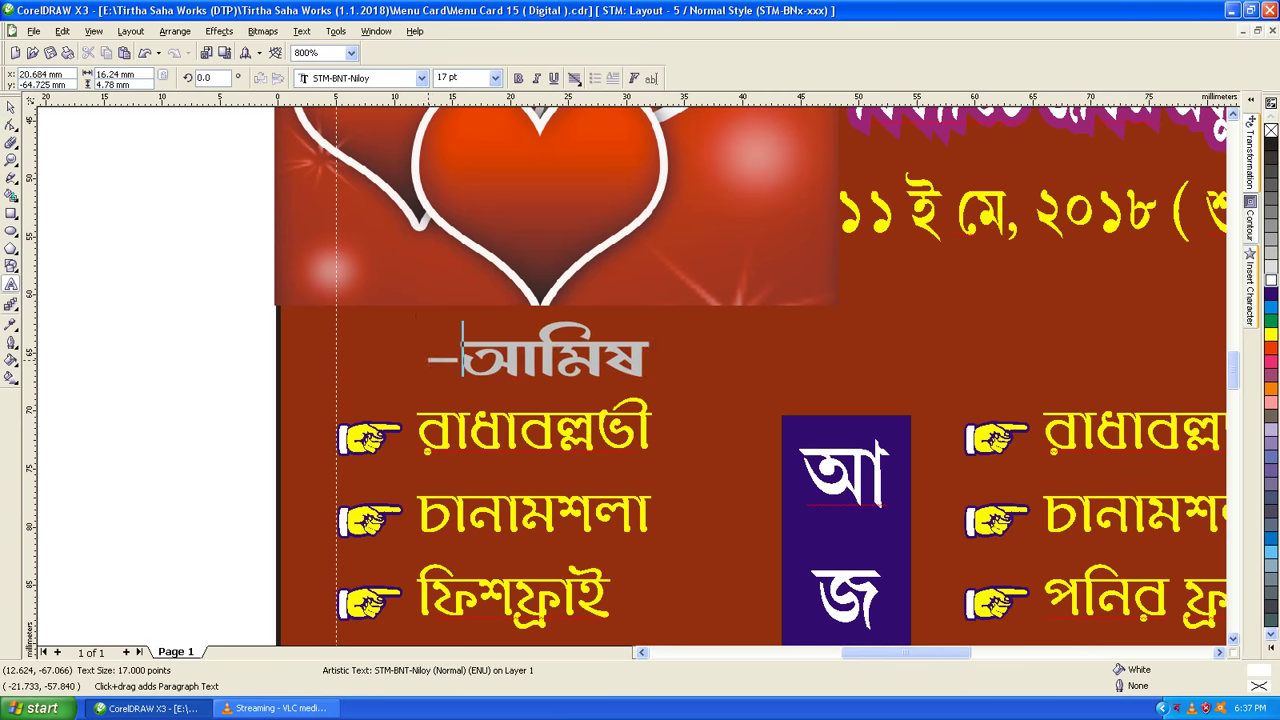
text(ঃ)
key(End)
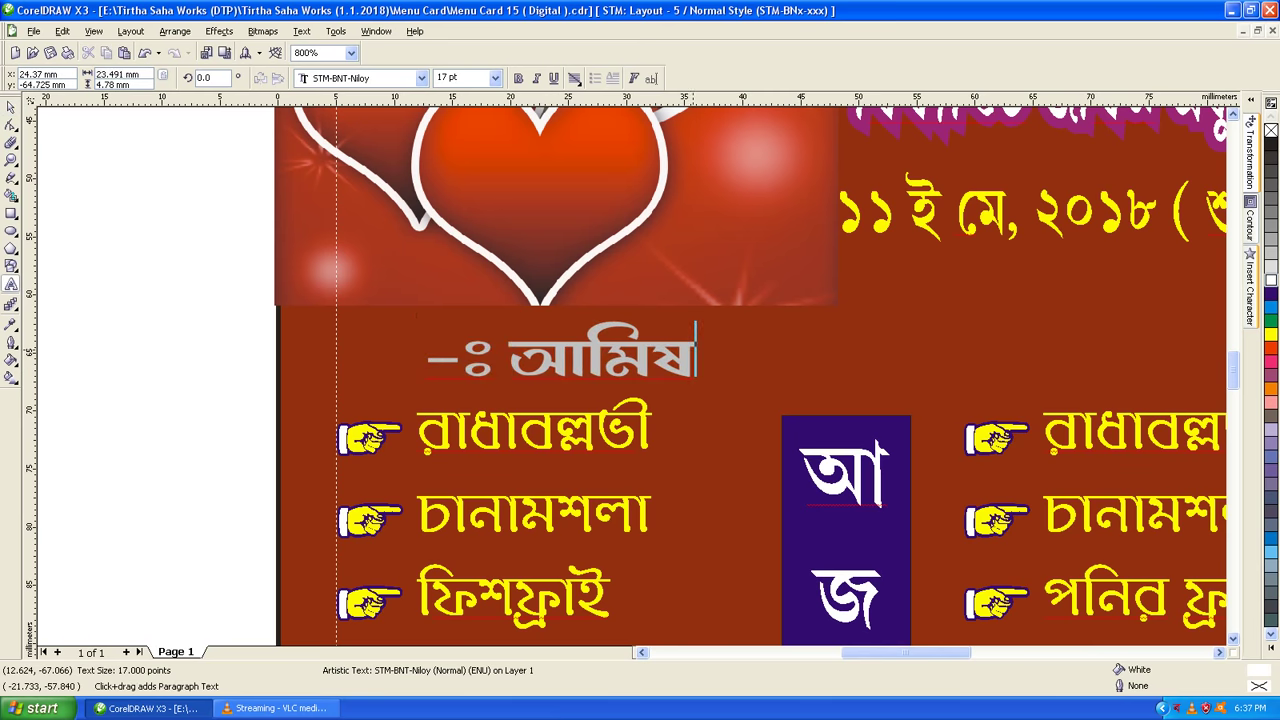
text(_)
text(ঃ-)
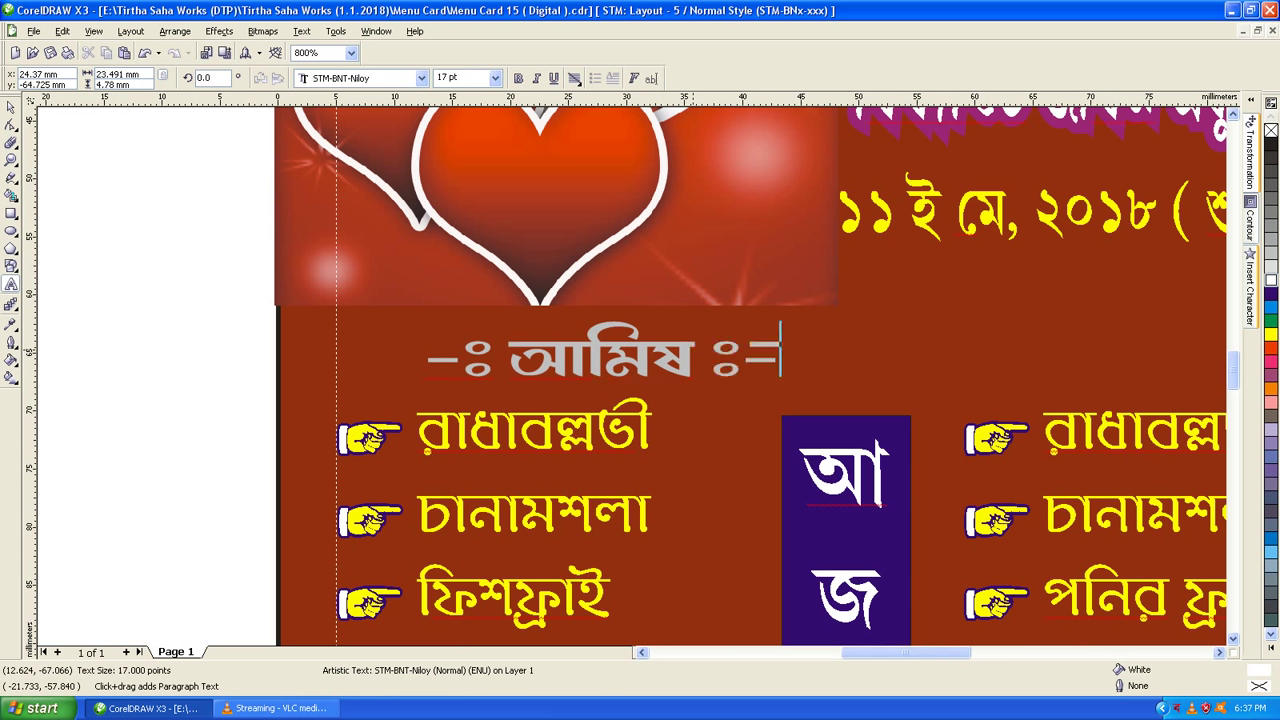
key(BackSpace)
key(BackSpace)
key(BackSpace)
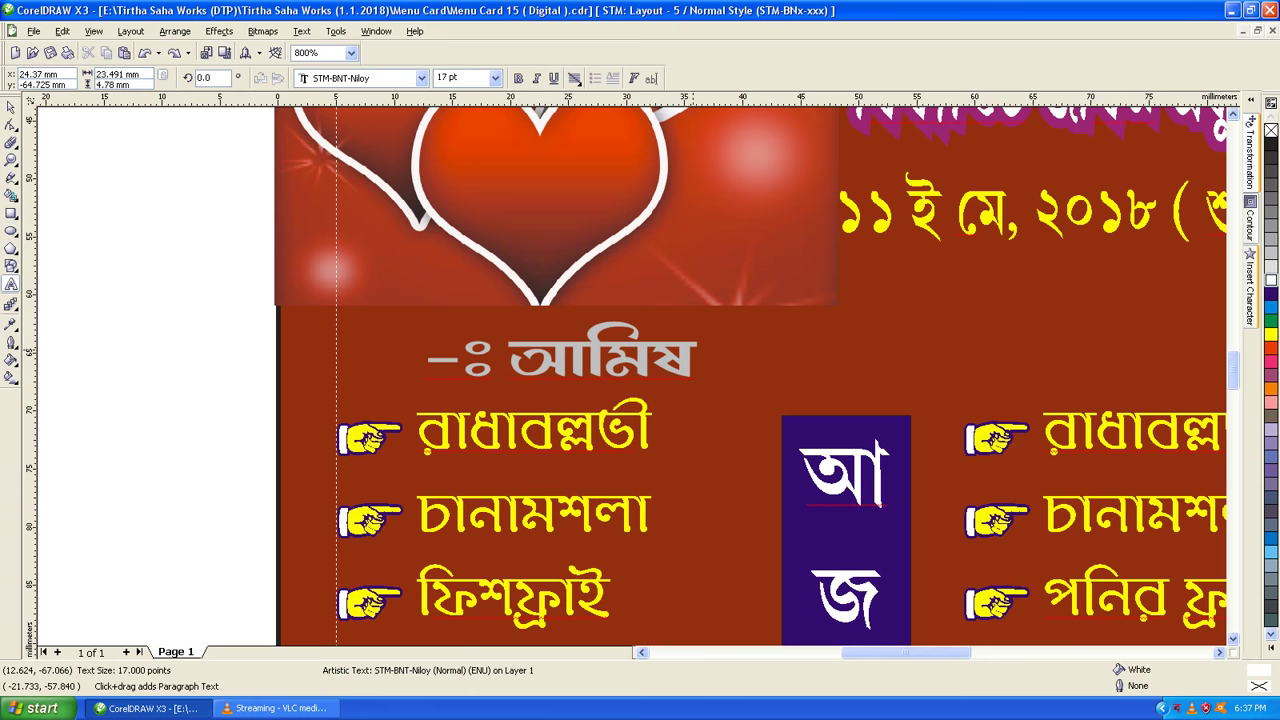
text(ঃ)
text(-)
key(ctrl+space)
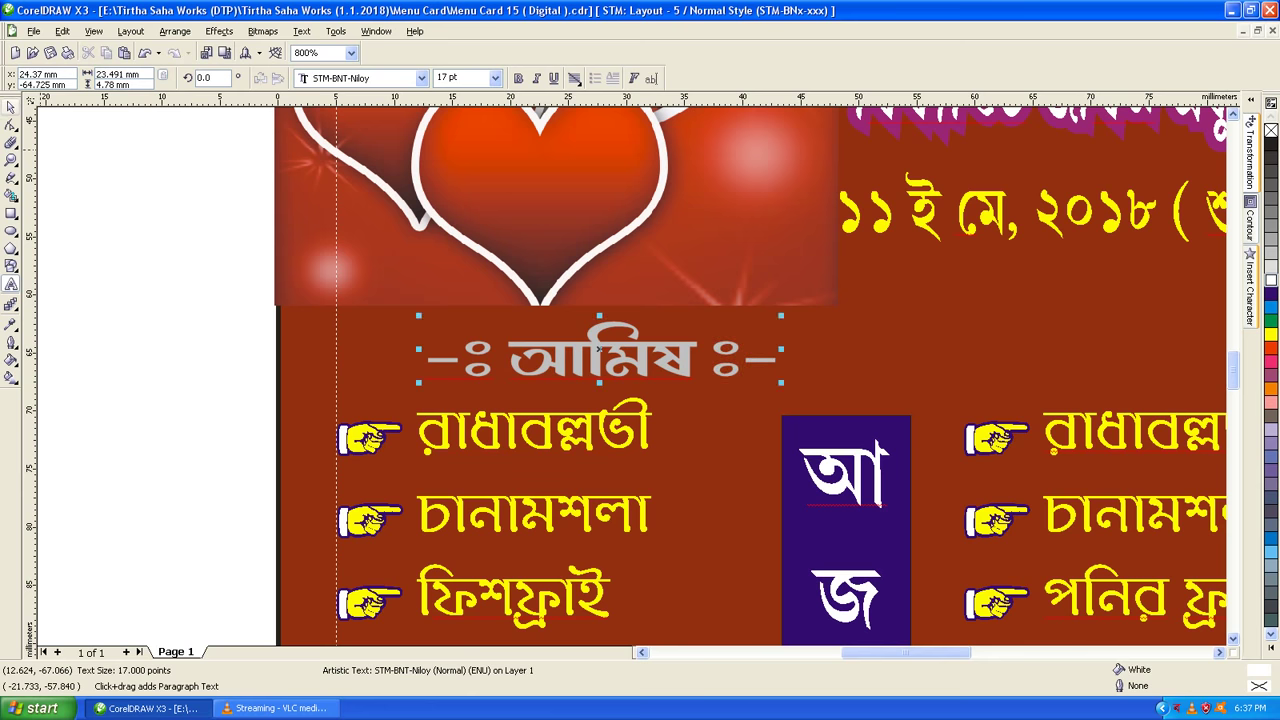
drag(600, 350, 509, 350)
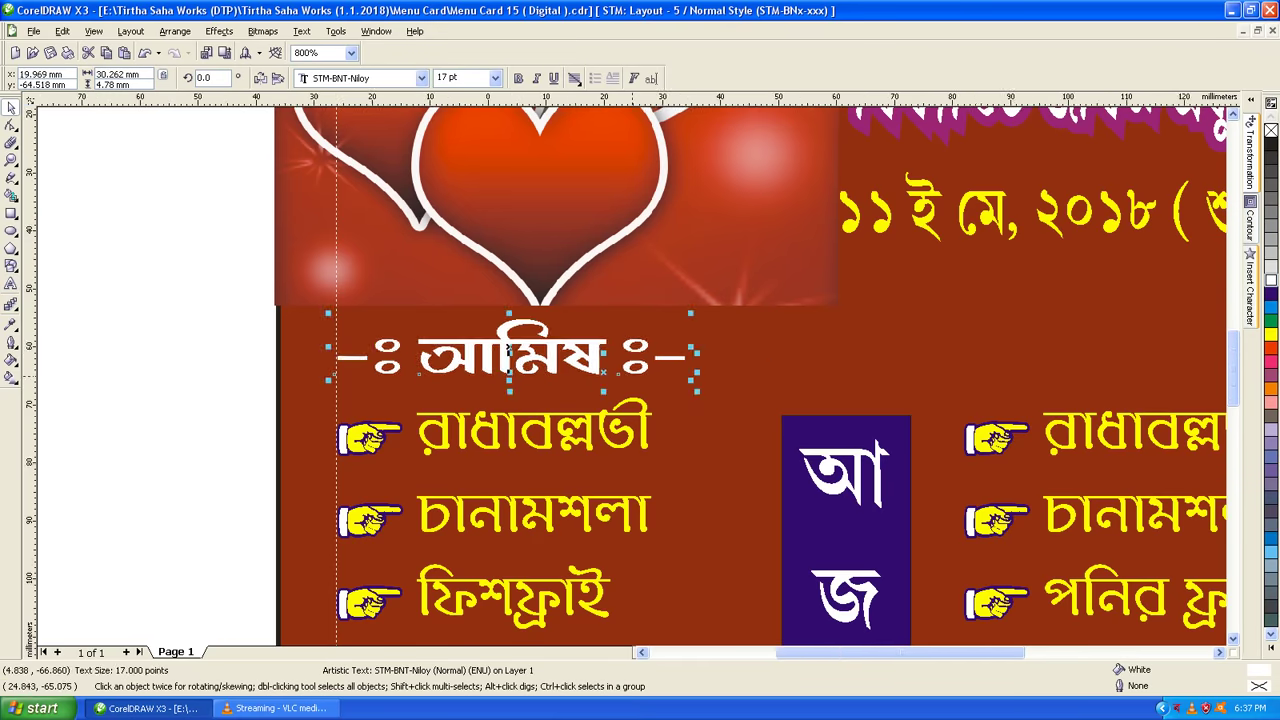
- Place a copy of the আমিষ heading over the right menu column
scroll(626, 342, down, 2)
scroll(988, 386, up, 1)
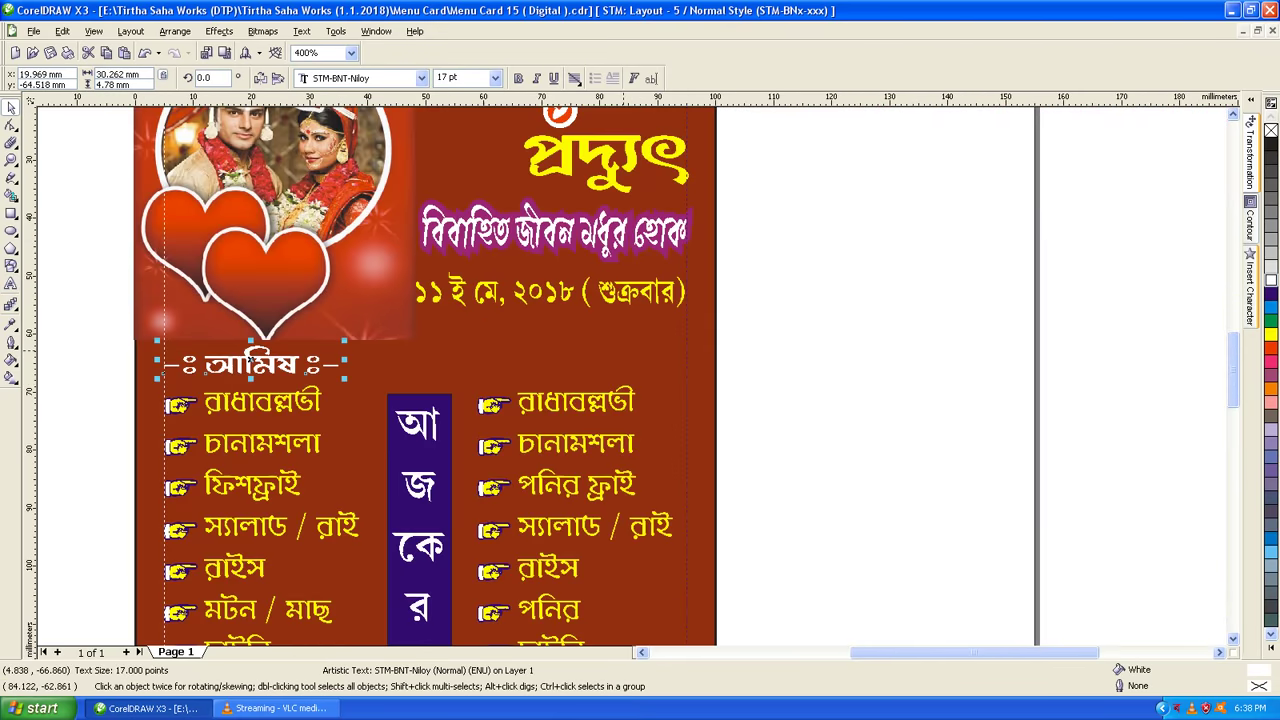
drag(251, 366, 530, 362)
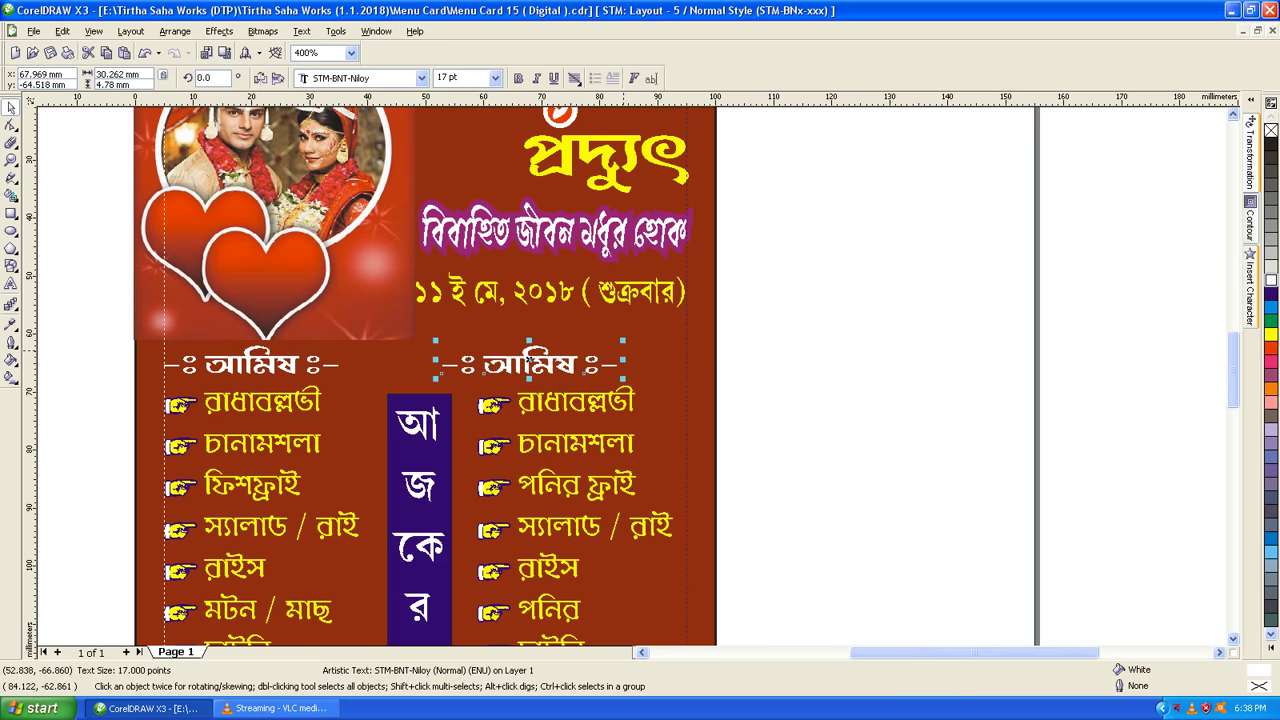
key(Right)
key(Right)
key(Right)
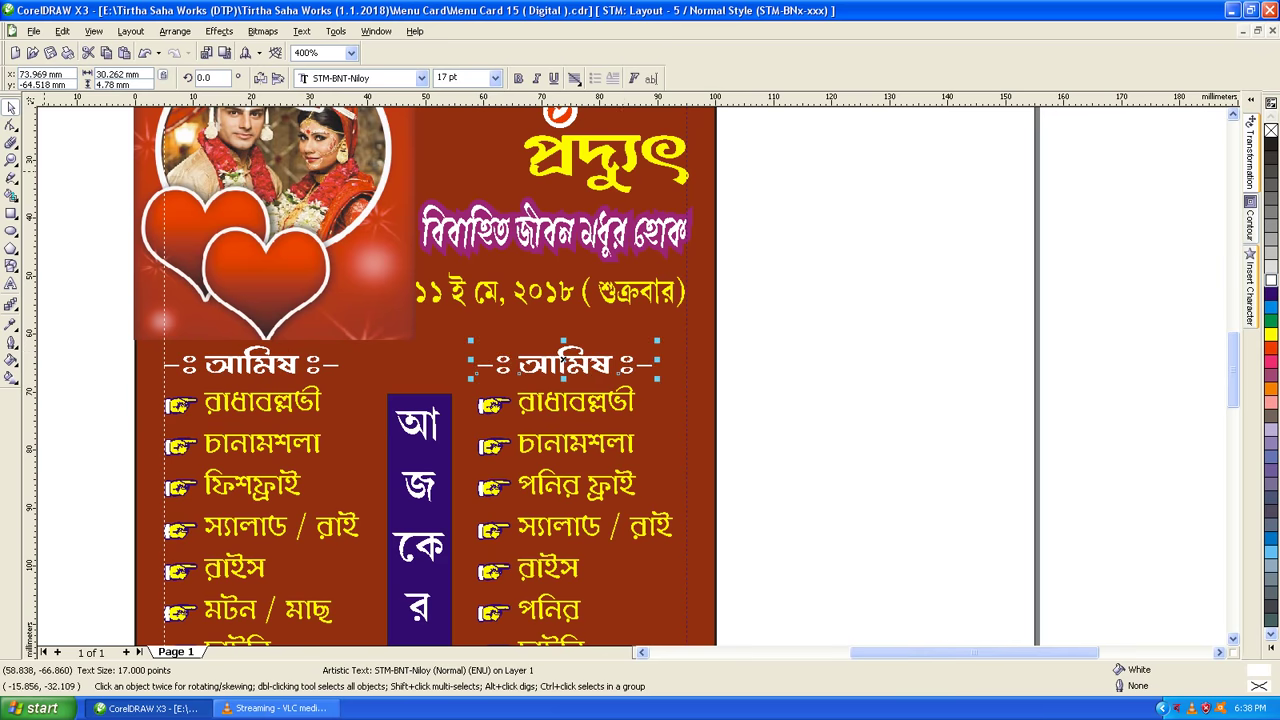
- Change the copied heading to –ঃ নিরামিষ ঃ– and position it above the right column
click(11, 284)
scroll(472, 345, up, 1)
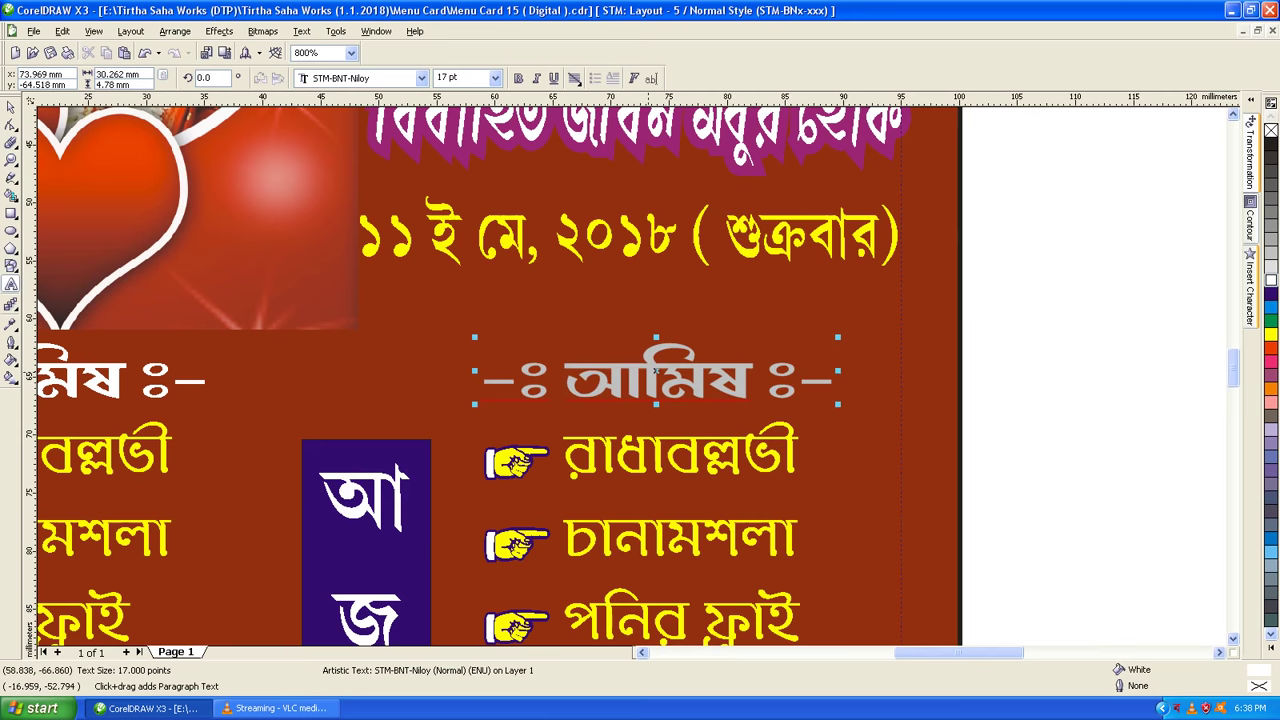
drag(645, 380, 566, 380)
text(নি)
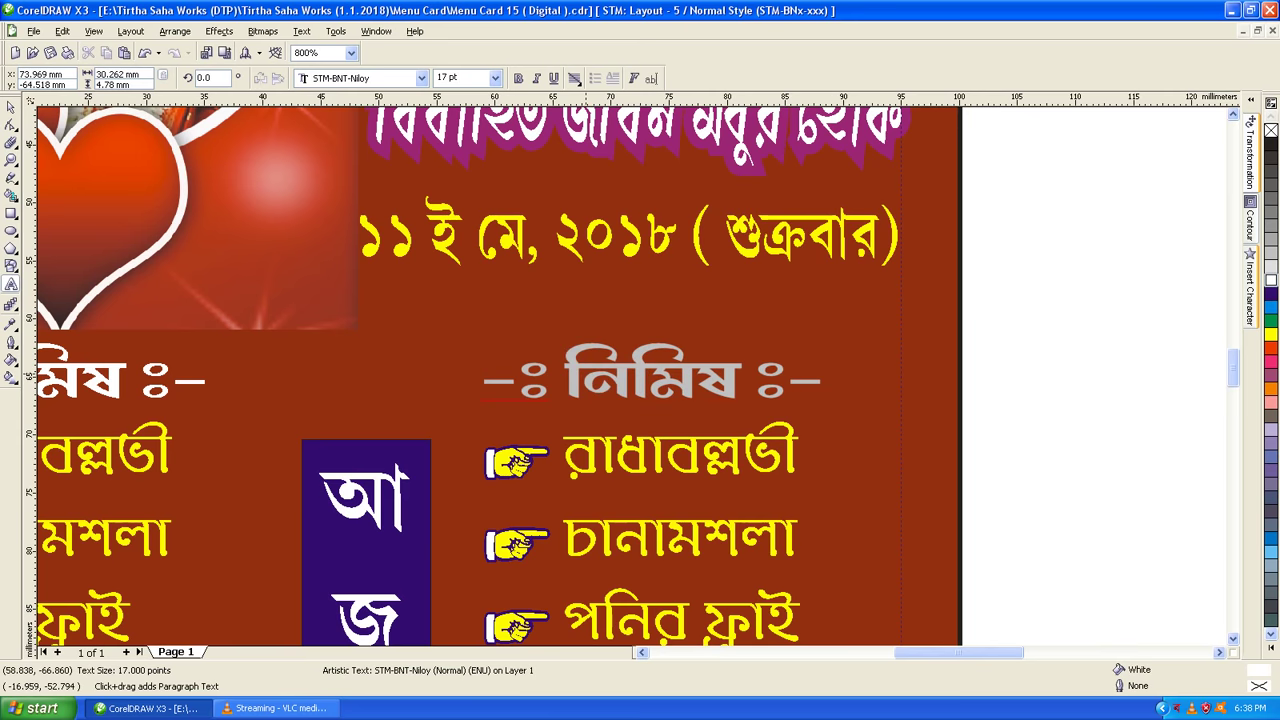
text(রা)
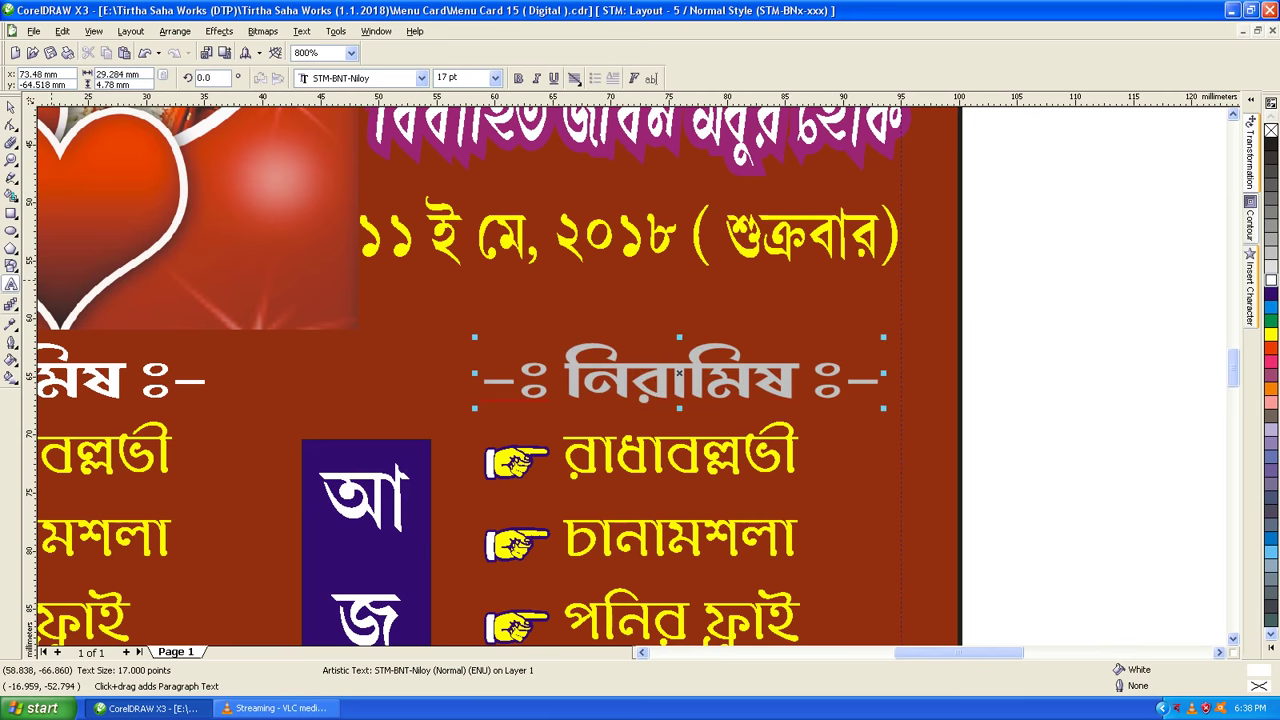
click(11, 107)
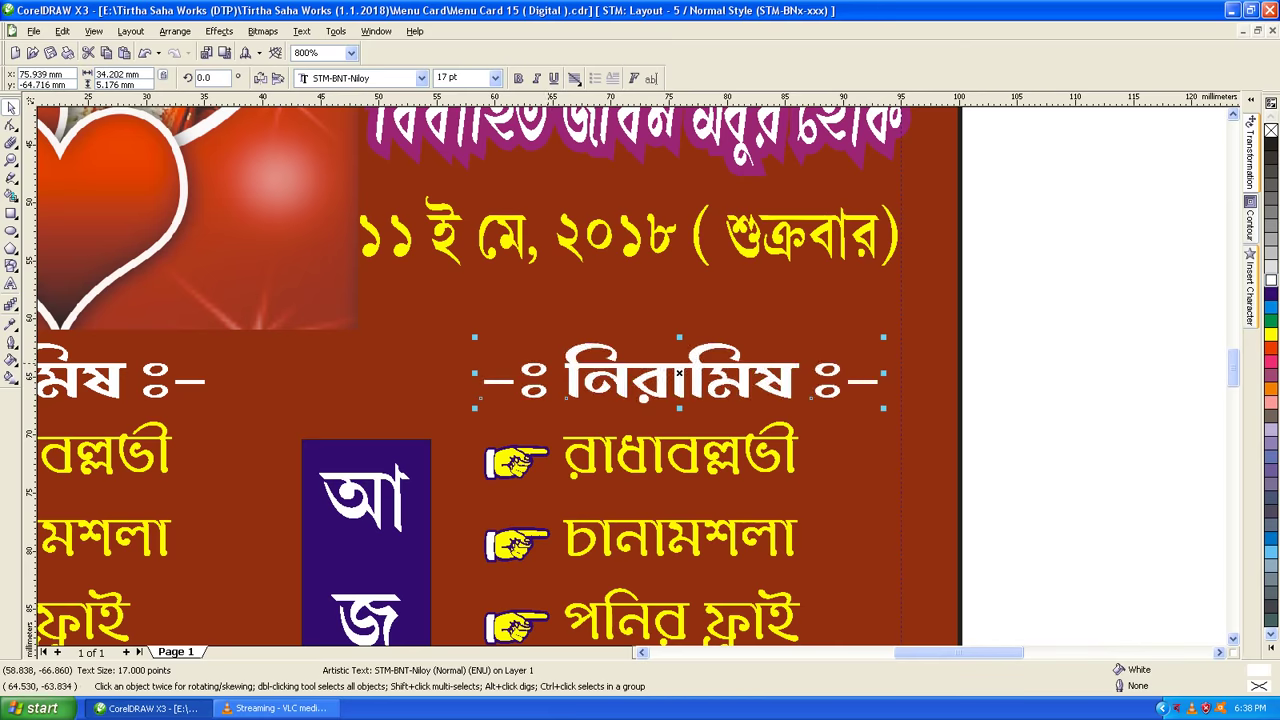
drag(546, 364, 579, 369)
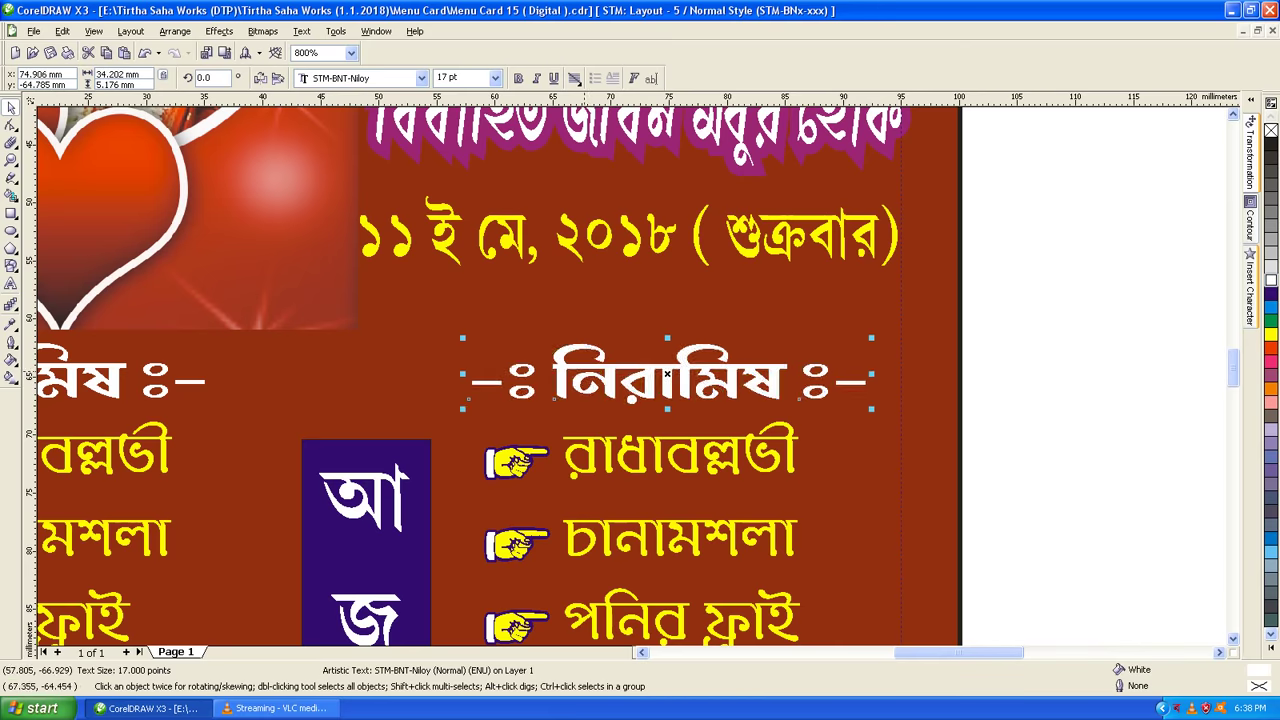
scroll(579, 369, down, 2)
key(Escape)
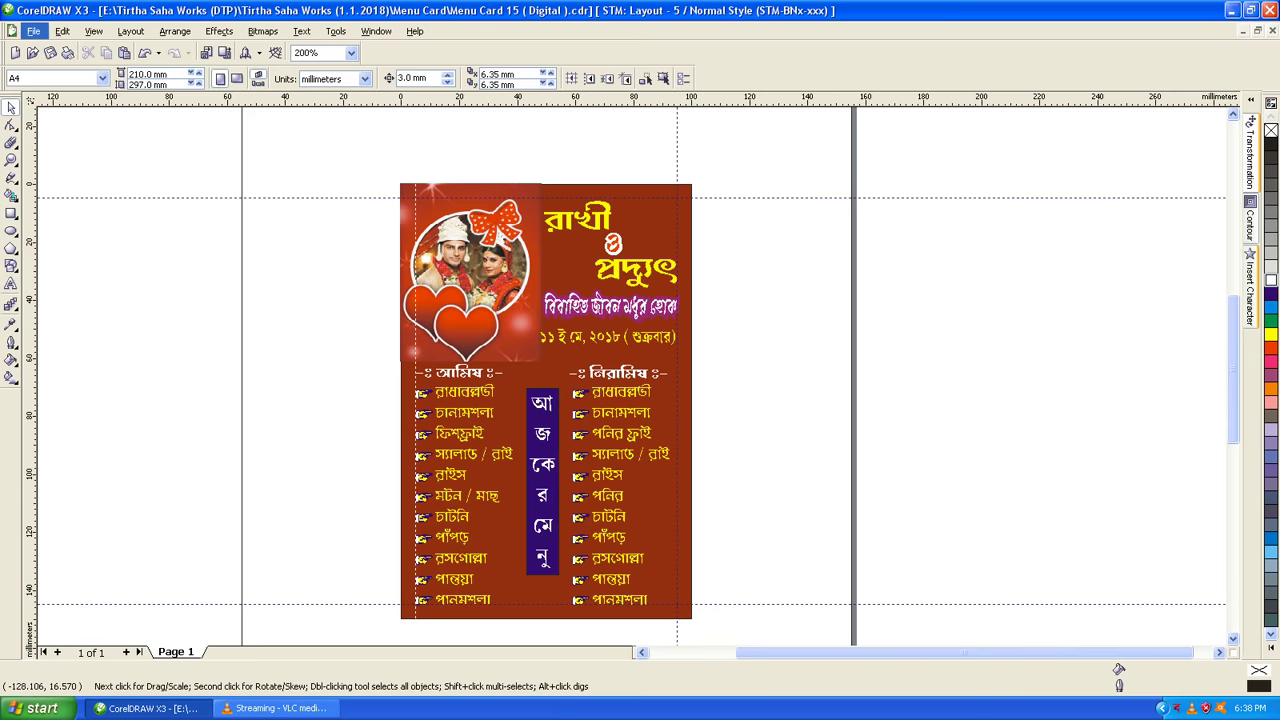
- Open Menu Card 231 ( Lokenath Catering ) Calender Desing.cdr from Tirtha Saha Works (1.1.2017) > Menu Card
click(33, 31)
click(53, 79)
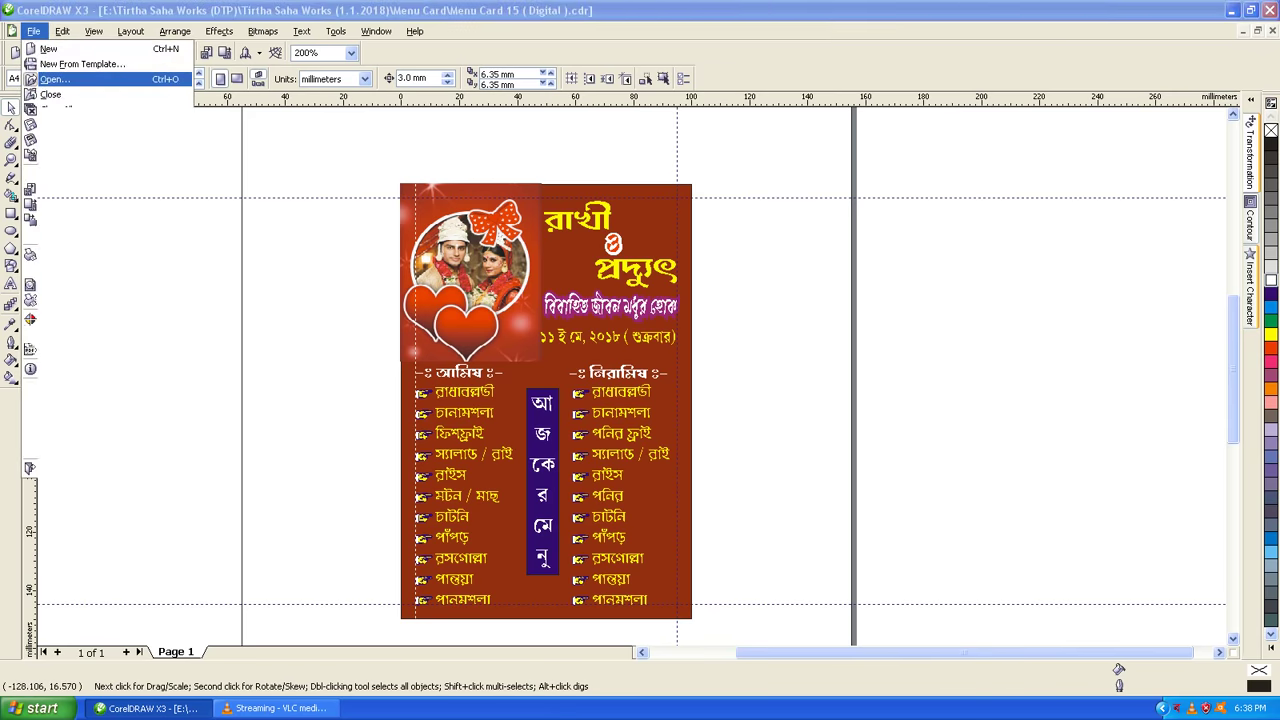
key(BackSpace)
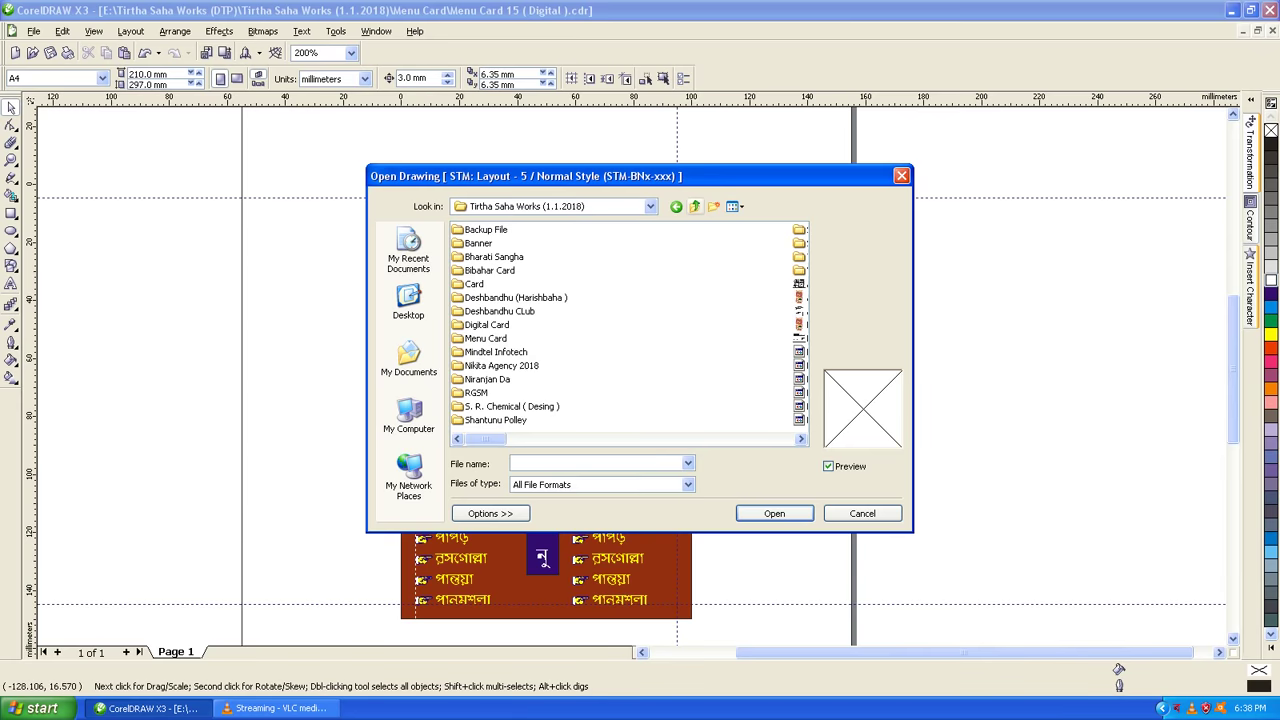
key(BackSpace)
key(Down)
key(Down)
key(Down)
key(Return)
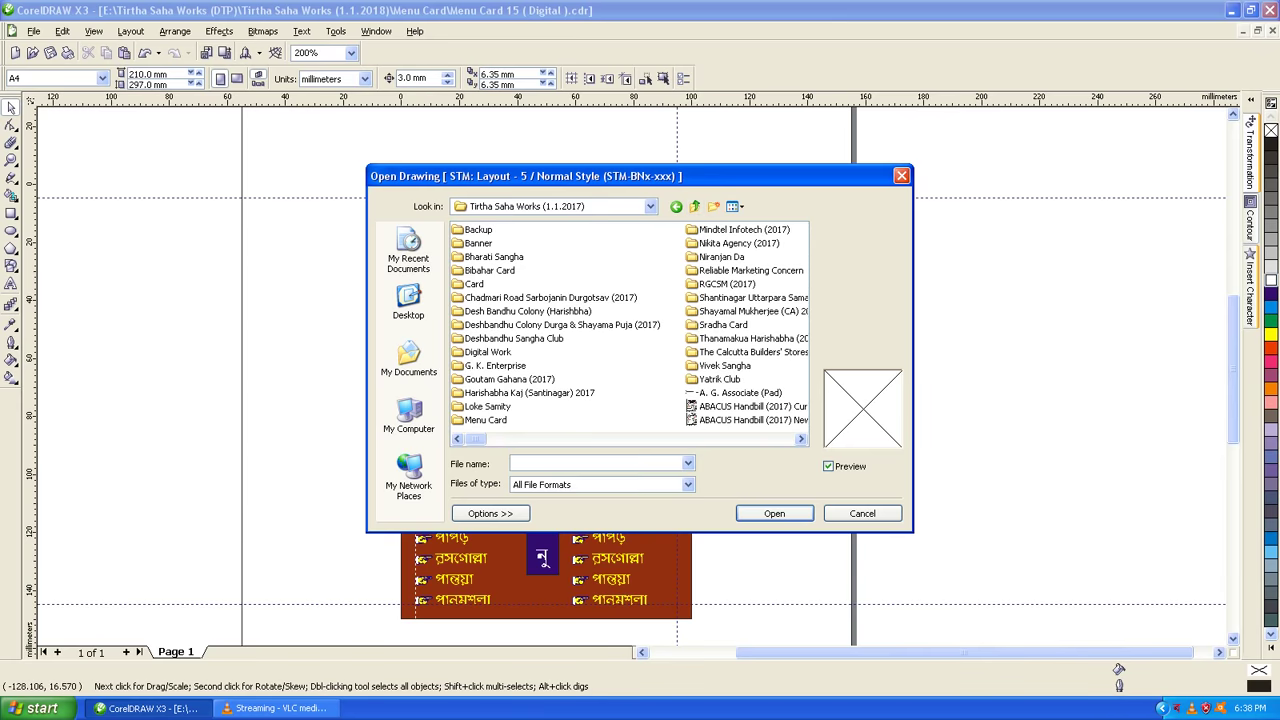
double_click(485, 420)
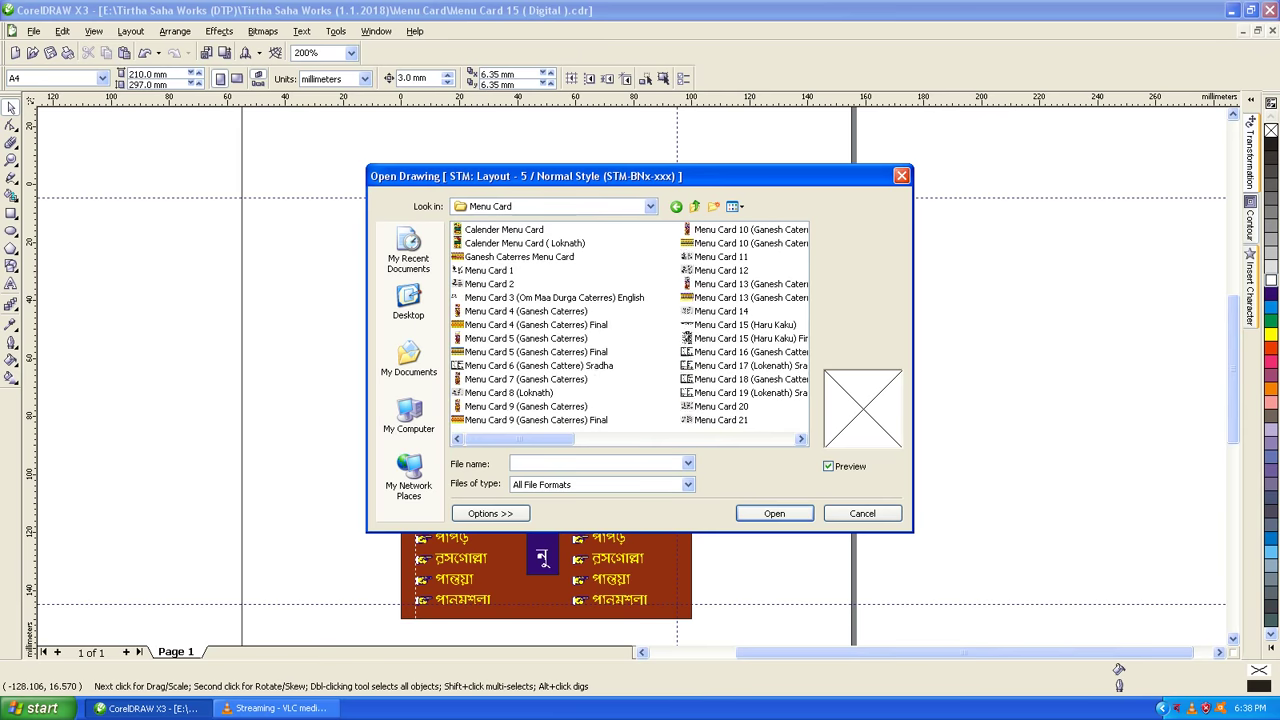
scroll(630, 325, down, 1)
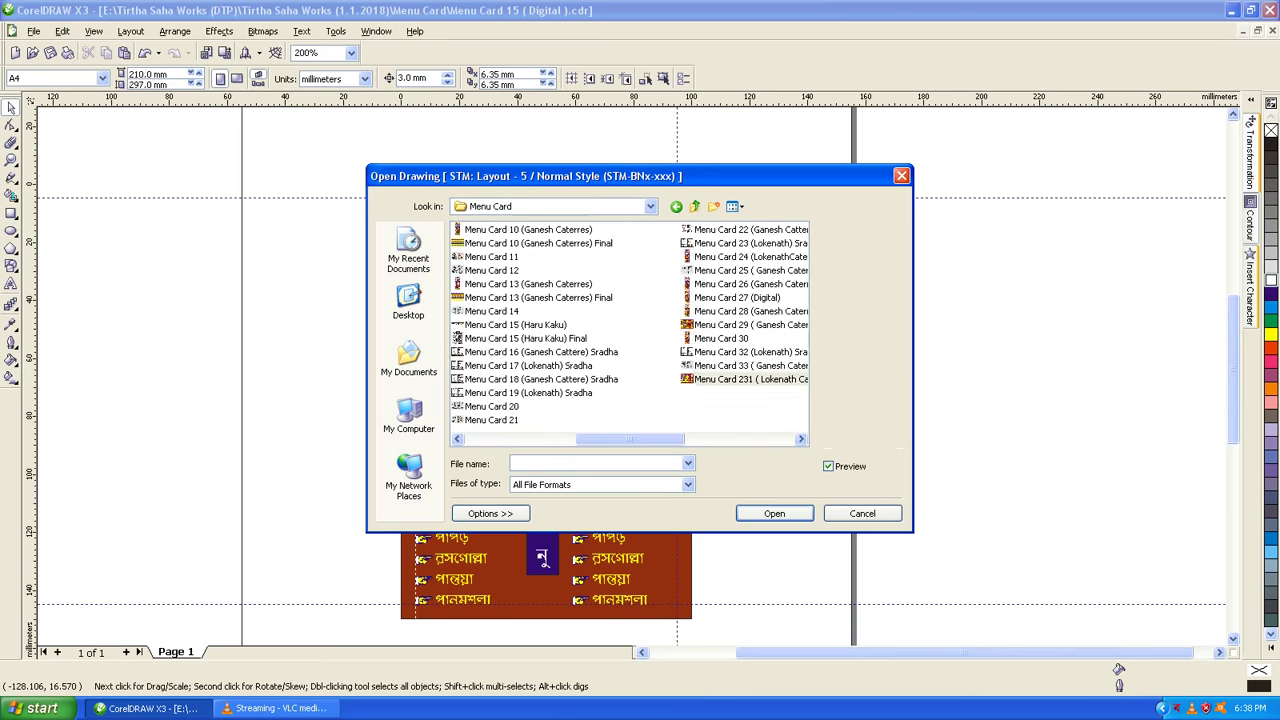
key(End)
key(Return)
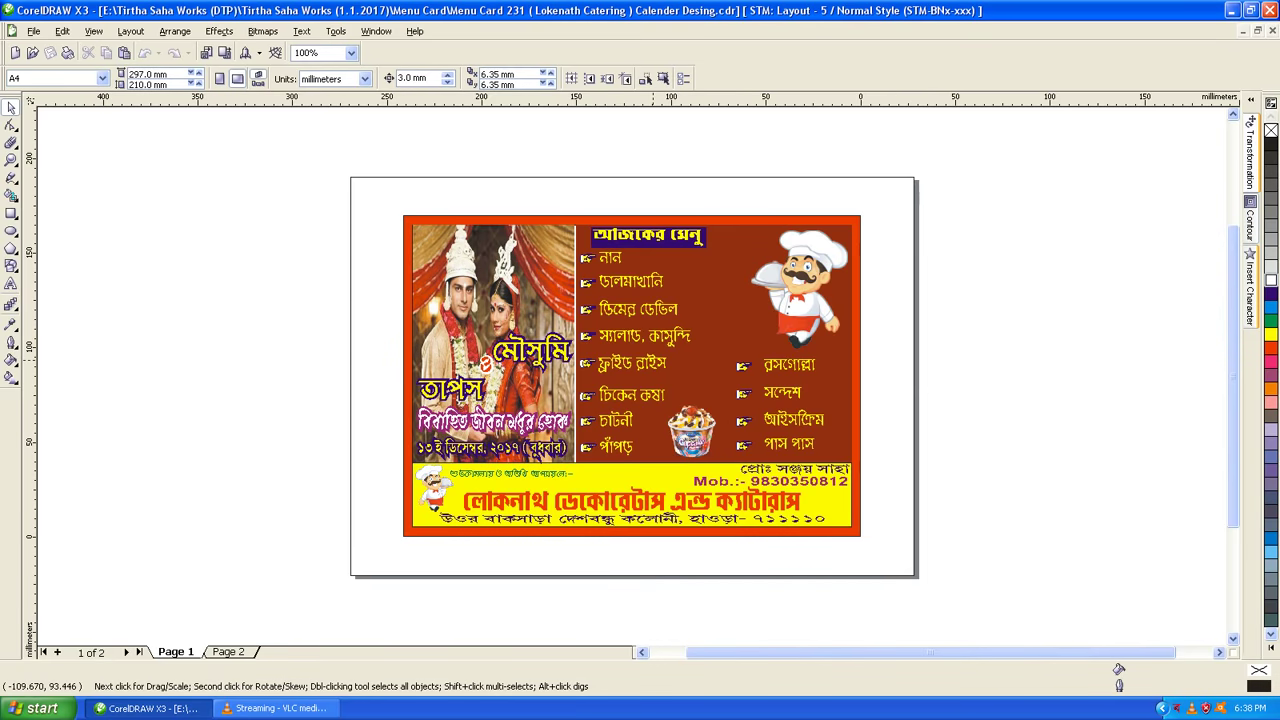
- Select the ice-cream cupcake picture in the open drawing
scroll(652, 357, up, 2)
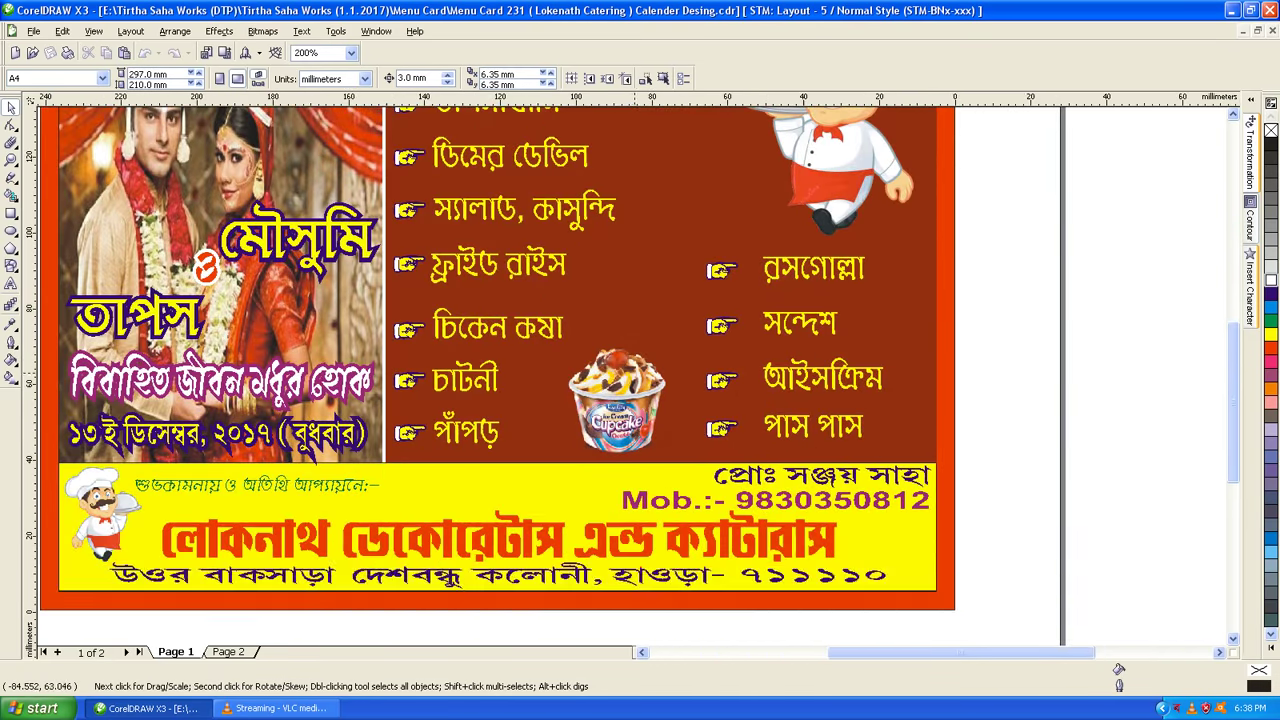
scroll(636, 375, down, 2)
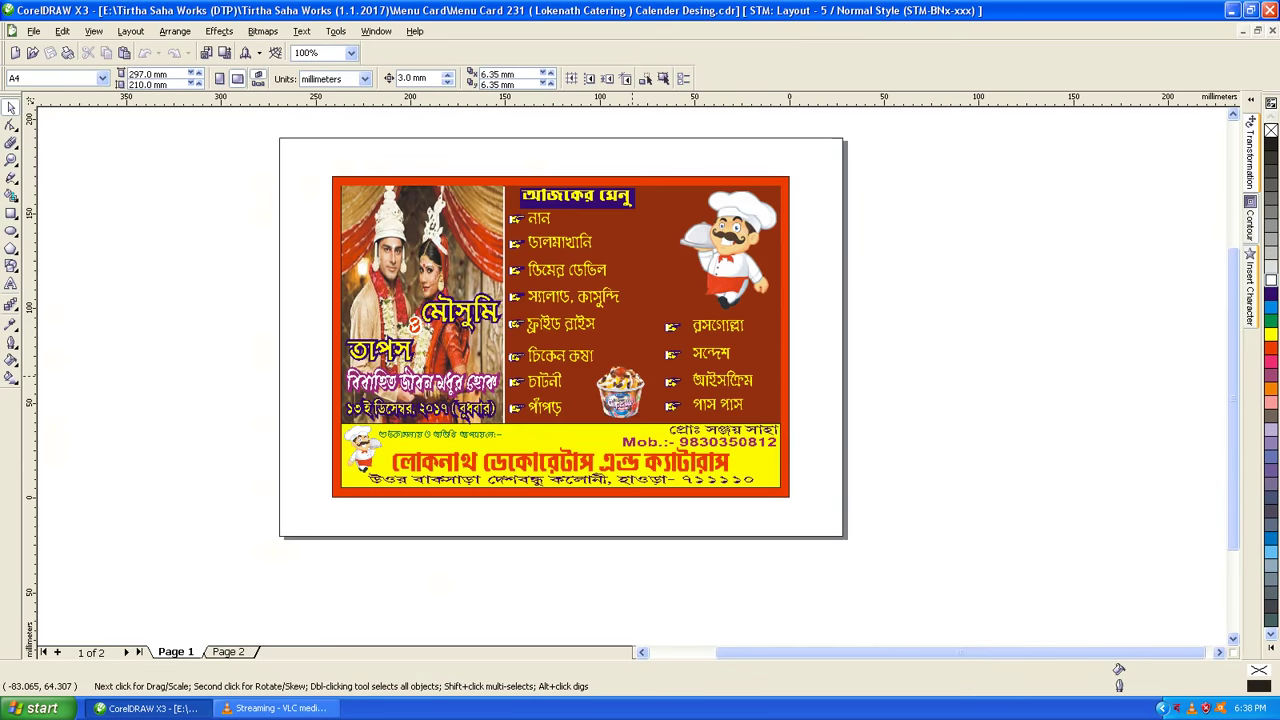
scroll(631, 375, up, 2)
click(631, 378)
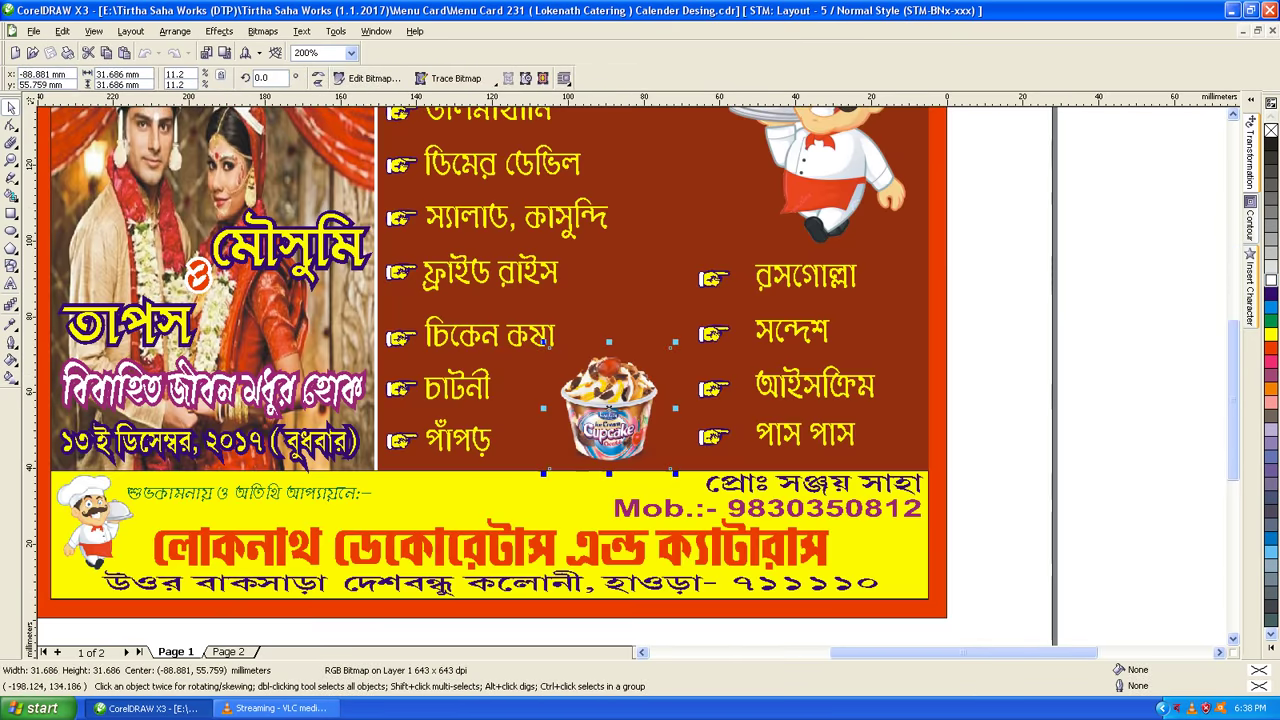
- Preview the Menu Card folder's drawings and open Menu Card 33 ( Ganesh Caterrer).cdr
key(ctrl+o)
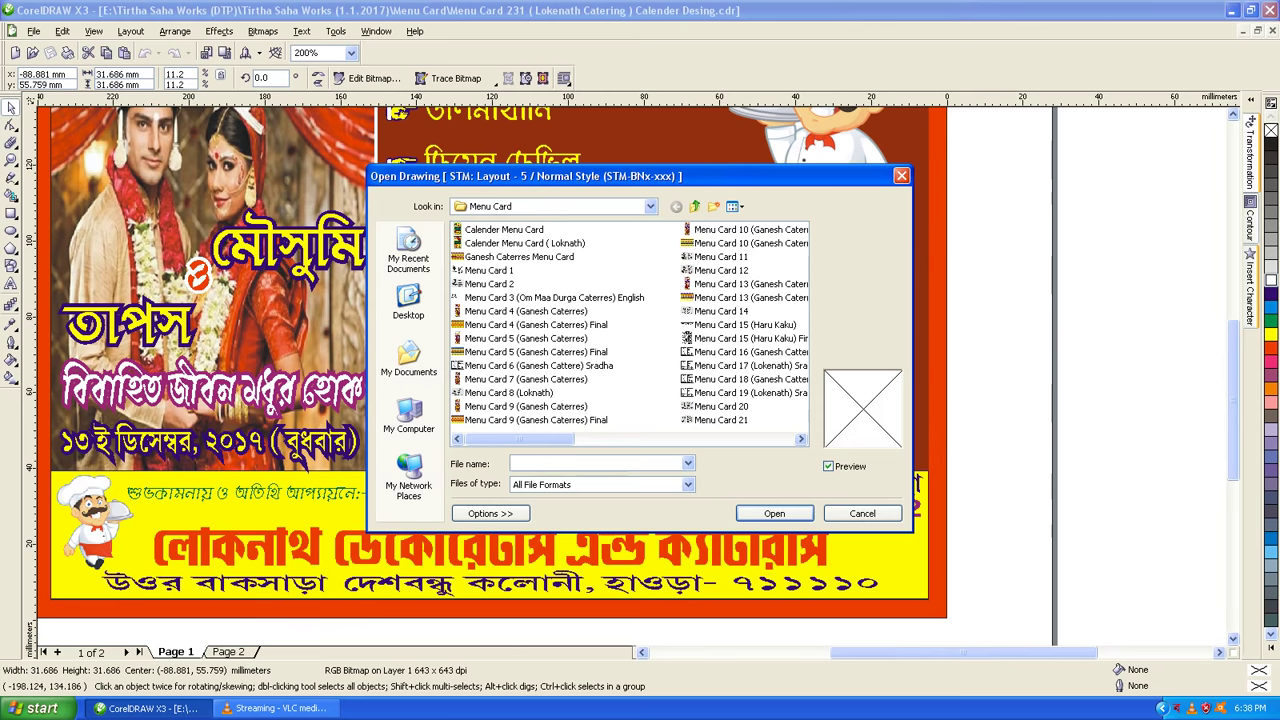
click(748, 284)
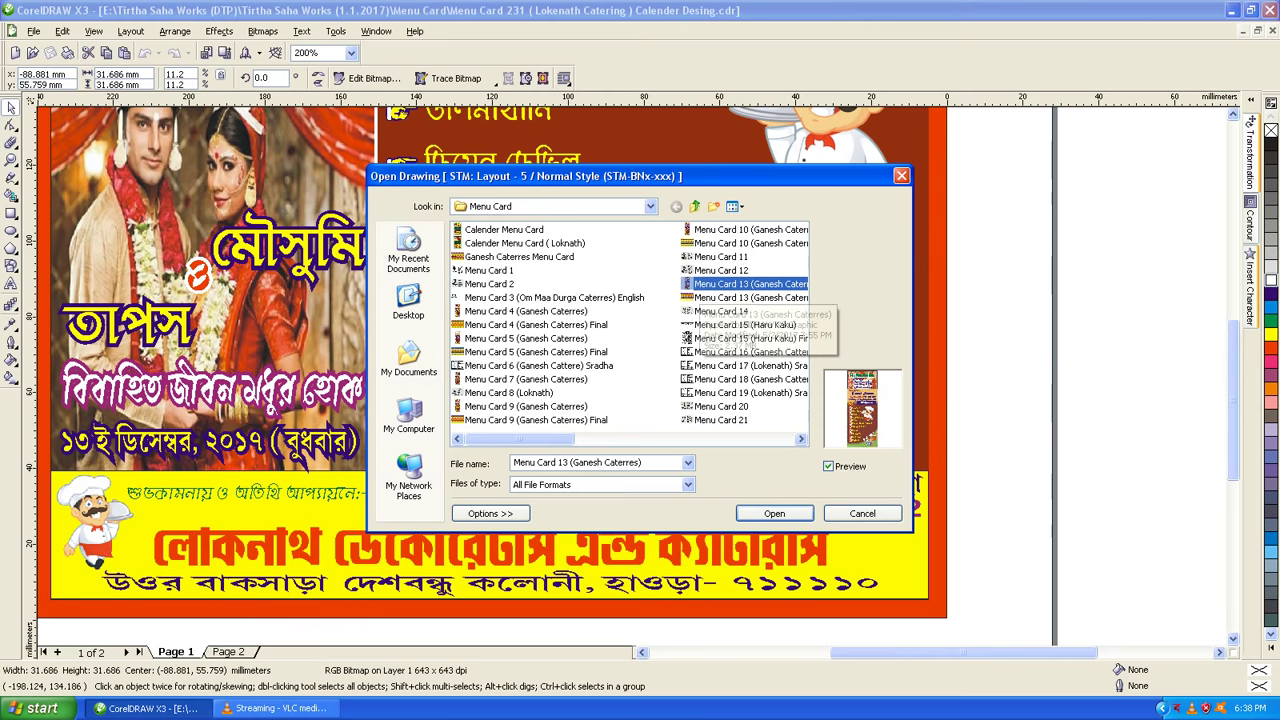
click(740, 297)
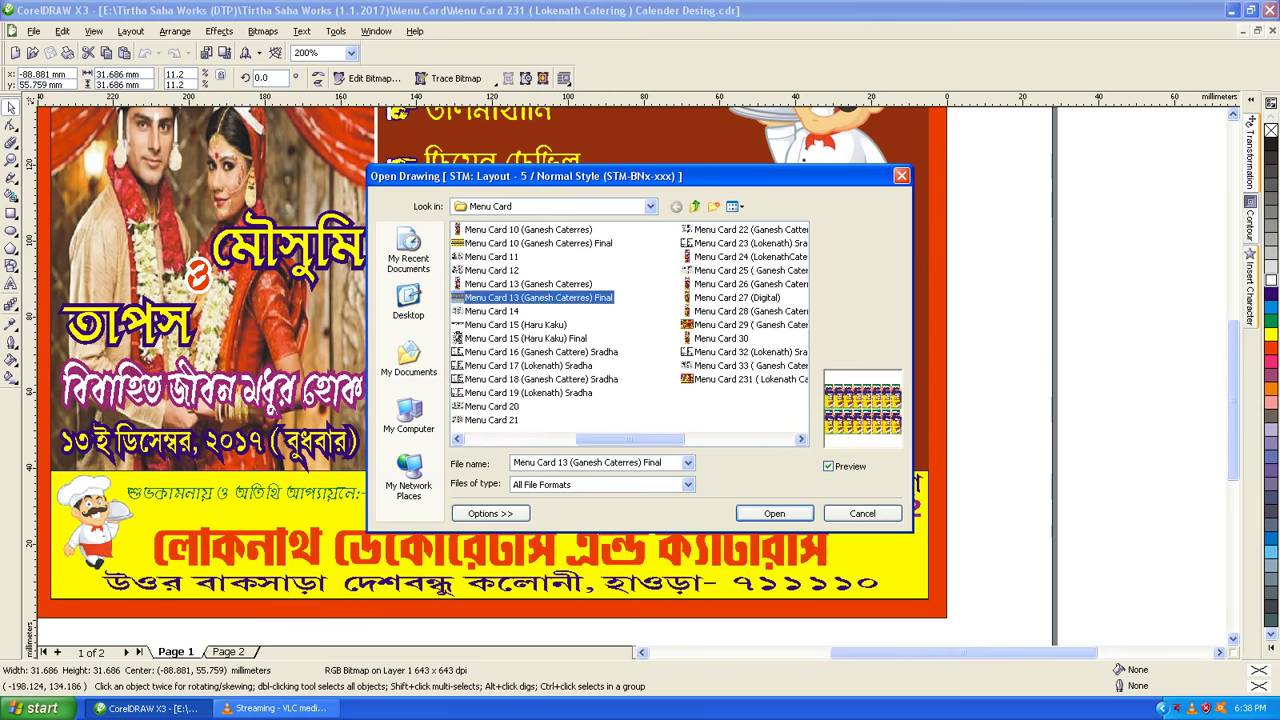
key(Right)
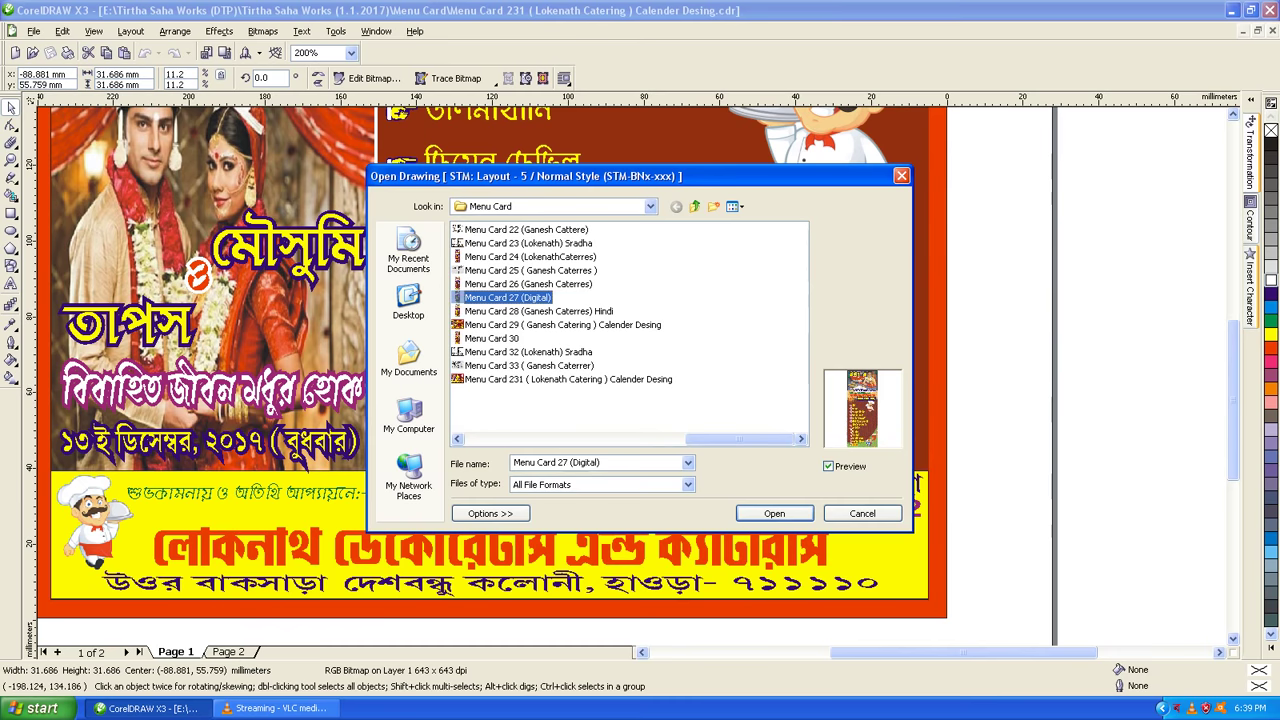
key(Down)
key(Down)
key(Down)
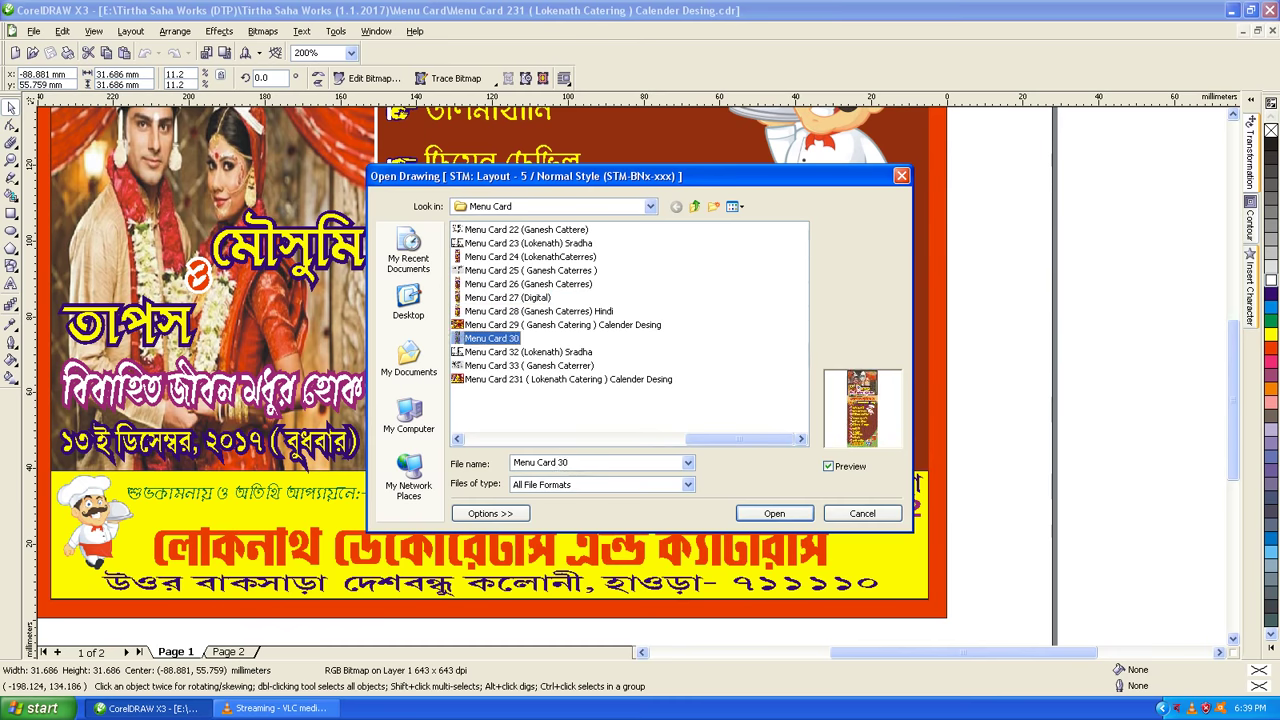
key(Down)
key(Down)
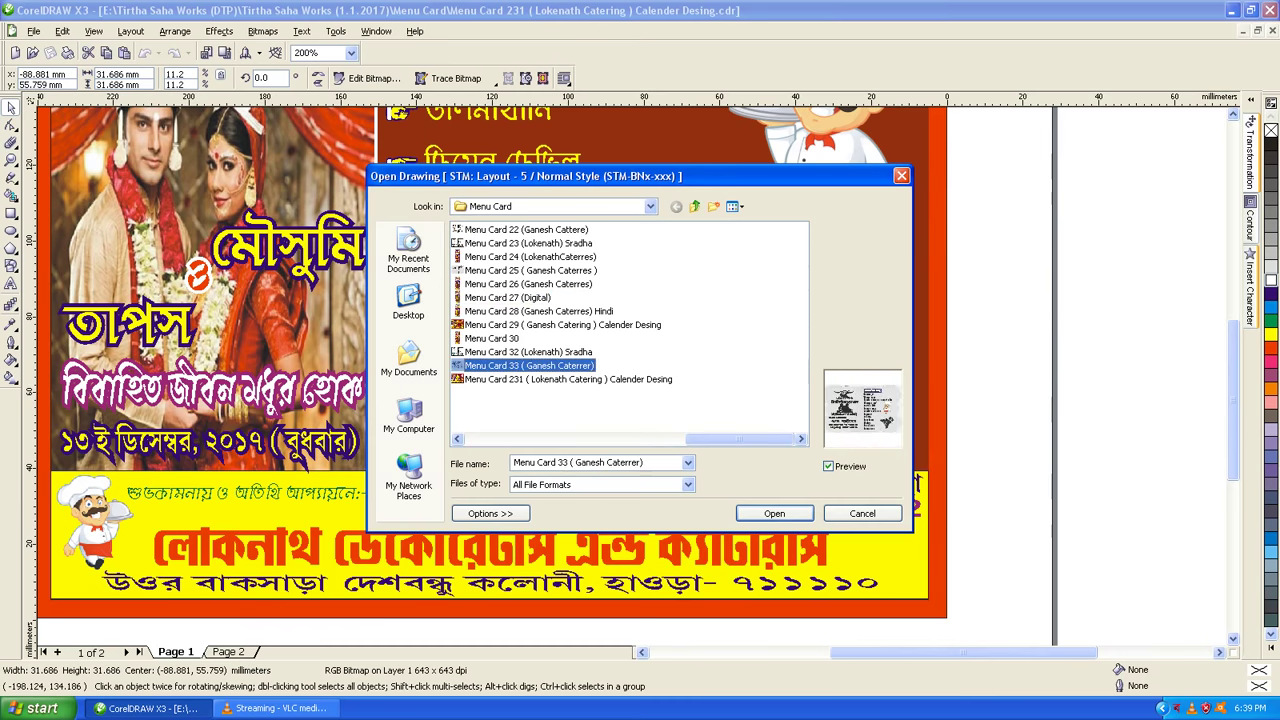
key(Return)
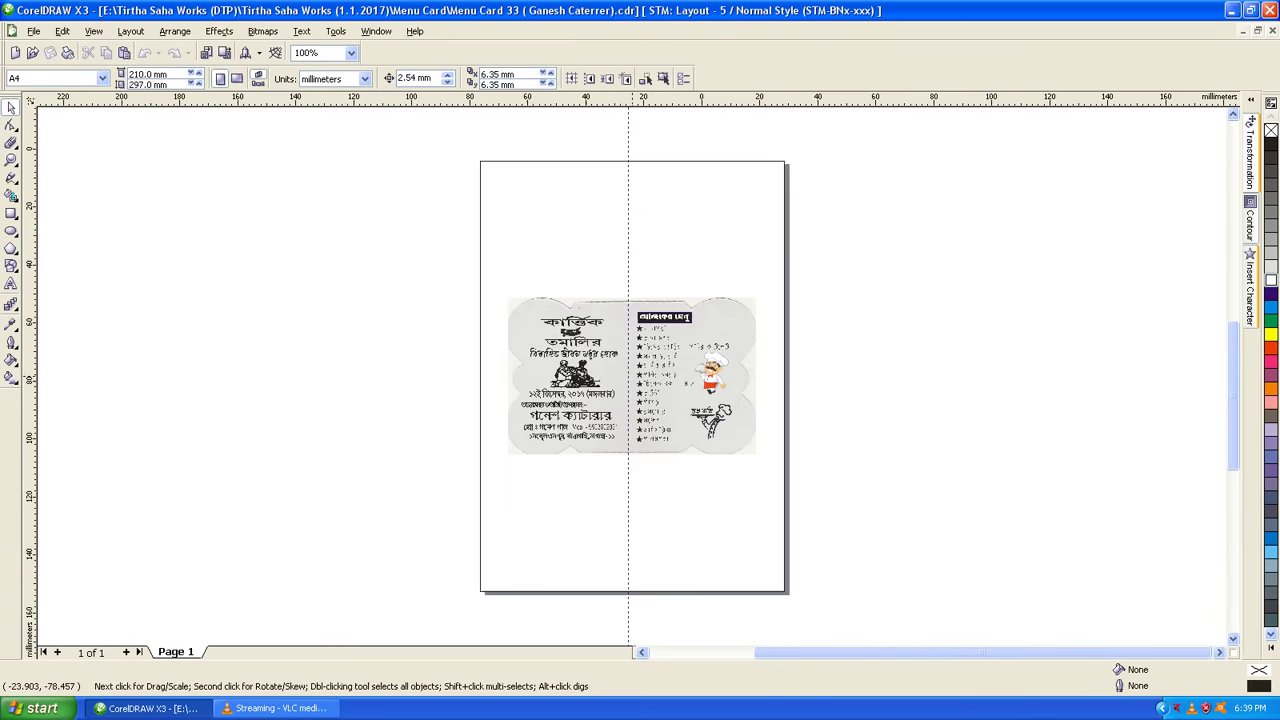
- Paste the chef sketch with শুভ রাত্রি, shrink it to about 70% and place it at bottom centre
scroll(750, 428, up, 2)
drag(597, 540, 520, 508)
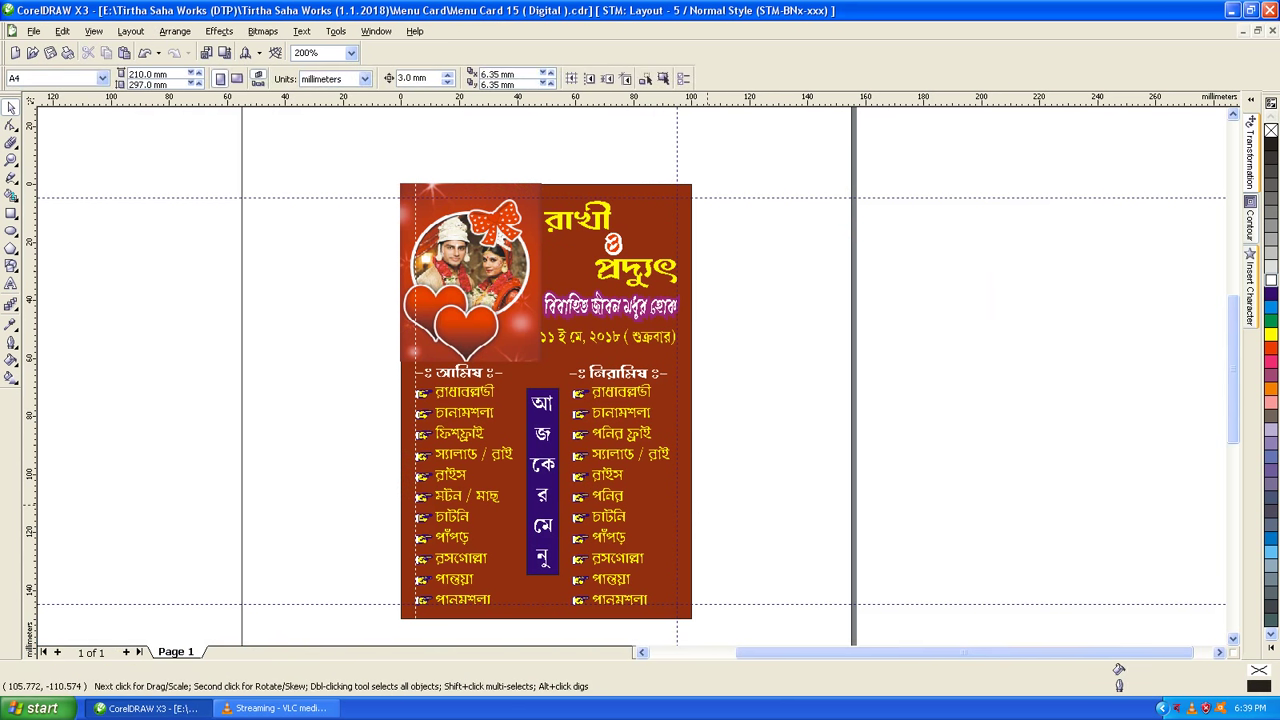
key(ctrl+v)
scroll(699, 505, up, 1)
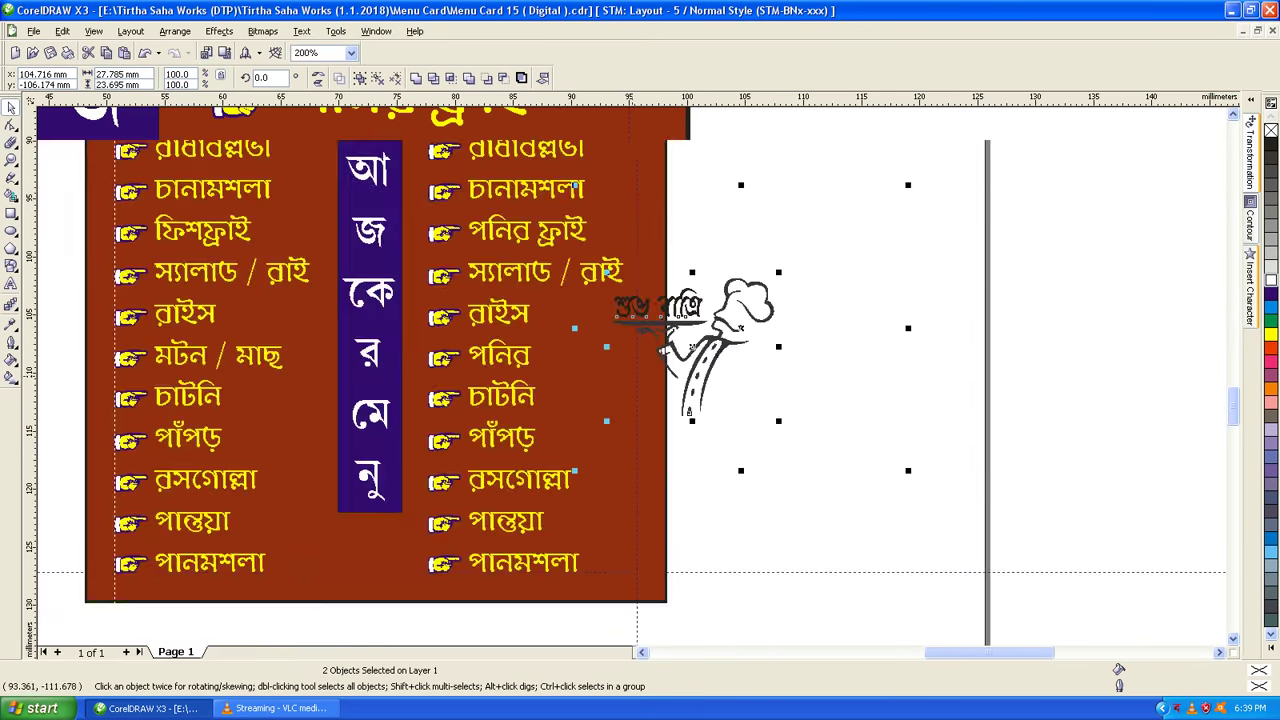
scroll(645, 366, up, 2)
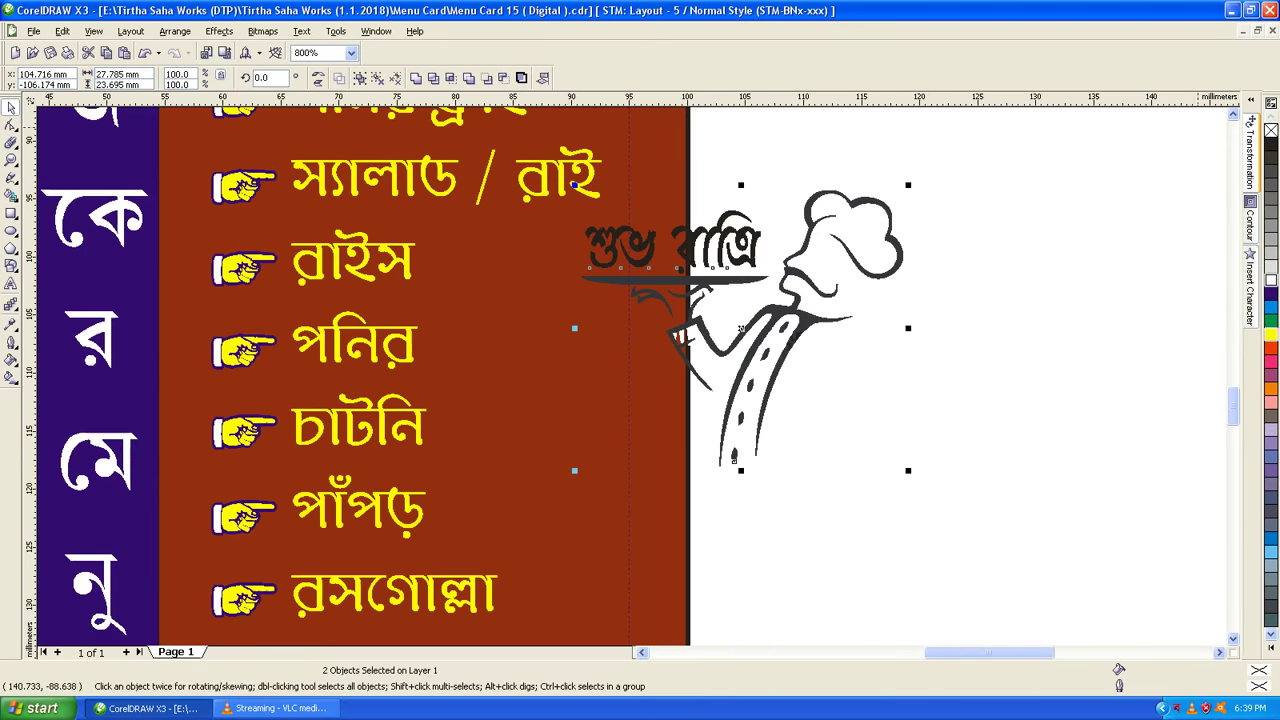
scroll(640, 380, down, 1)
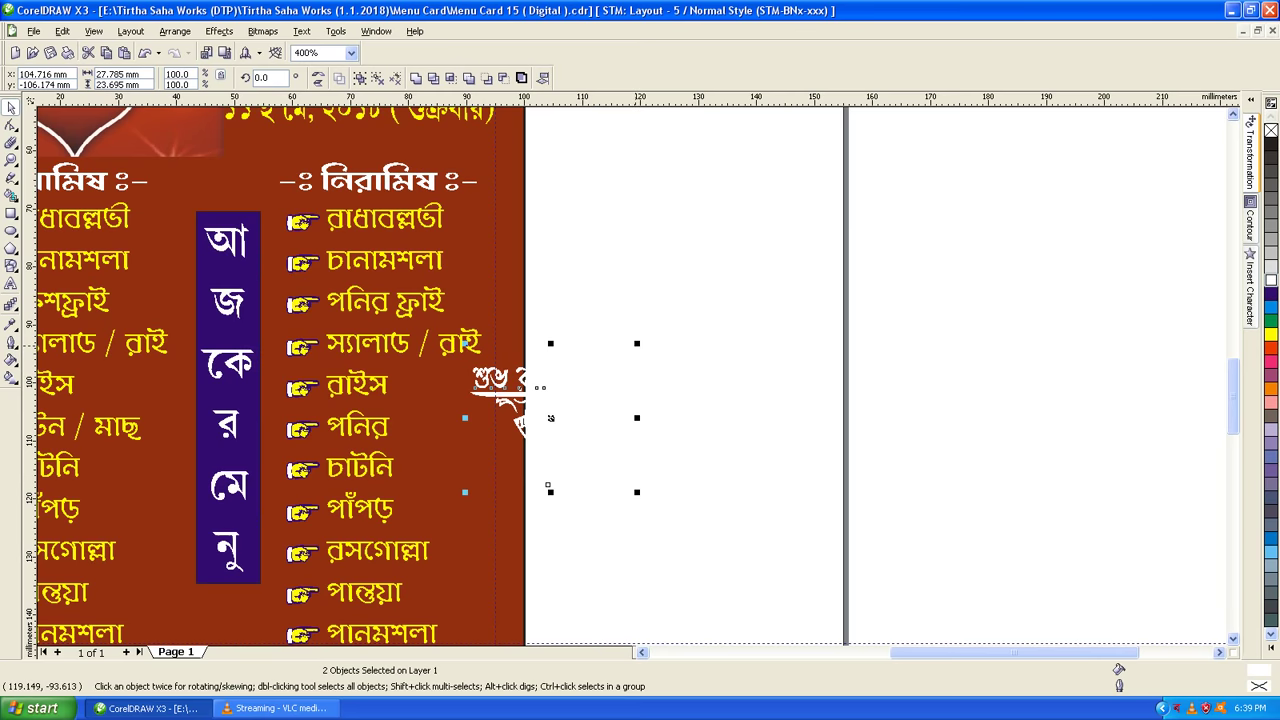
drag(548, 488, 549, 467)
key(F3)
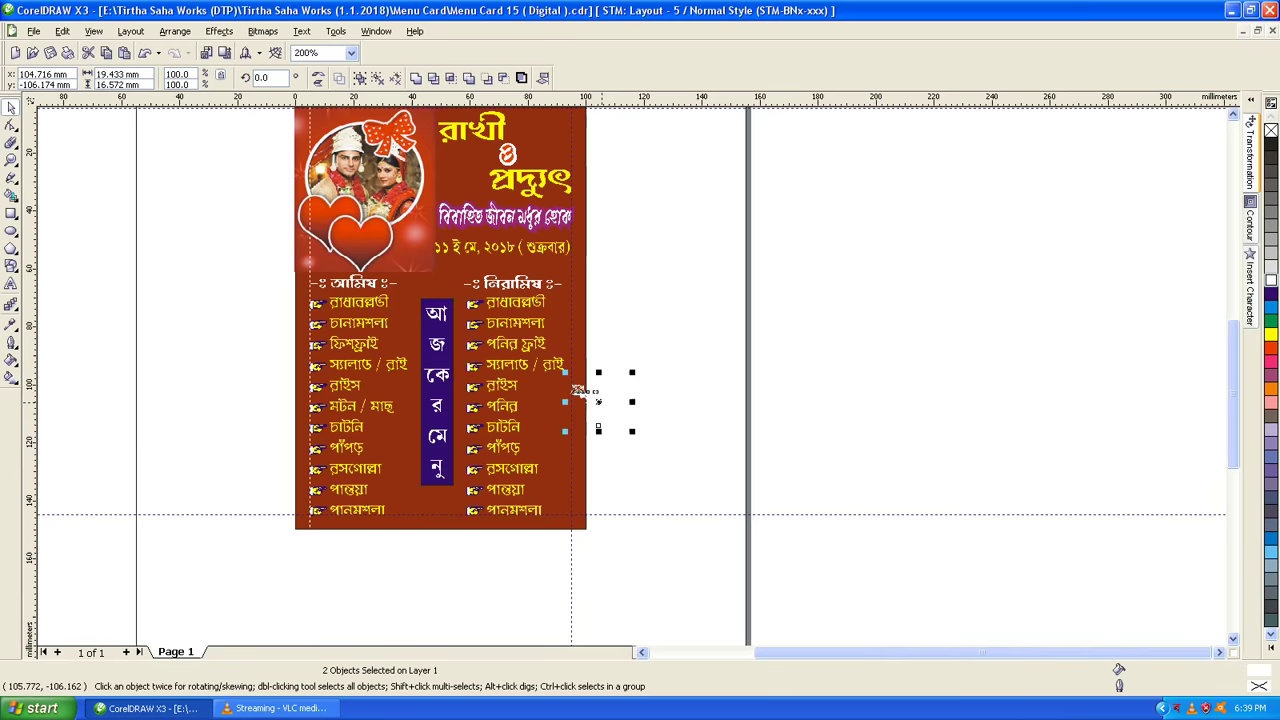
mouse_move(578, 390)
mouse_down()
mouse_move(420, 476)
mouse_move(435, 488)
mouse_up()
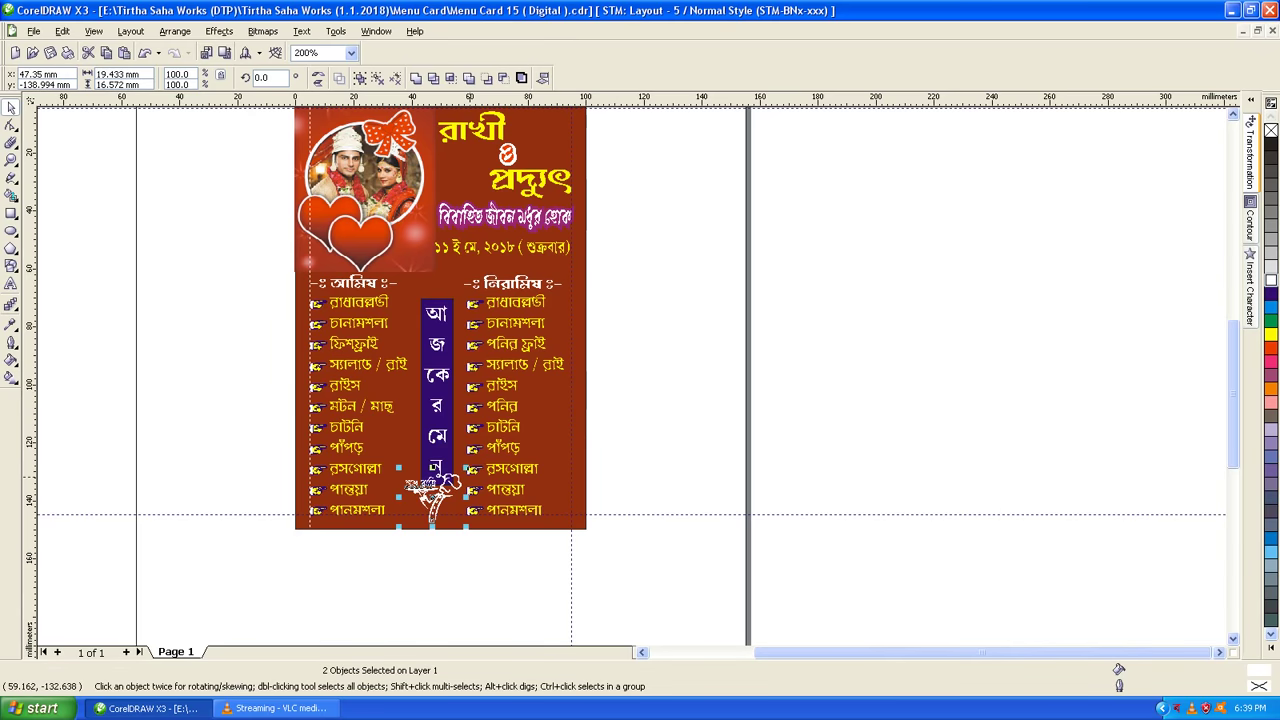
scroll(631, 341, up, 1)
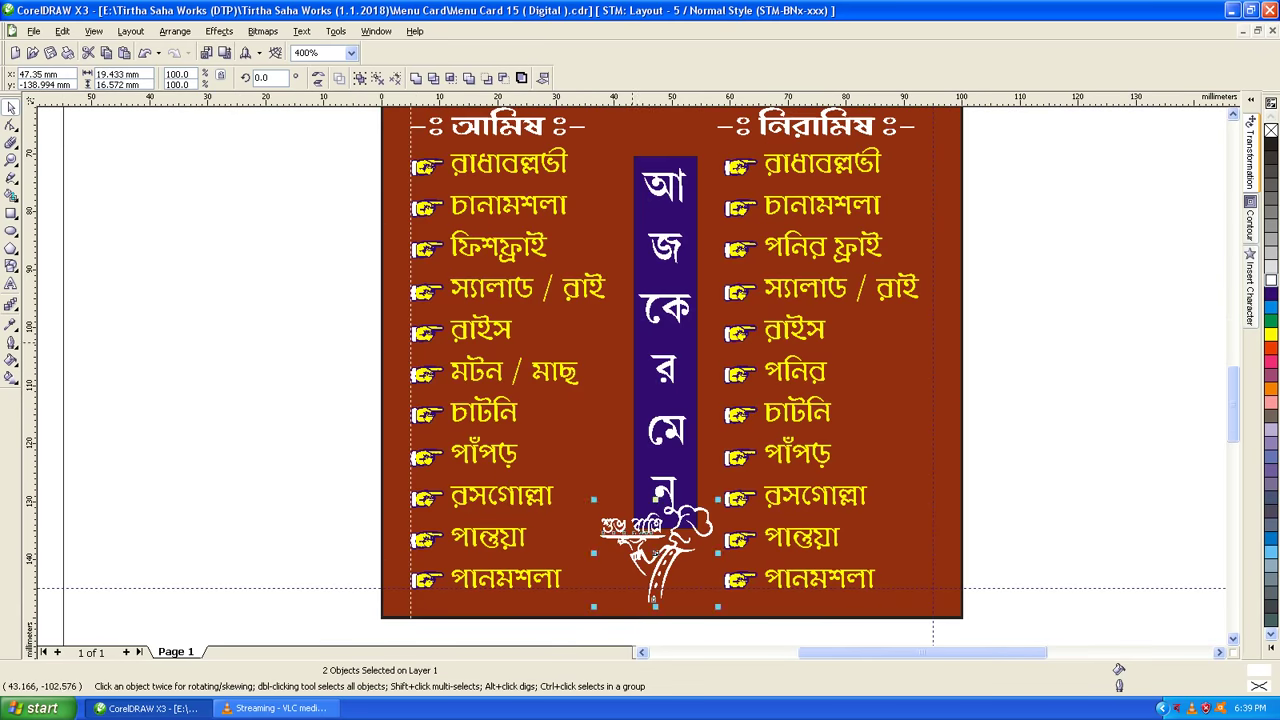
- Move the vertical menu title text upward, then slightly right and down
click(647, 183)
click(636, 189)
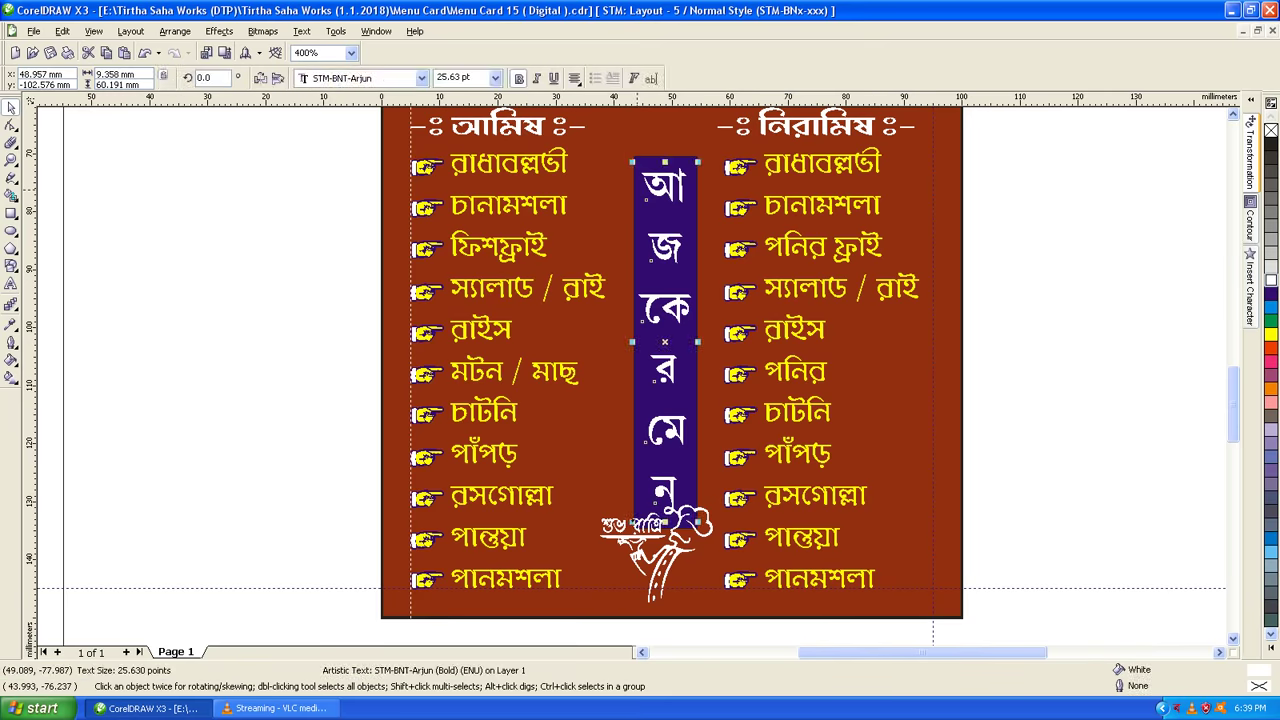
mouse_move(636, 188)
mouse_down()
mouse_move(623, 137)
mouse_move(634, 167)
mouse_up()
key(F3)
scroll(633, 376, up, 1)
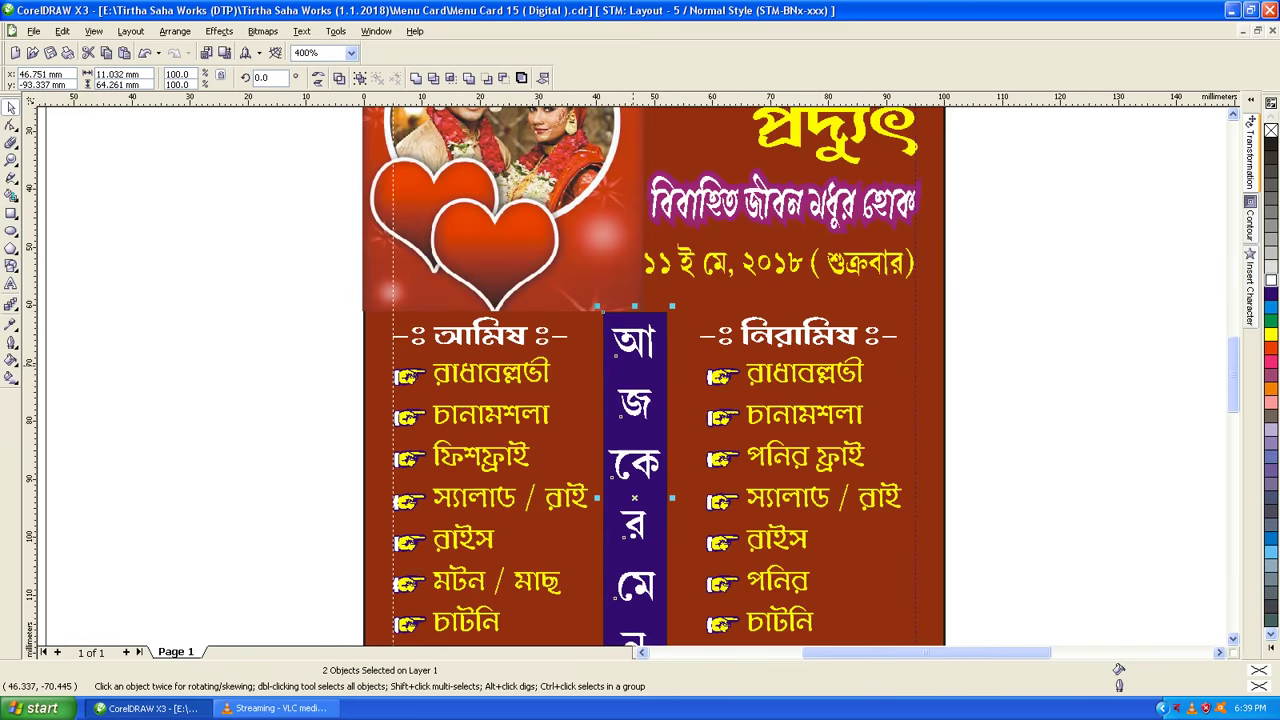
drag(634, 497, 641, 500)
key(F3)
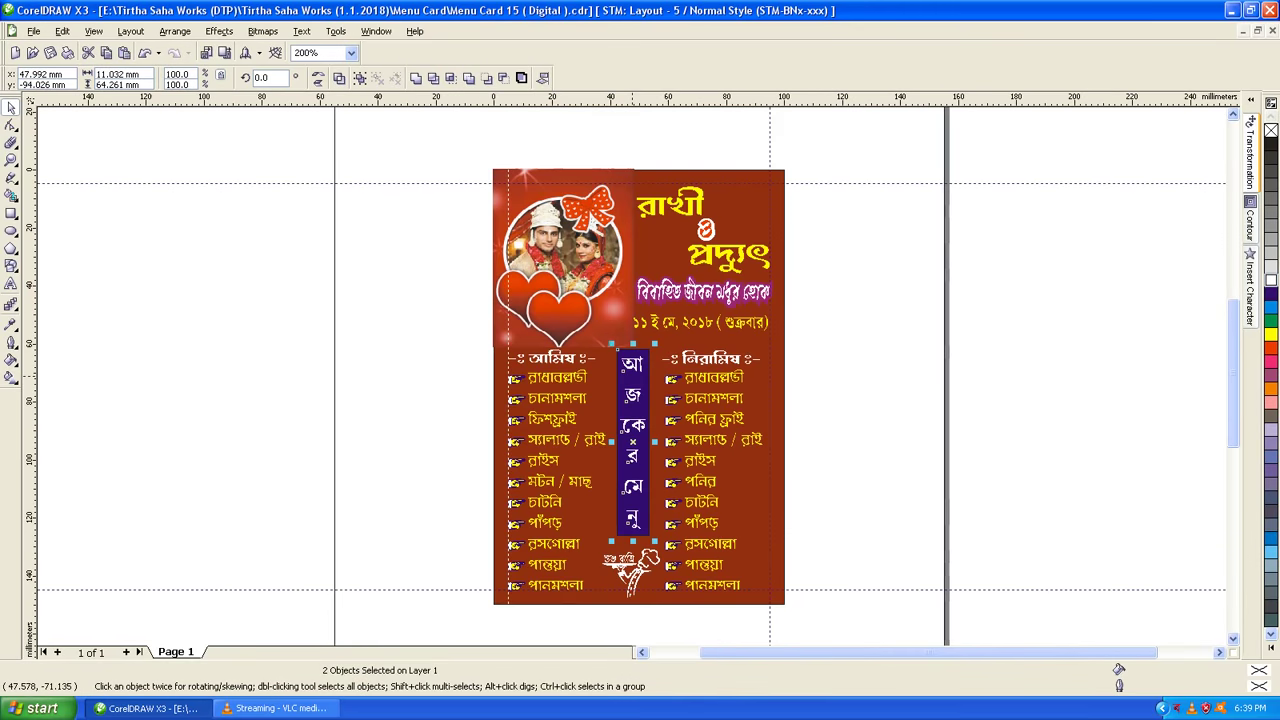
- Shift the chef clipart and its text slightly up into its final bottom-centre position
scroll(631, 376, up, 1)
mouse_move(664, 597)
mouse_down()
mouse_move(688, 608)
mouse_move(548, 422)
mouse_up()
scroll(608, 540, up, 1)
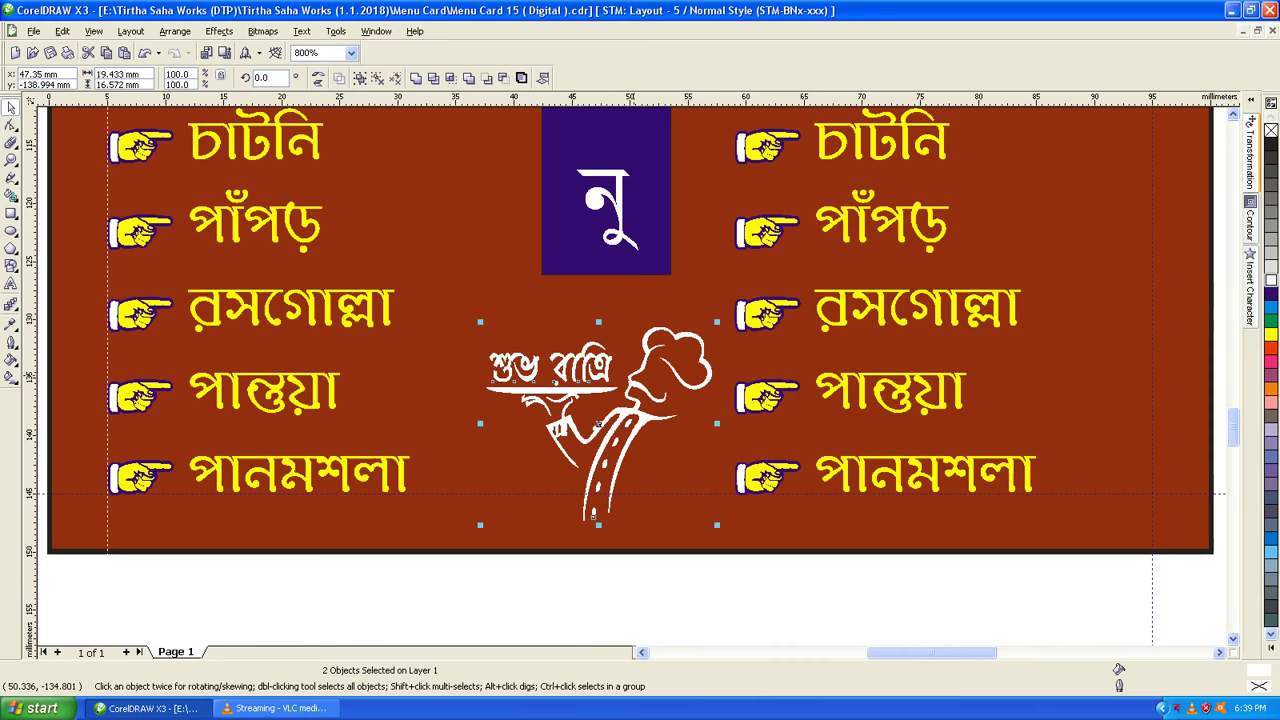
drag(637, 383, 627, 360)
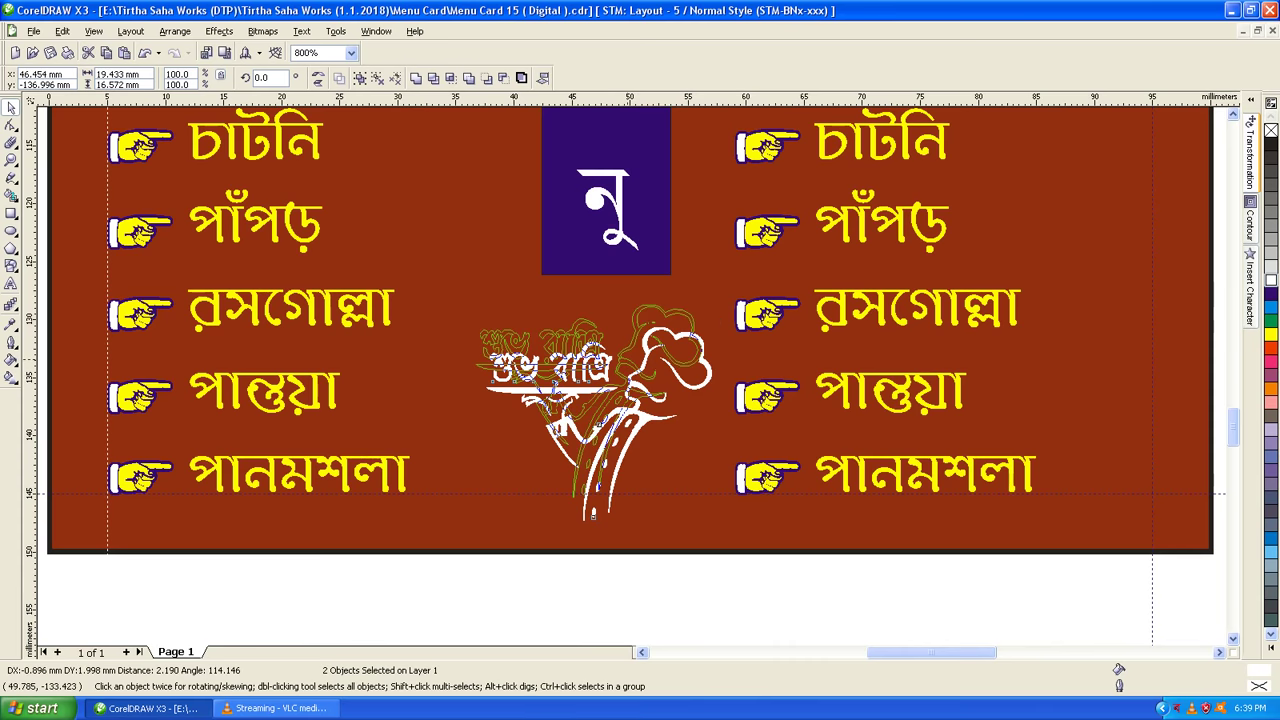
drag(593, 512, 587, 487)
scroll(630, 355, down, 3)
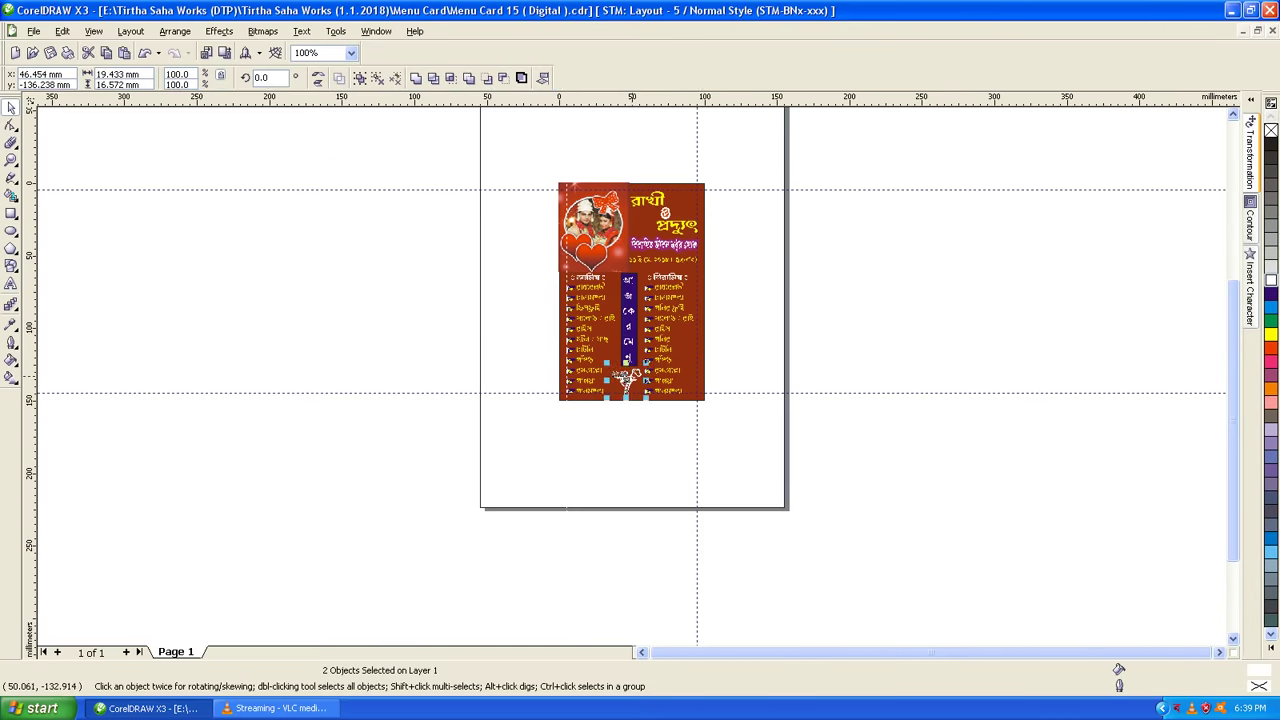
key(Escape)
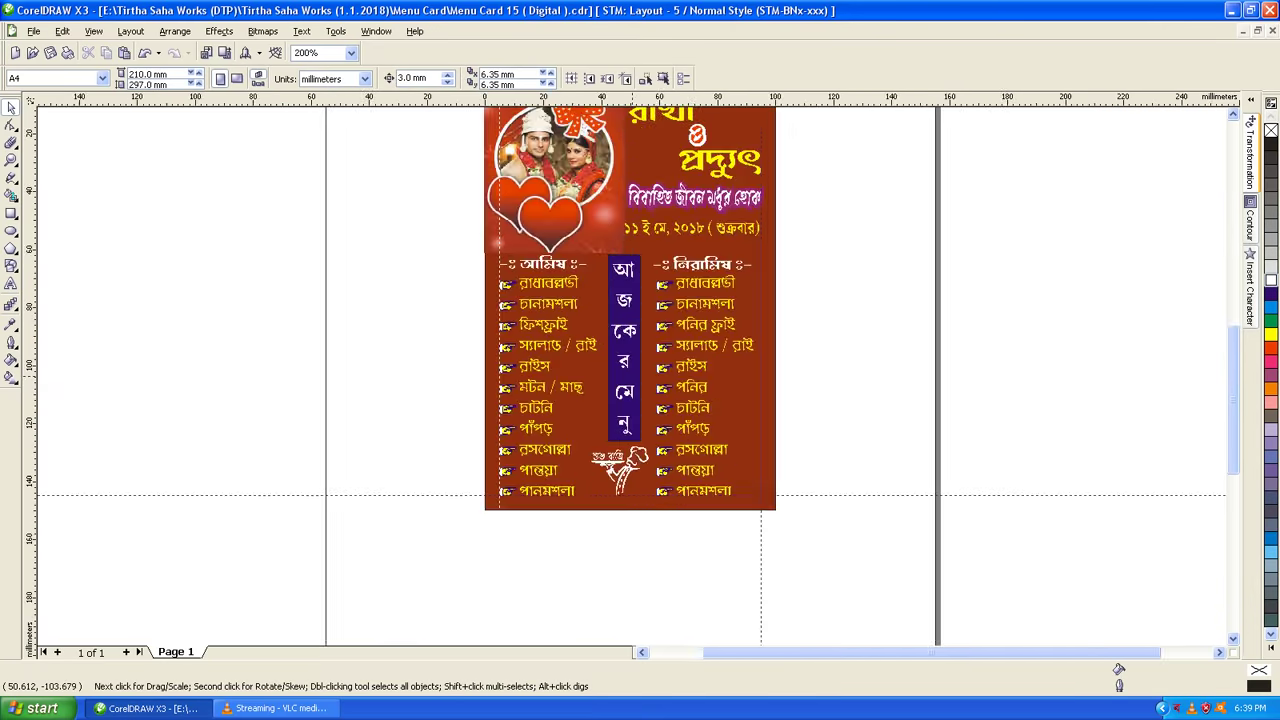
key(F3)
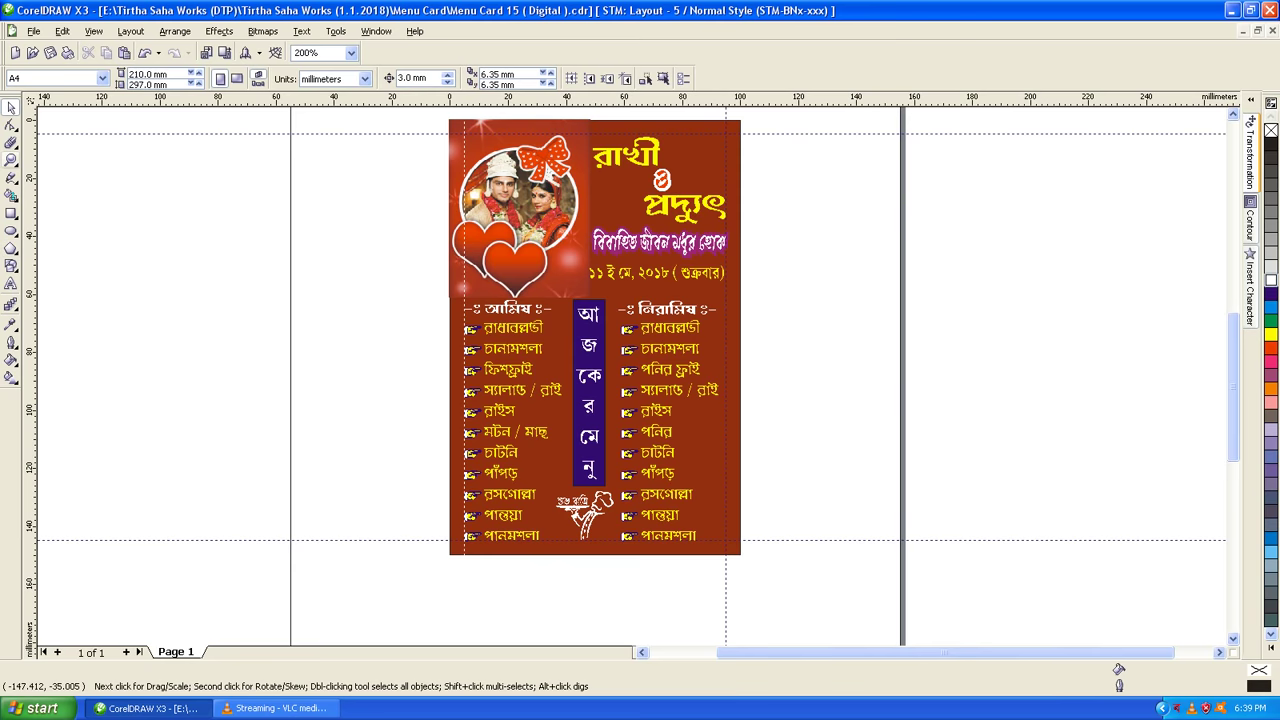
click(11, 160)
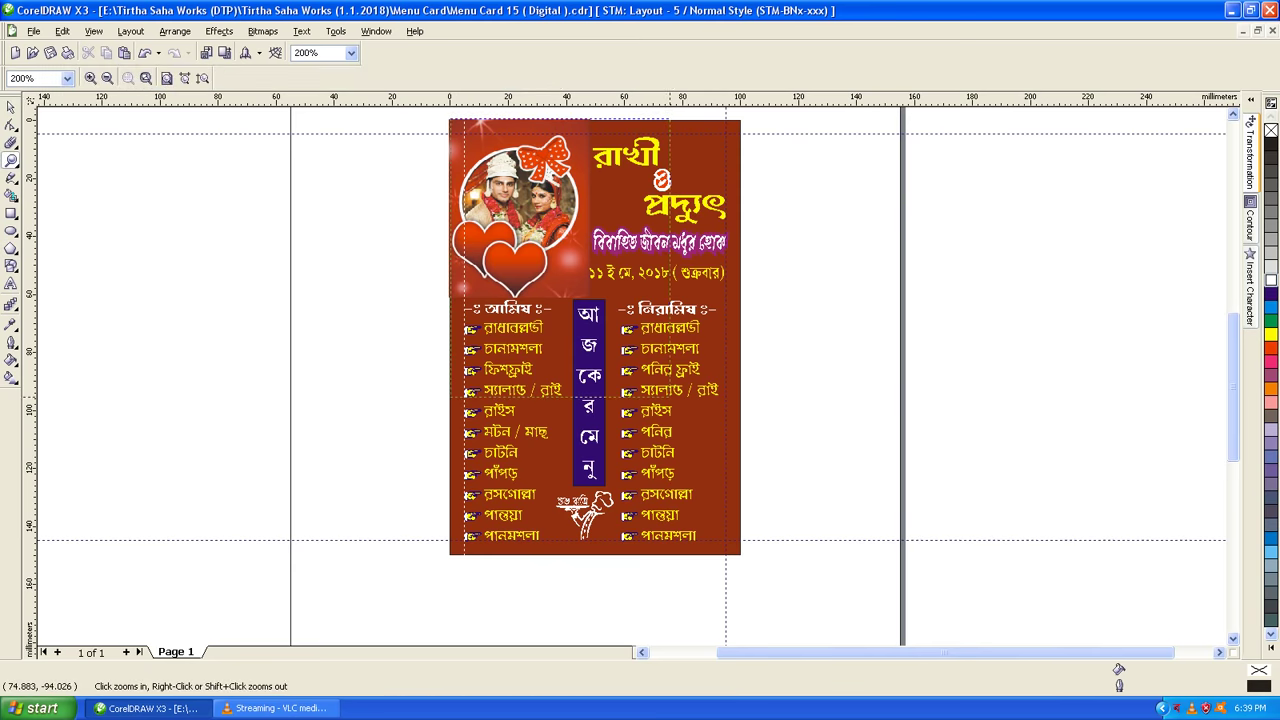
scroll(742, 552, up, 1)
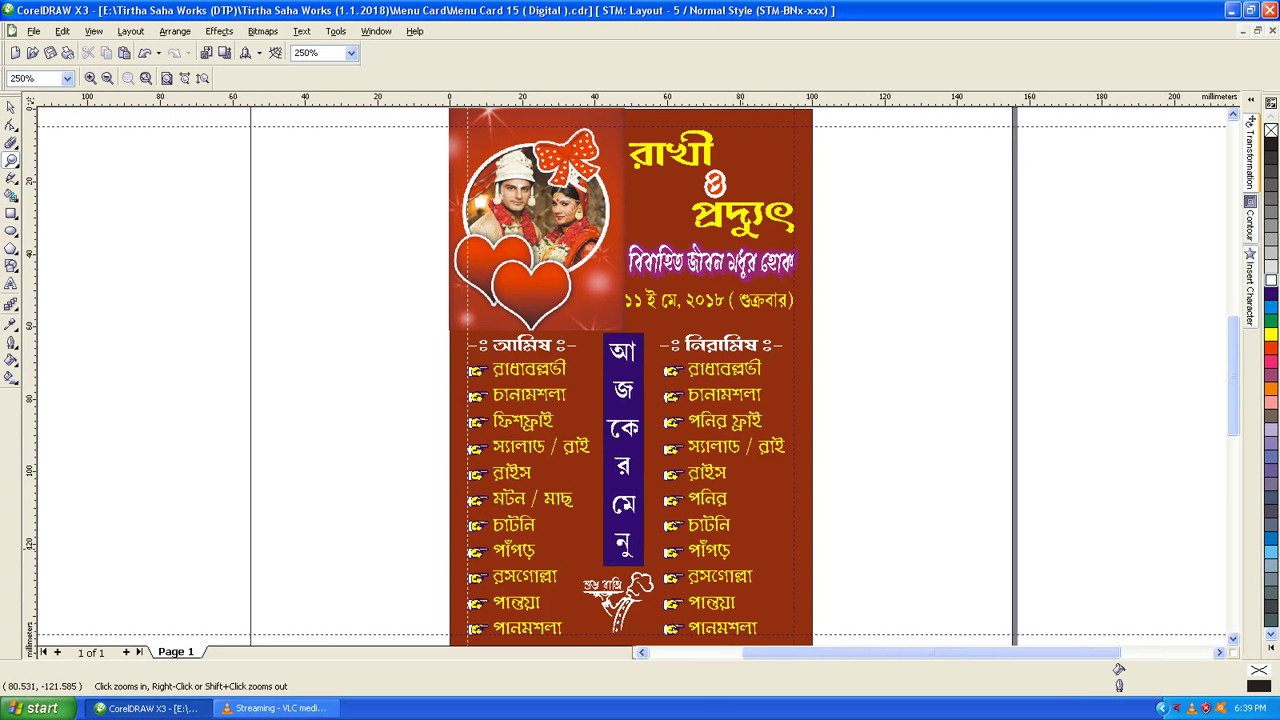